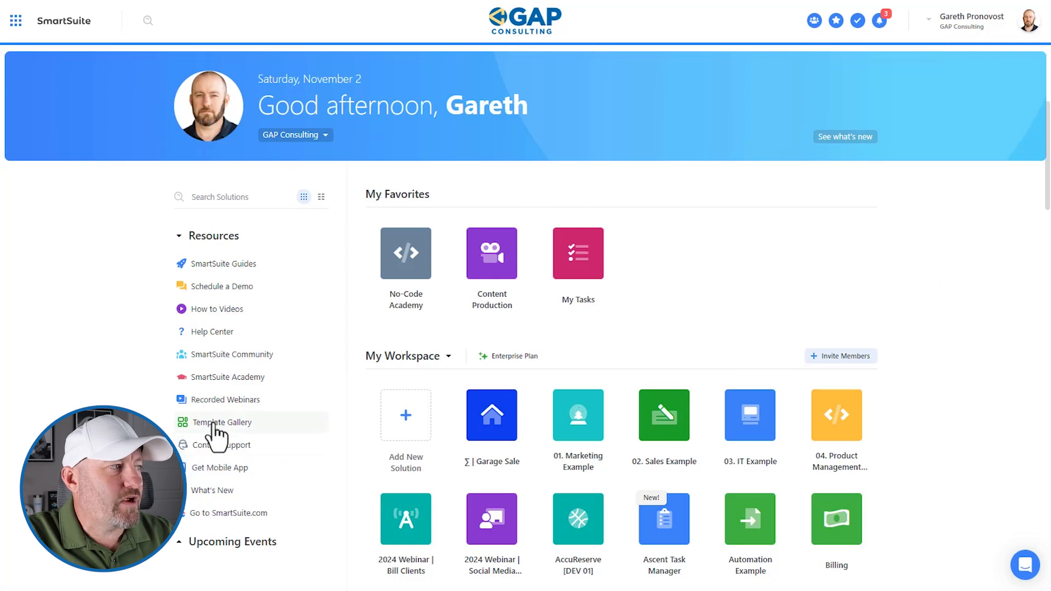
Search the solution template gallery for "order" and install the Service Orders template.
click(214, 423)
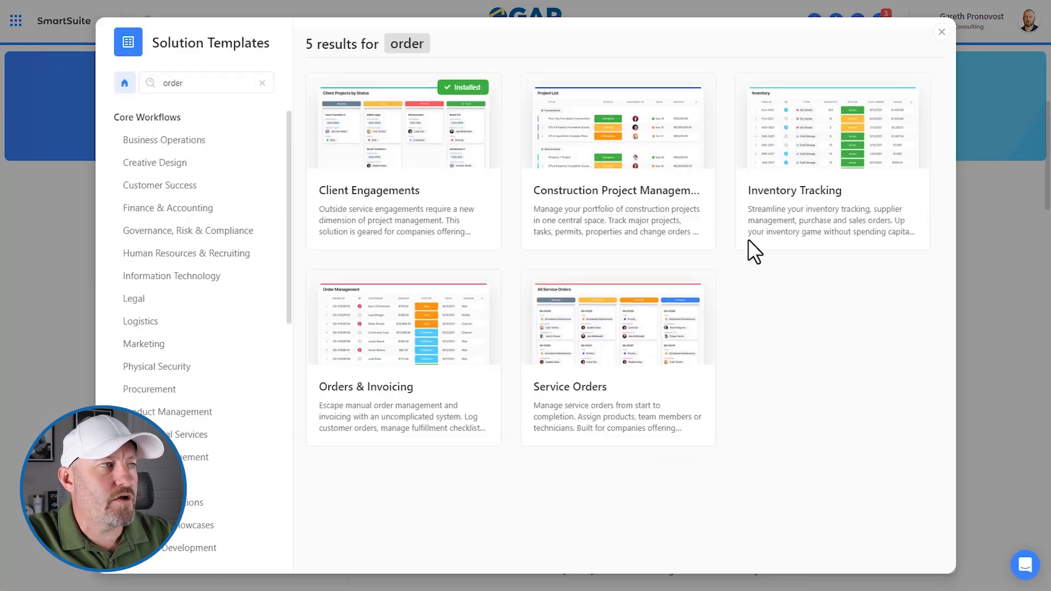
double_click(177, 87)
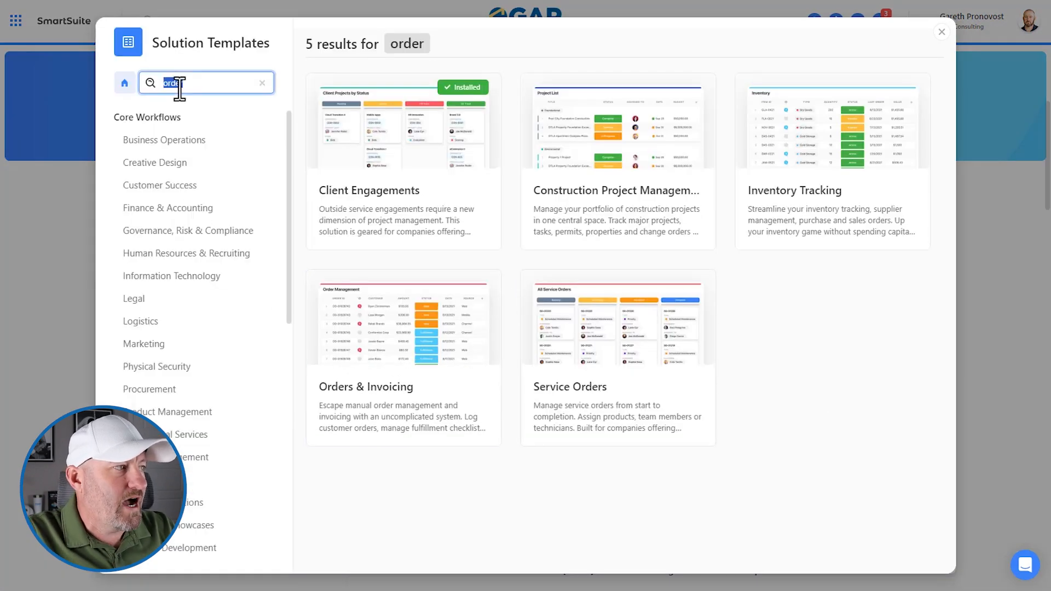
text(order)
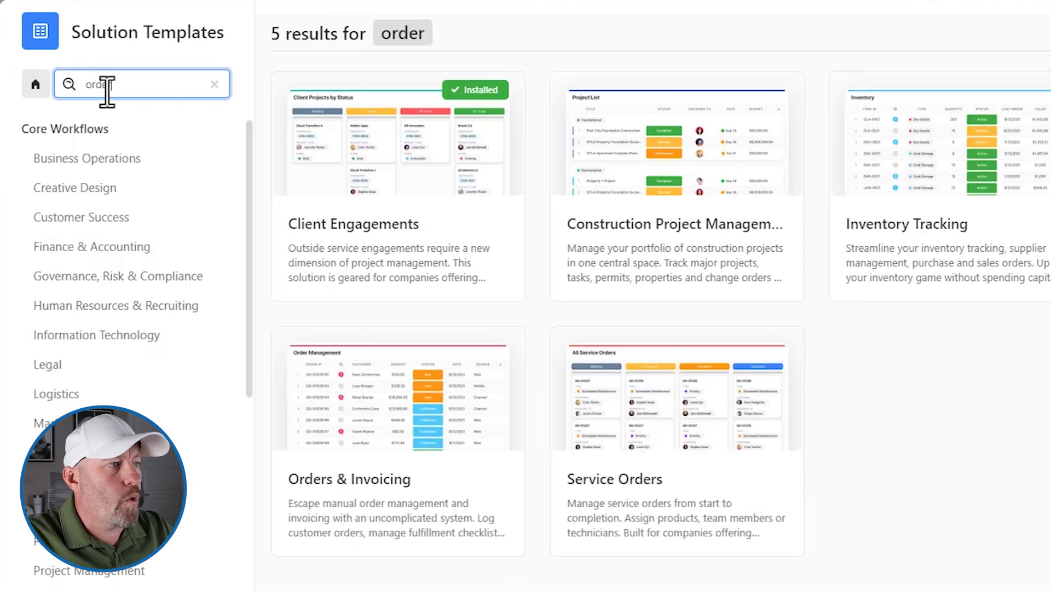
mouse_move(657, 445)
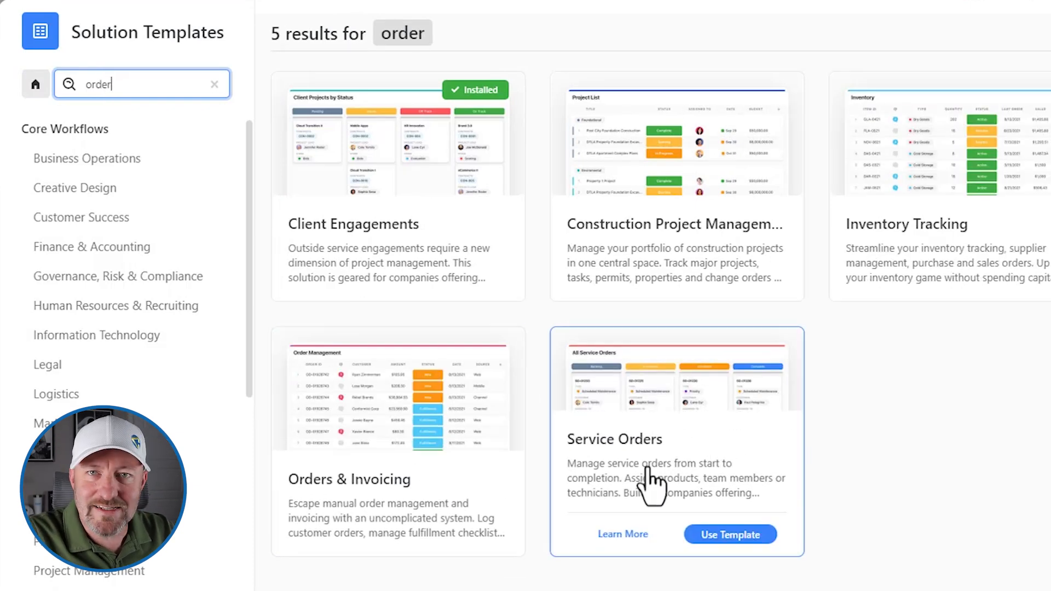
click(717, 536)
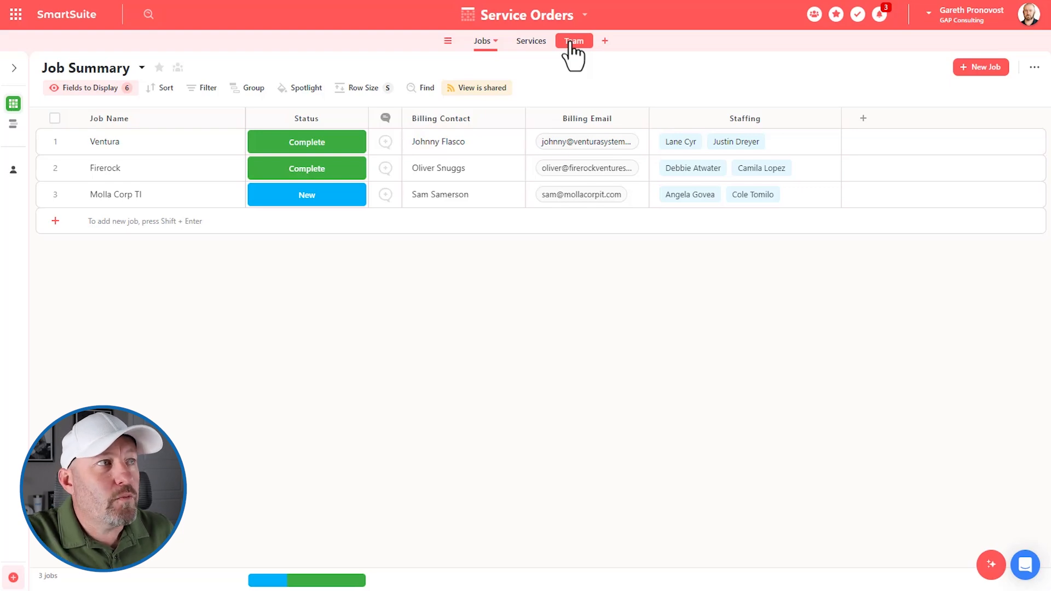
Create a table from scratch in the Service Orders solution and name it Dashboards.
click(605, 41)
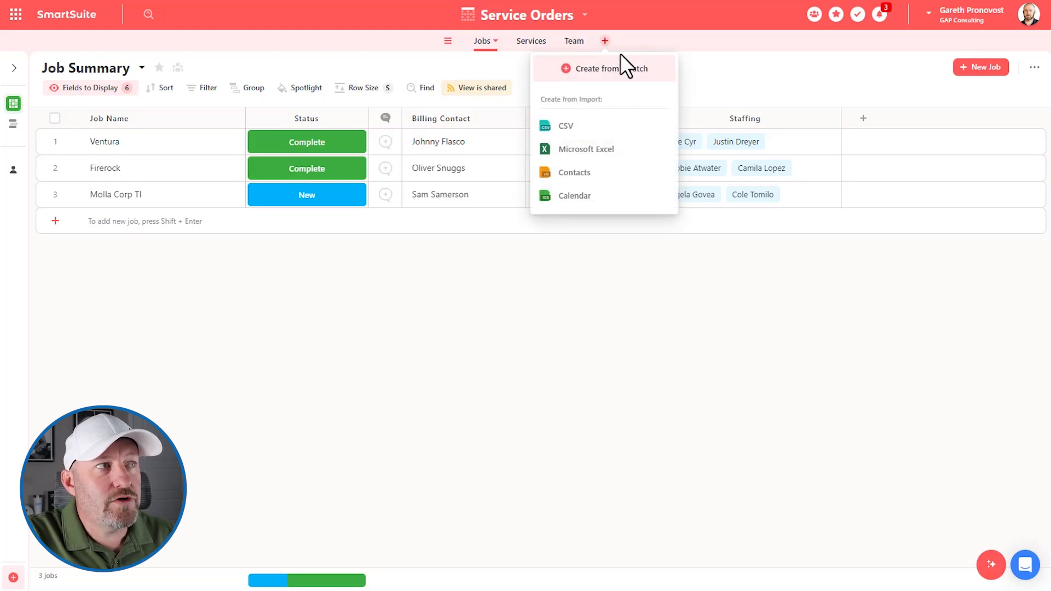
click(625, 78)
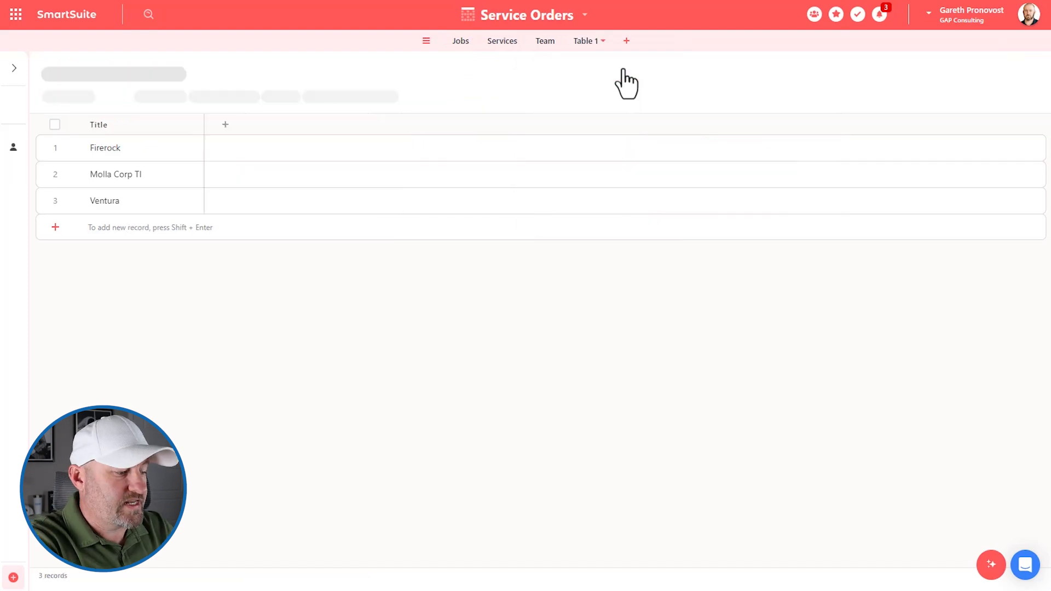
text(Dashboards)
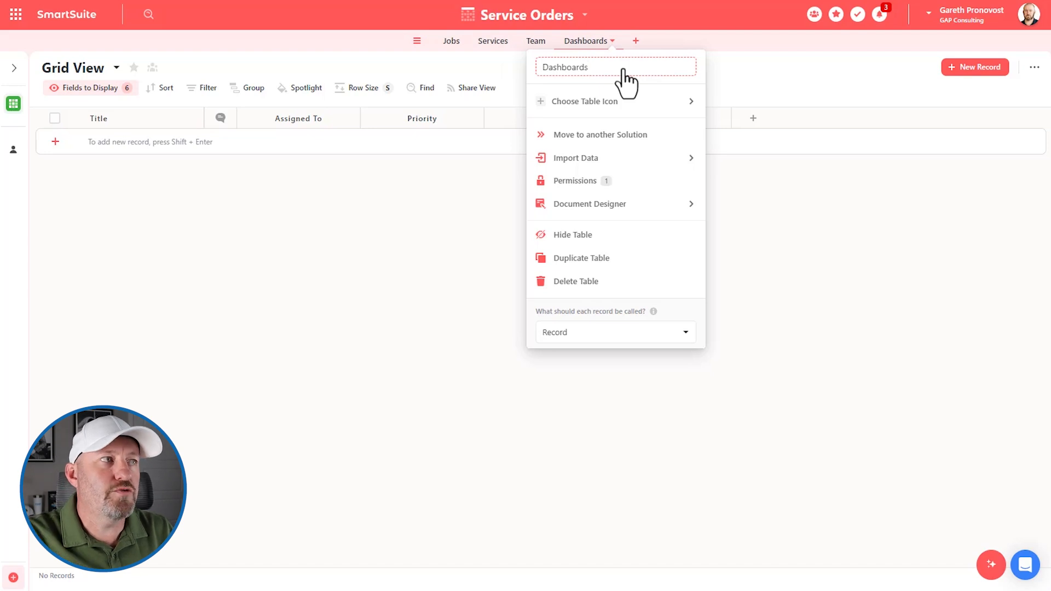
click(710, 68)
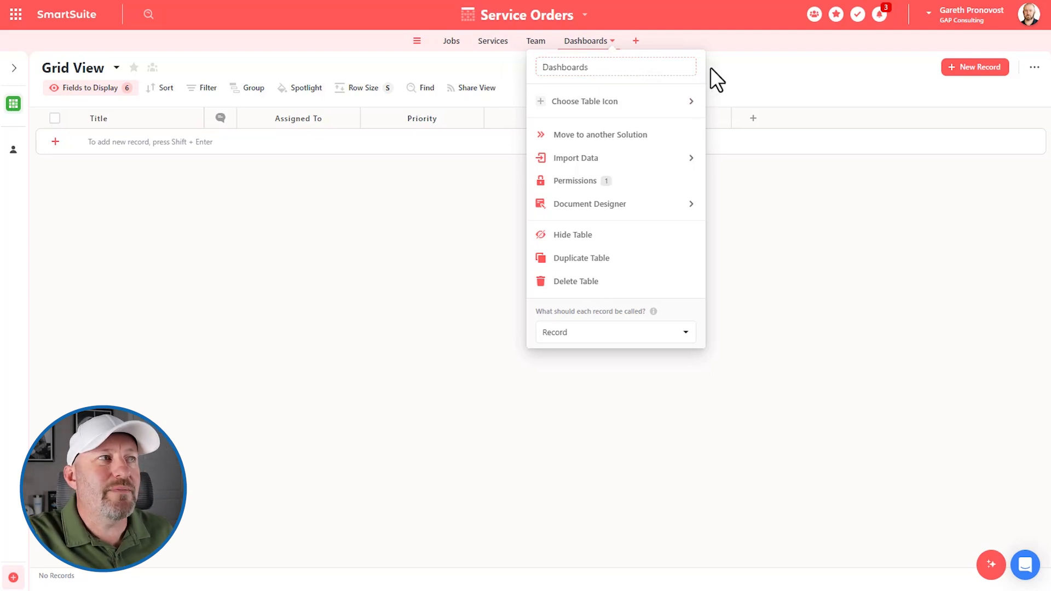
click(454, 41)
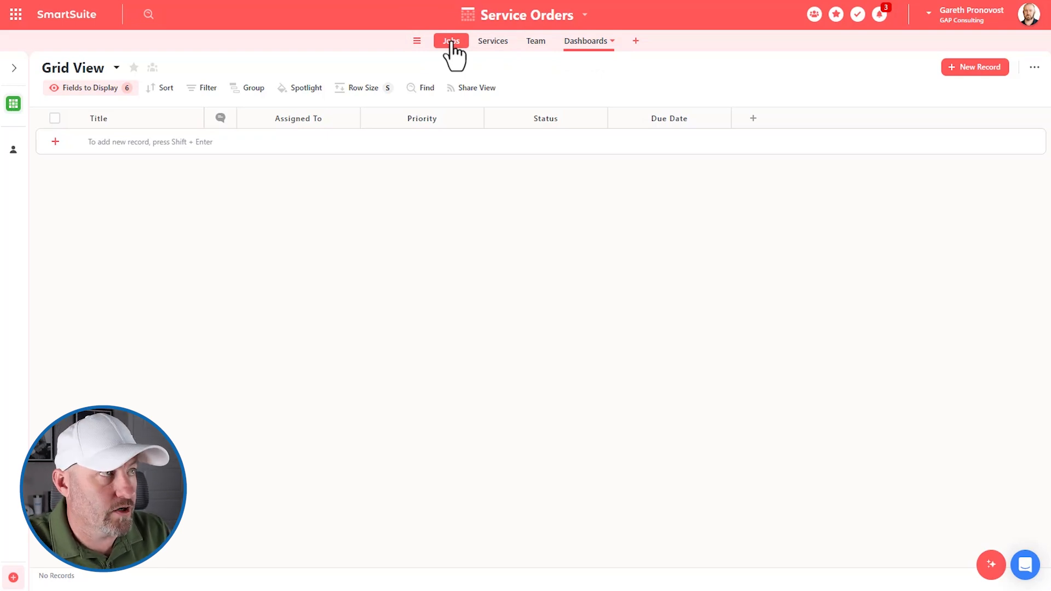
Delete the empty Dashboards table from the Service Orders solution.
click(613, 42)
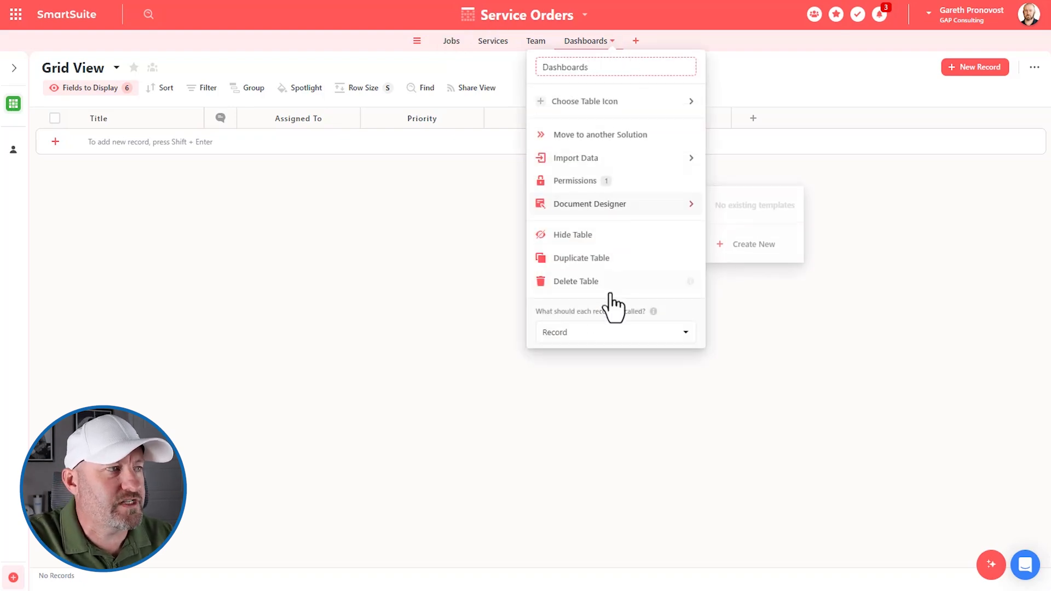
click(582, 279)
click(560, 344)
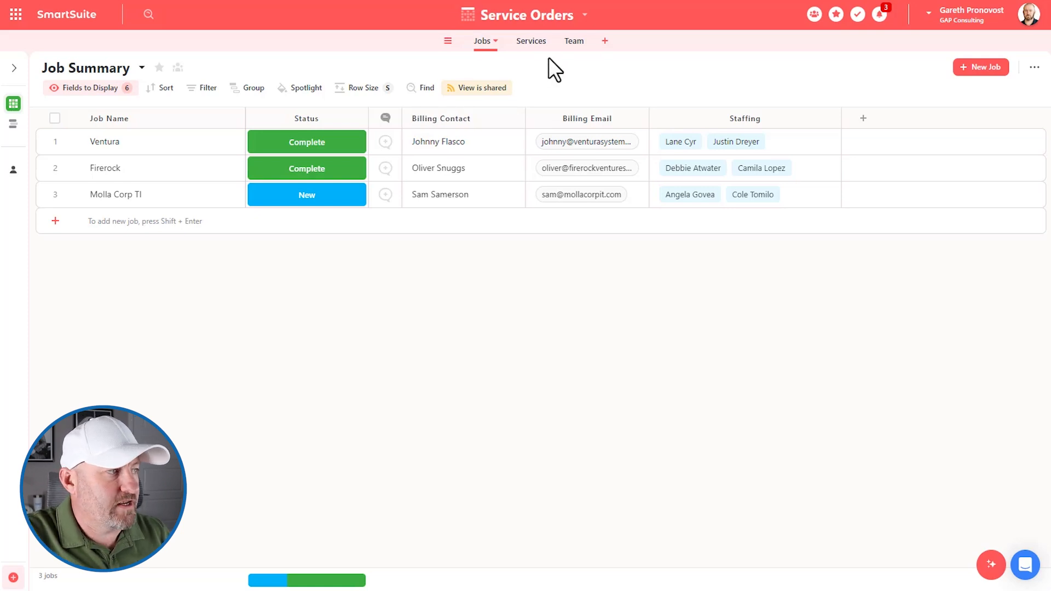
Create a view folder named Internal Folder (MGMT) for the Jobs table and move the Jobs by Bid Period and Job Summary views into it.
mouse_move(15, 576)
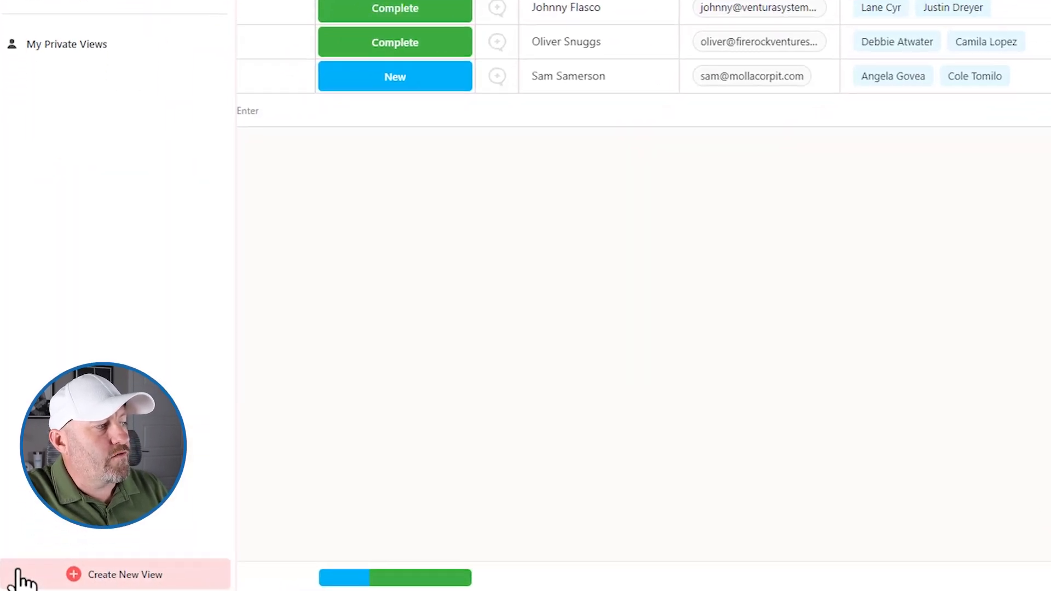
click(73, 575)
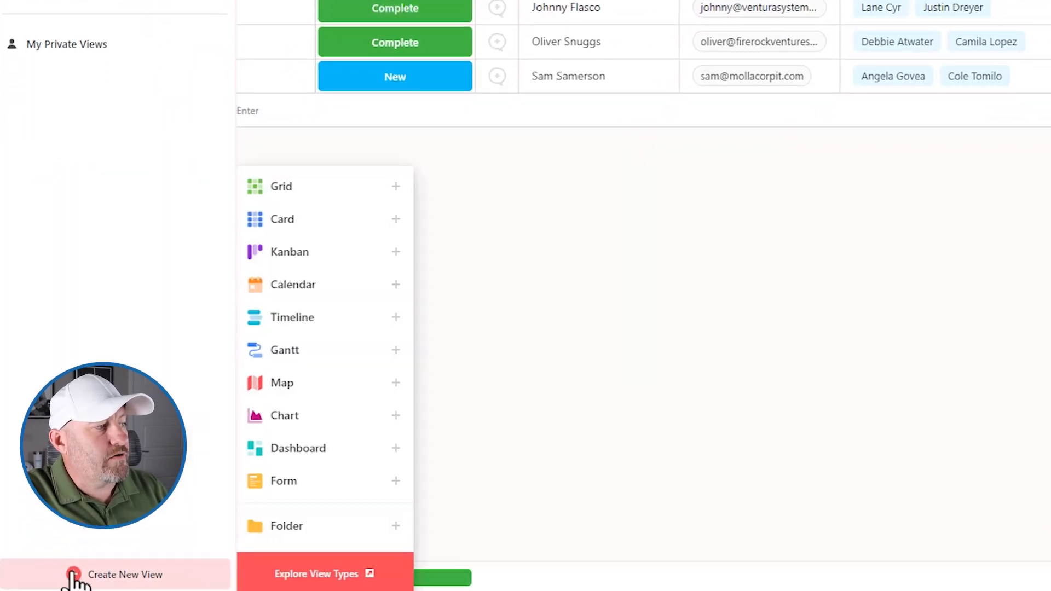
mouse_move(286, 531)
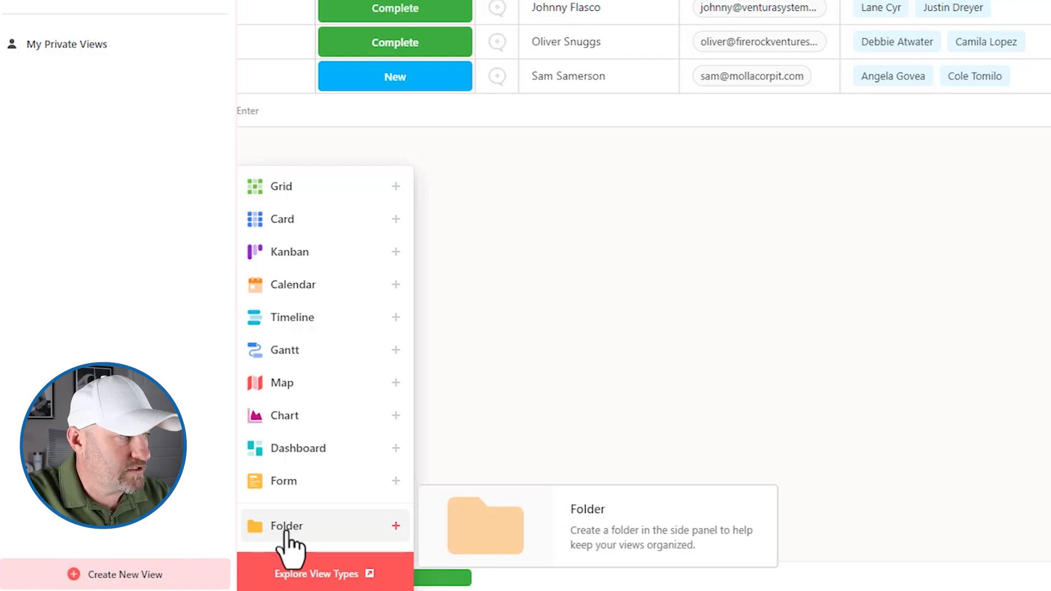
click(286, 528)
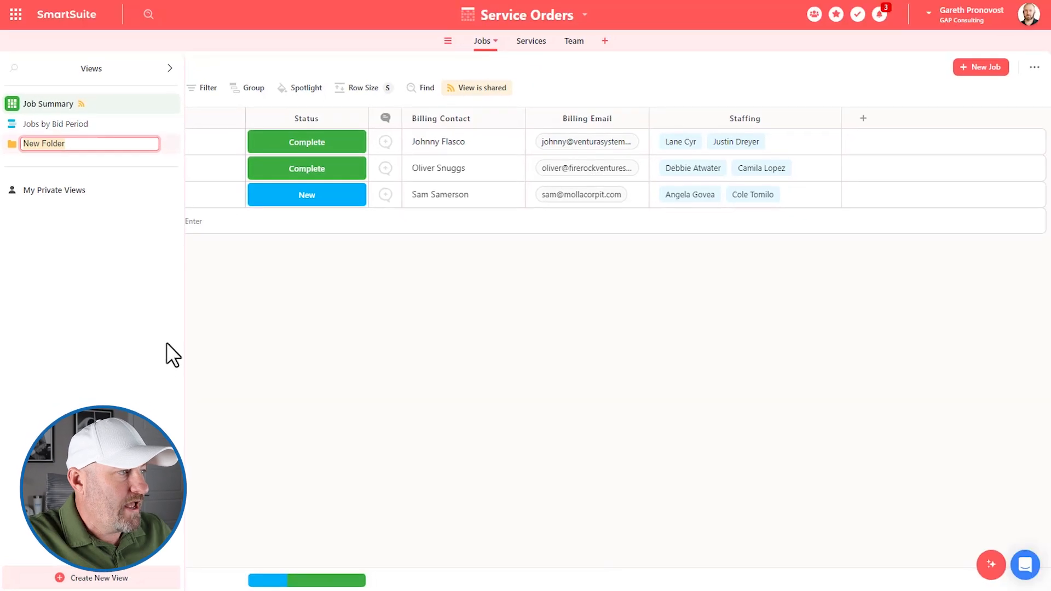
text(Internal Folder)
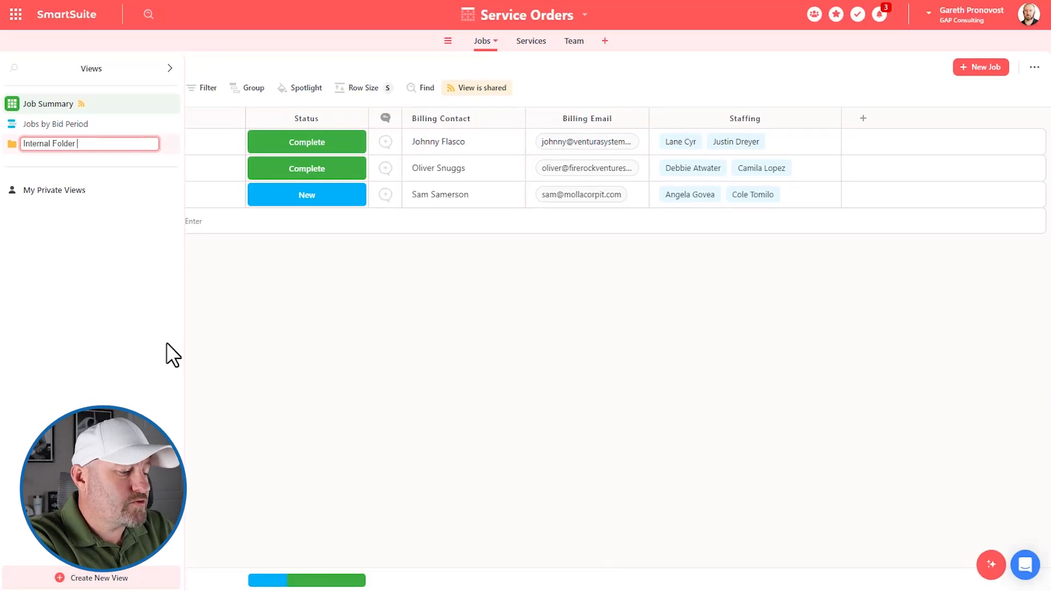
text( (MGMT))
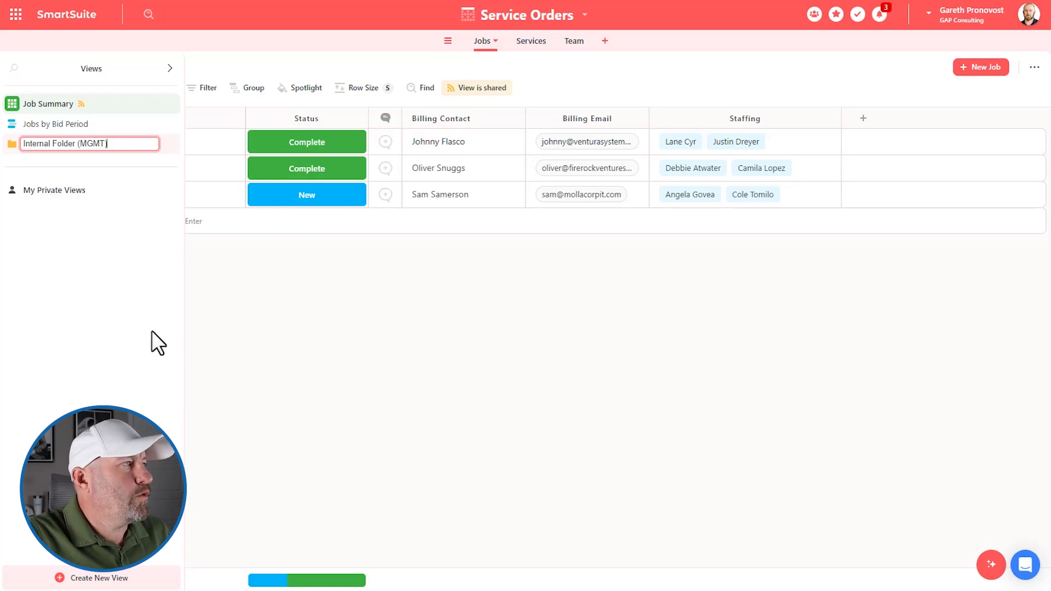
key(Return)
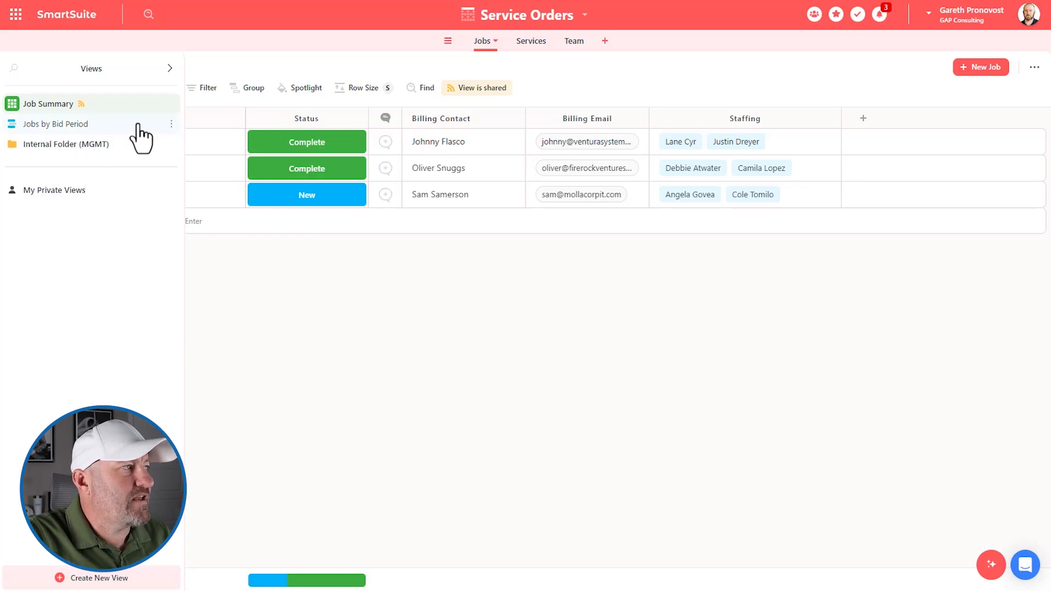
drag(43, 124, 73, 135)
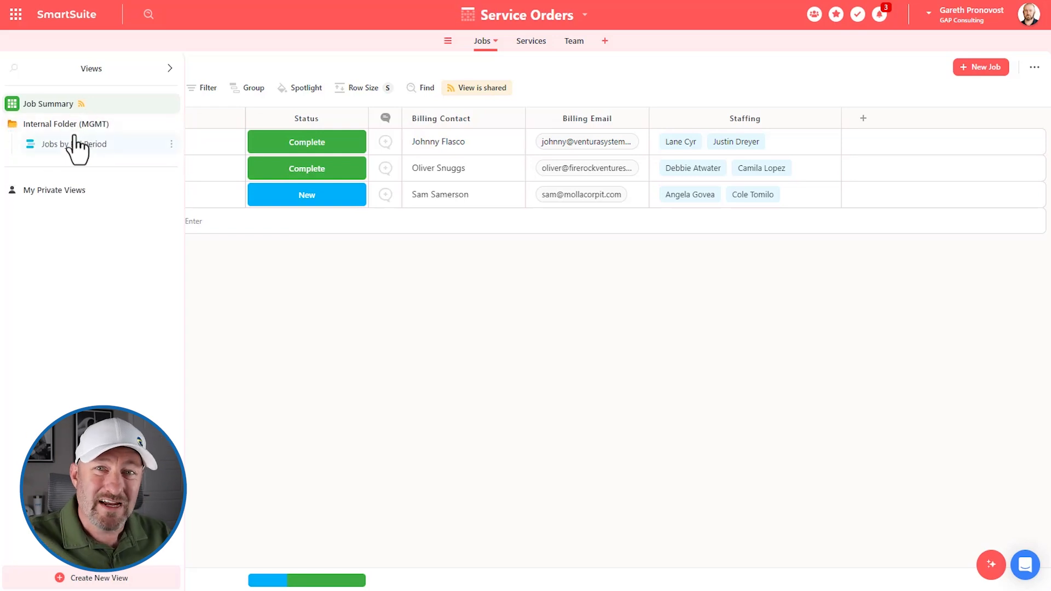
drag(64, 105, 82, 147)
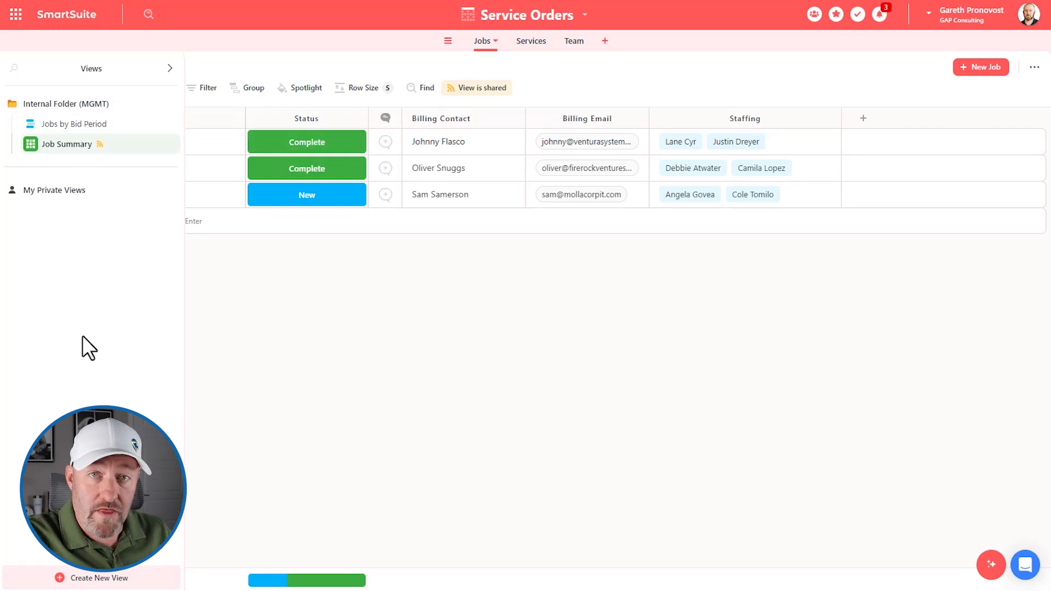
Create a second view folder named Dashboard in the Jobs table.
click(27, 579)
click(230, 548)
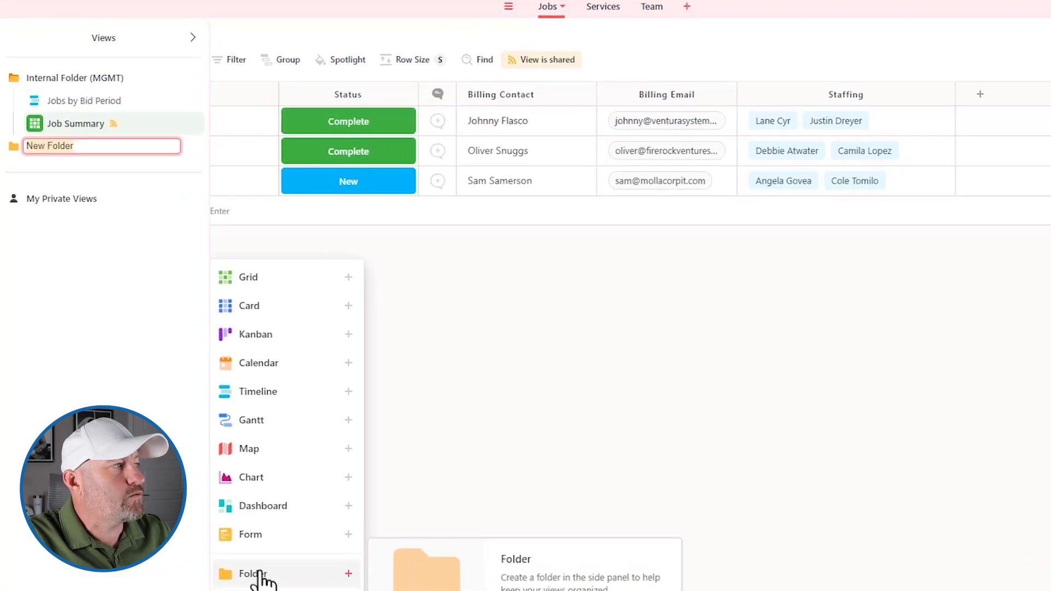
text(Dashboard)
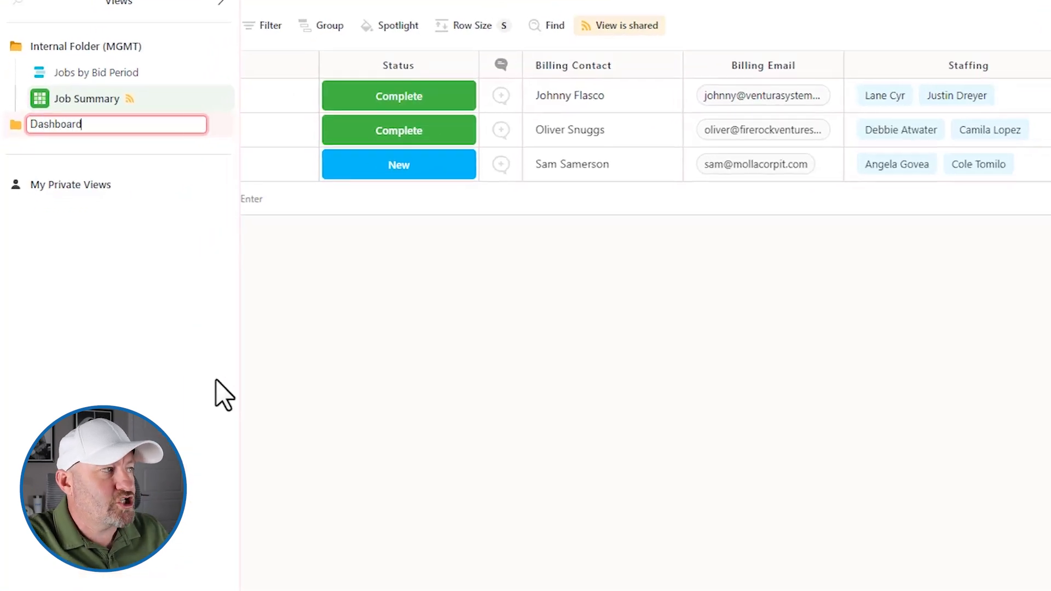
key(Return)
Examine the visibility options in the Dashboard folder's settings.
click(224, 125)
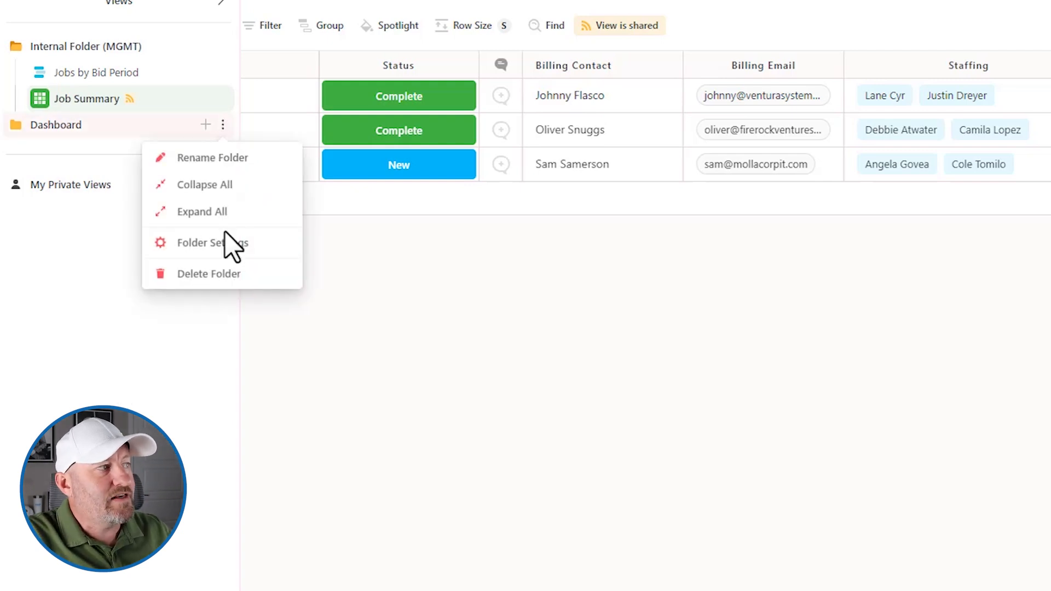
click(213, 243)
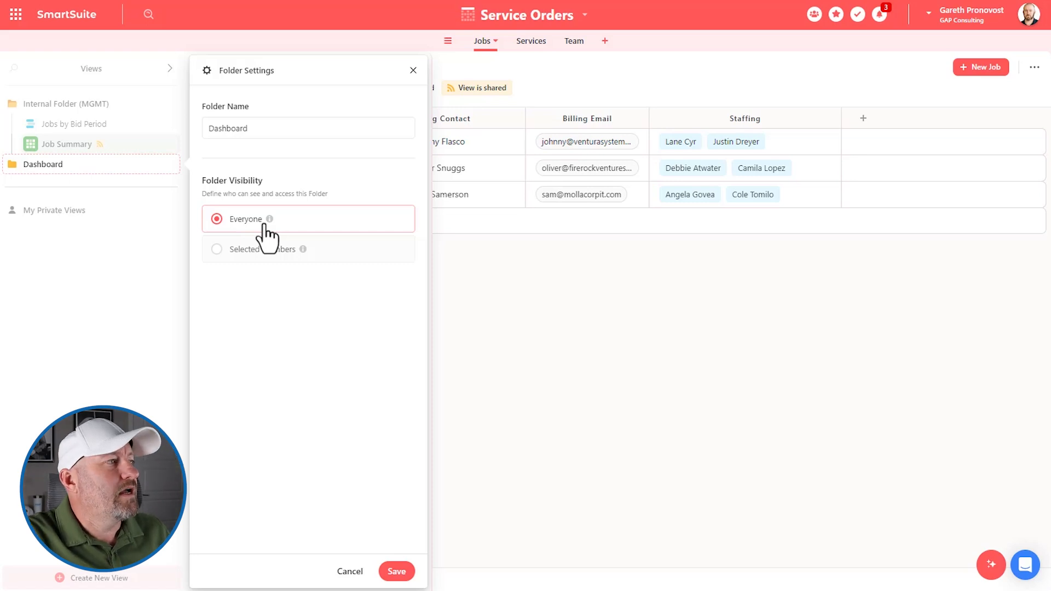
click(127, 299)
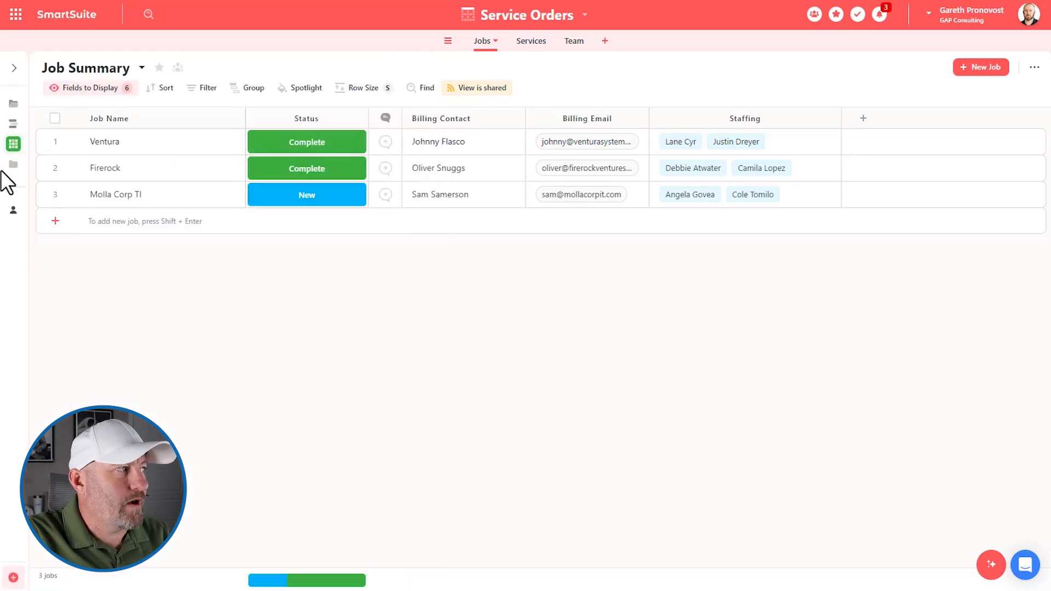
Create a public dashboard view named Dashboard inside the Dashboard folder.
mouse_move(14, 162)
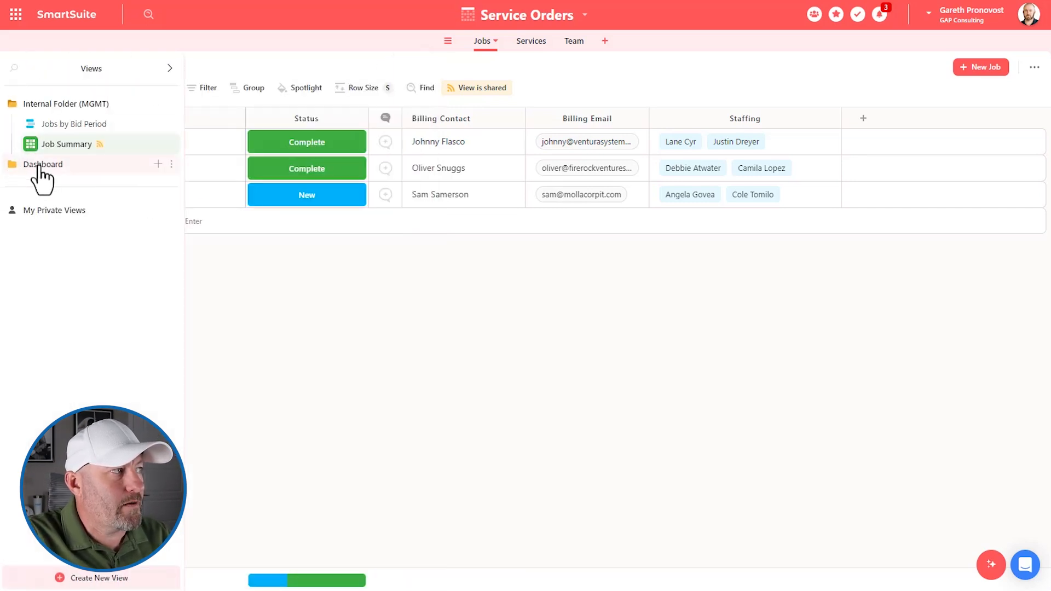
click(158, 166)
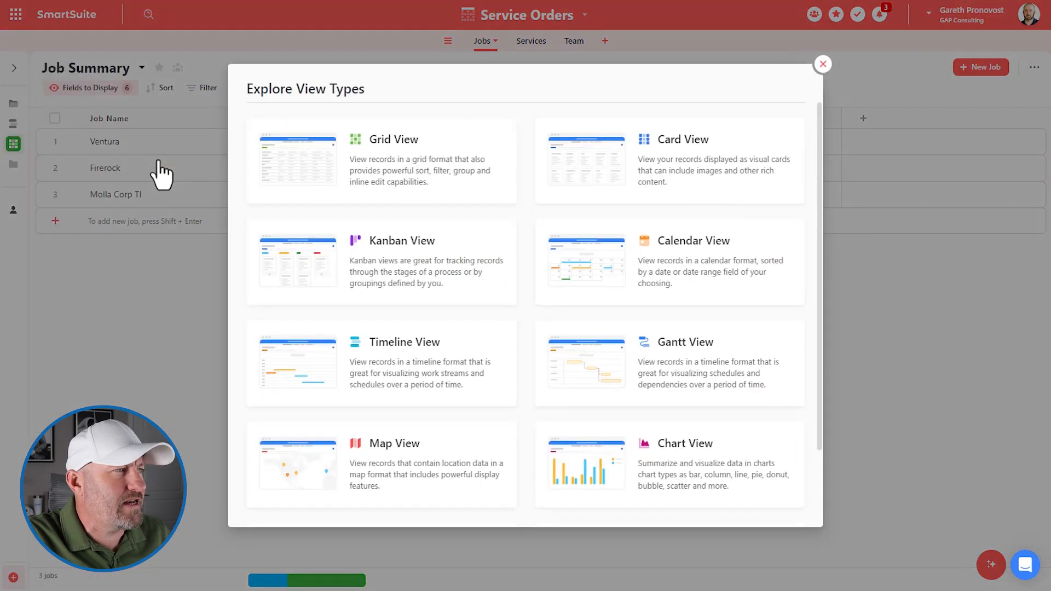
scroll(491, 246, down, 3)
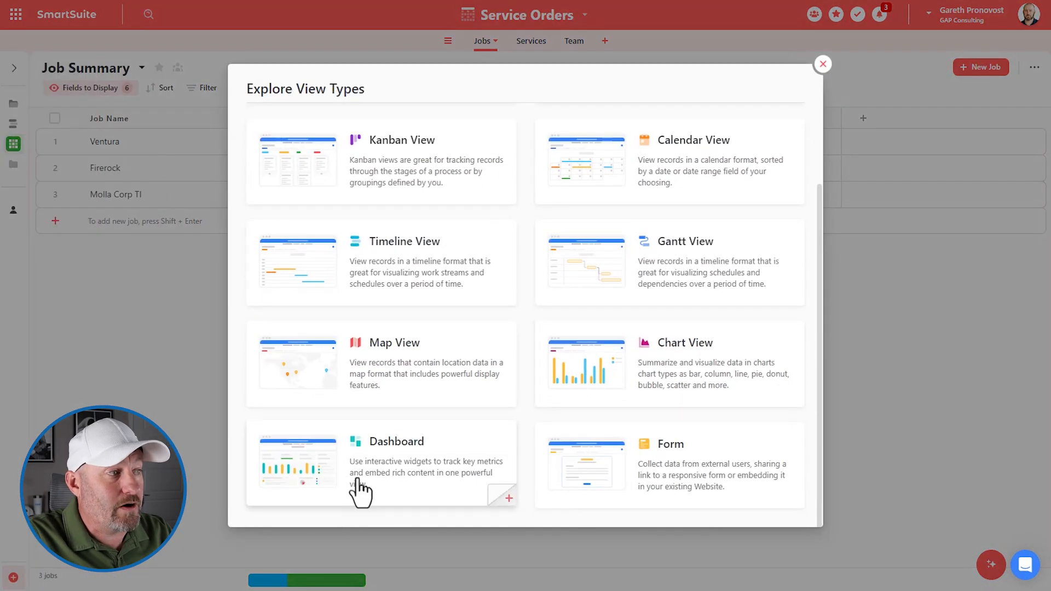
click(378, 474)
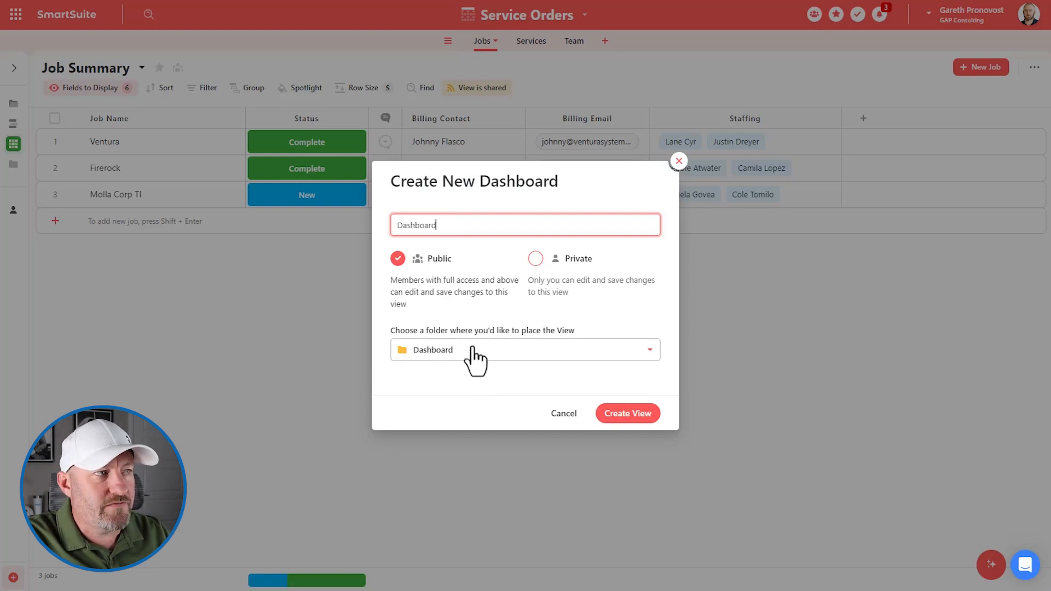
click(629, 414)
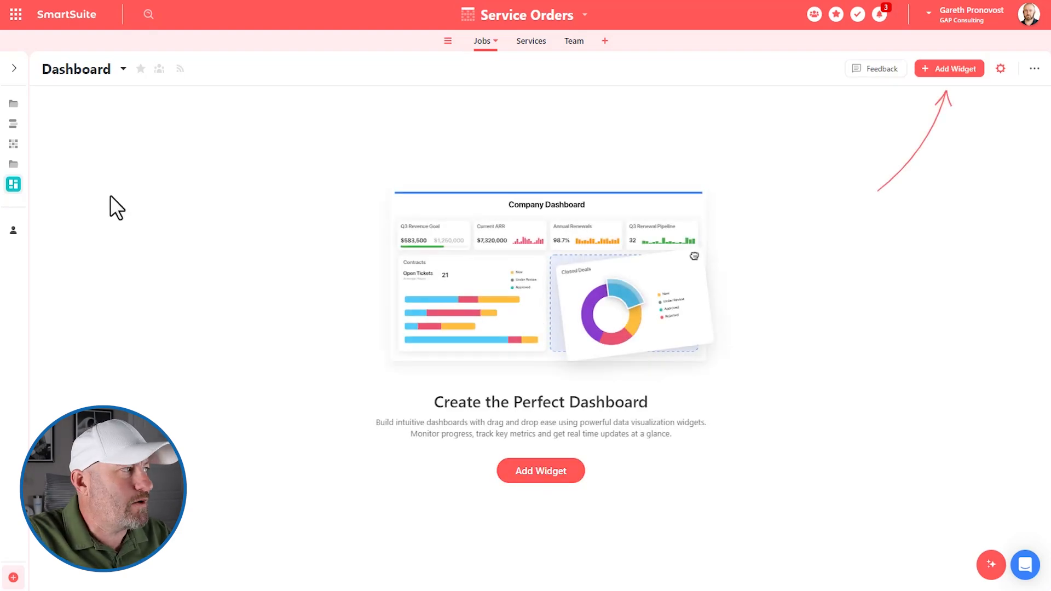
Open the Job Summary view of the Jobs table and add an Assigned To field that allows a single entry.
mouse_move(56, 192)
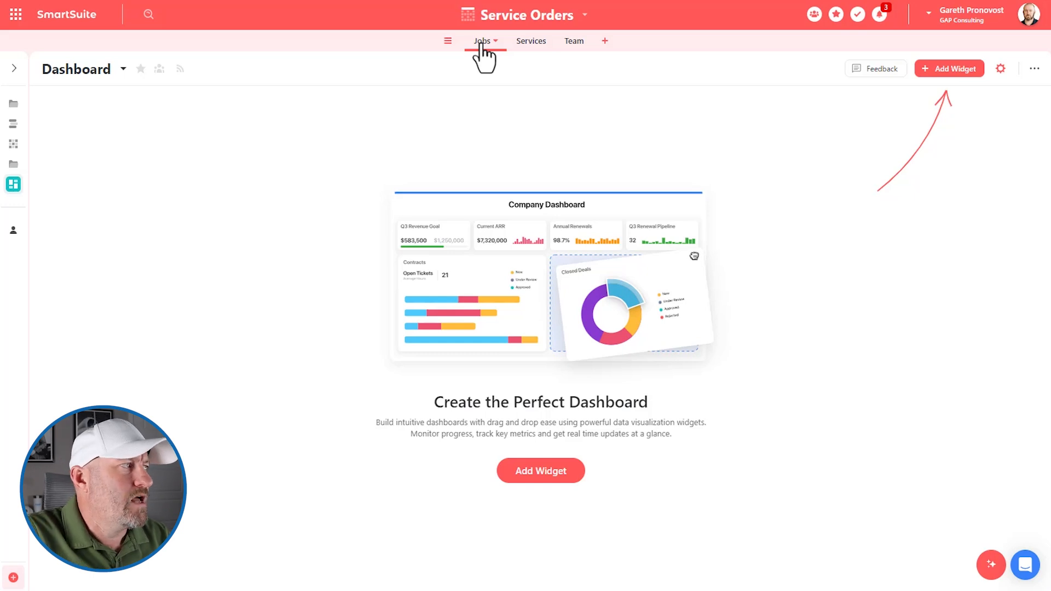
mouse_move(20, 131)
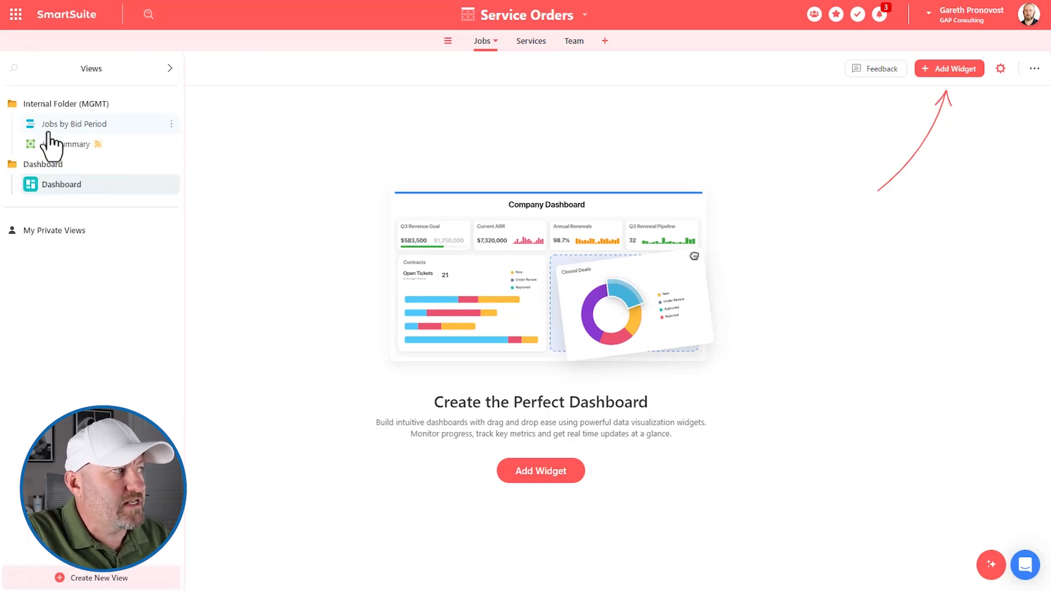
click(51, 143)
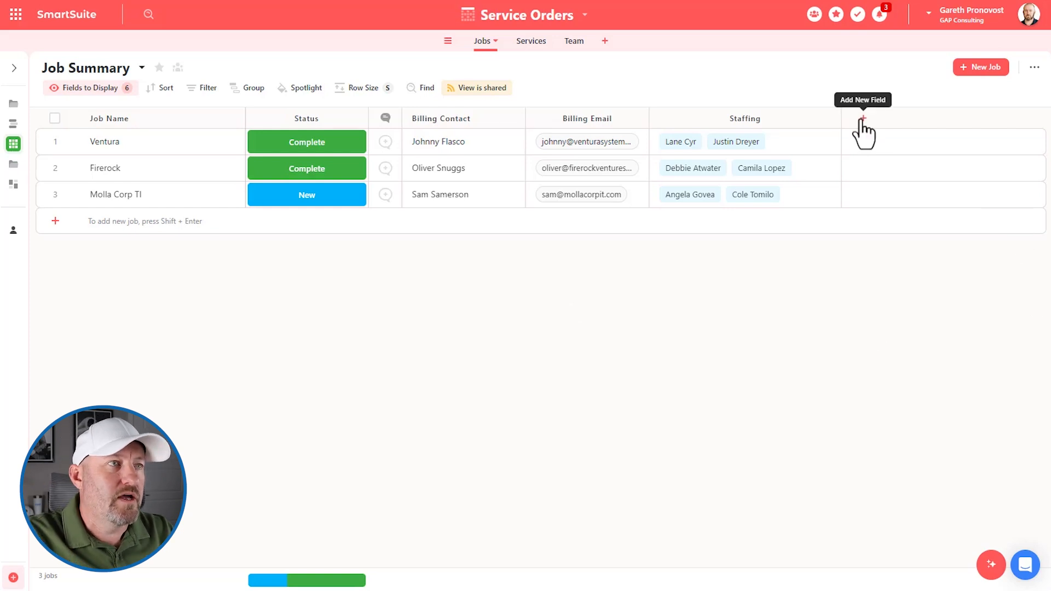
click(863, 119)
text(ass)
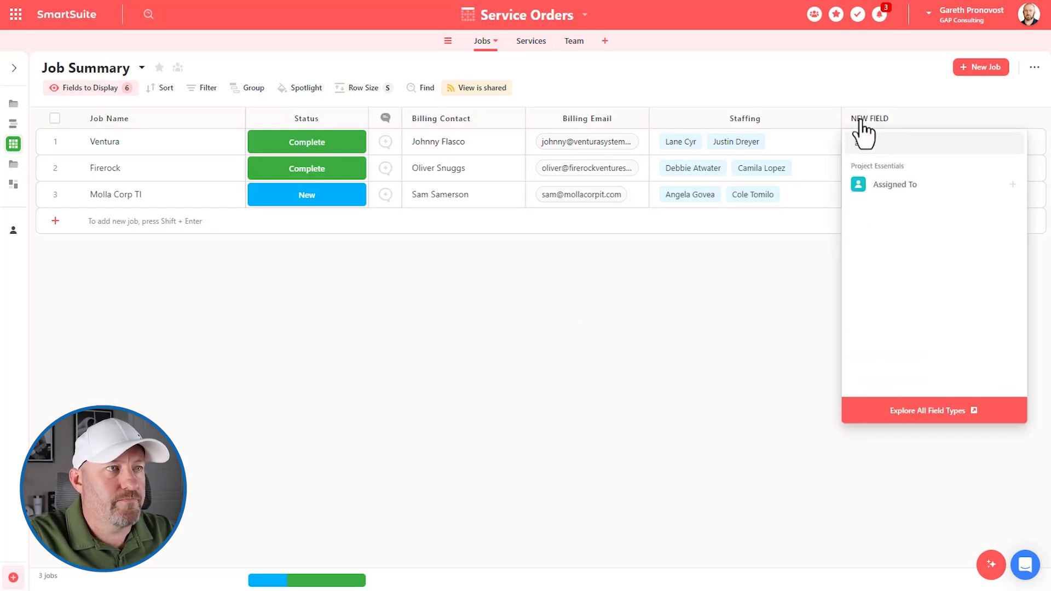
click(927, 189)
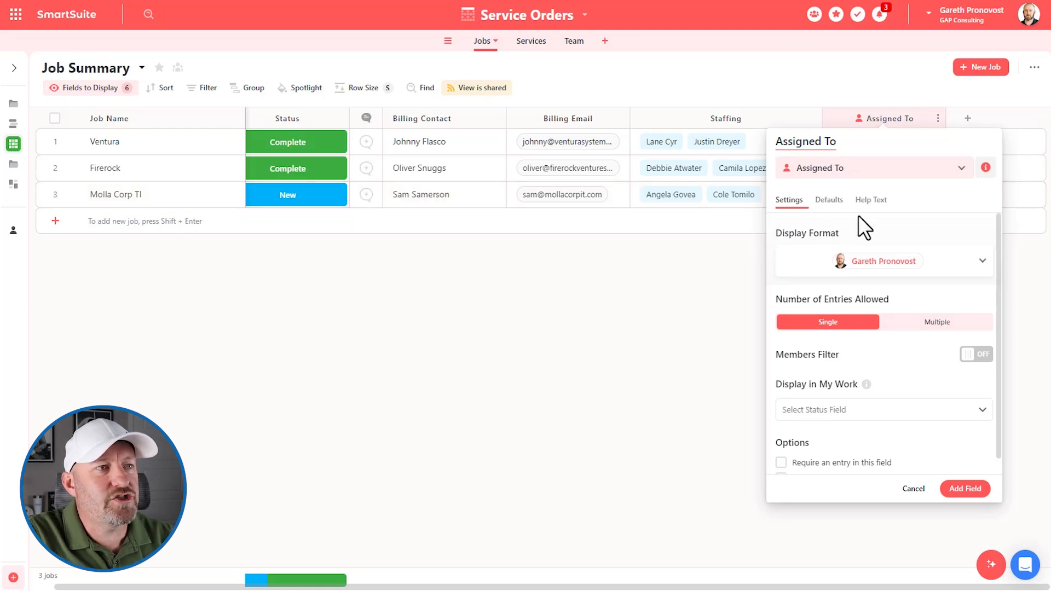
click(880, 264)
click(878, 263)
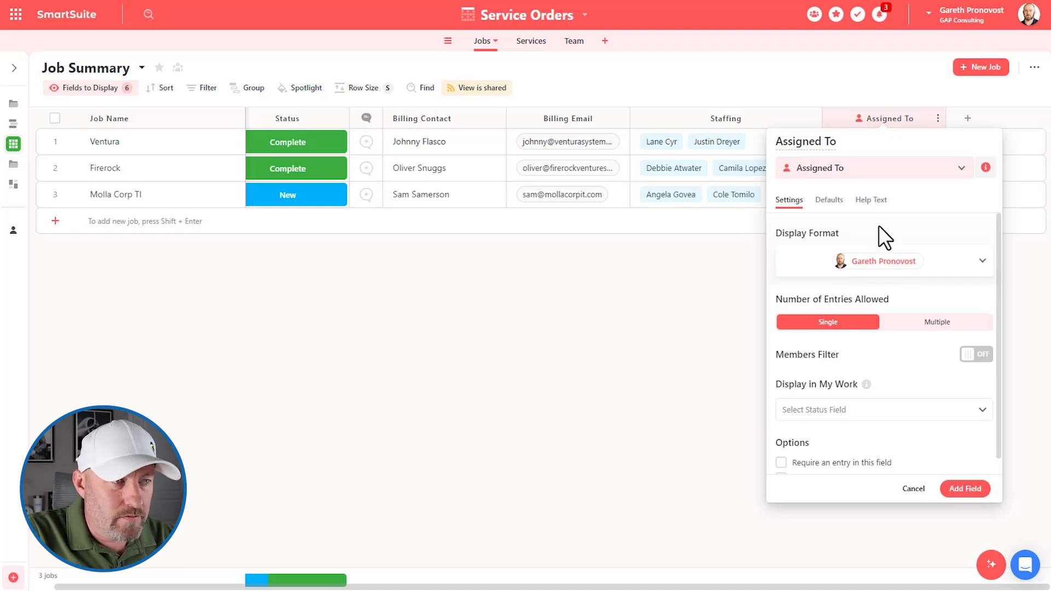
click(965, 489)
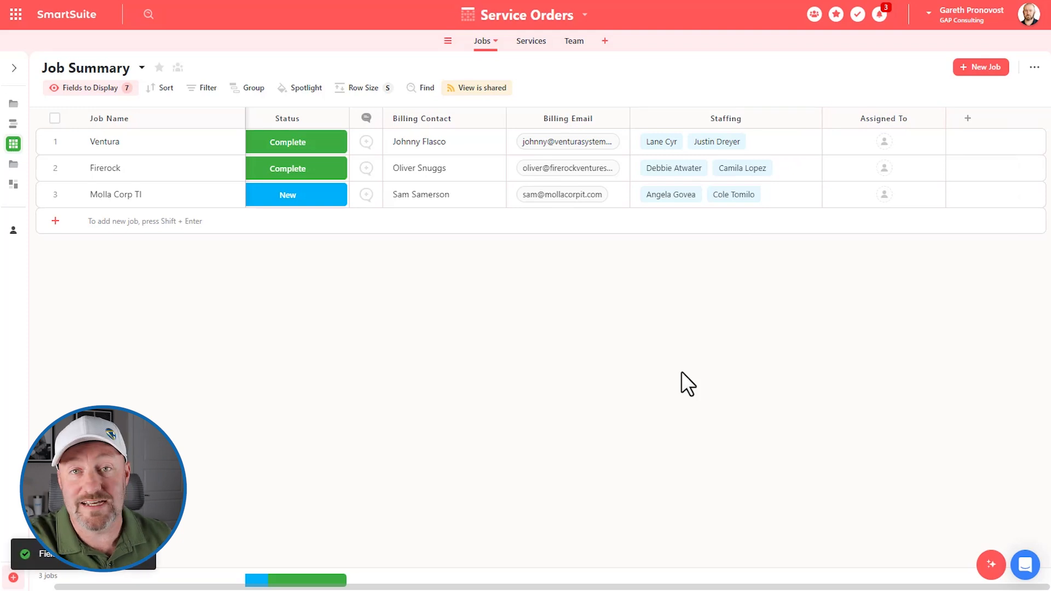
Open the profile of the member with the Guest role from the member list in Workspace Administration, down to the workspace information.
click(1029, 17)
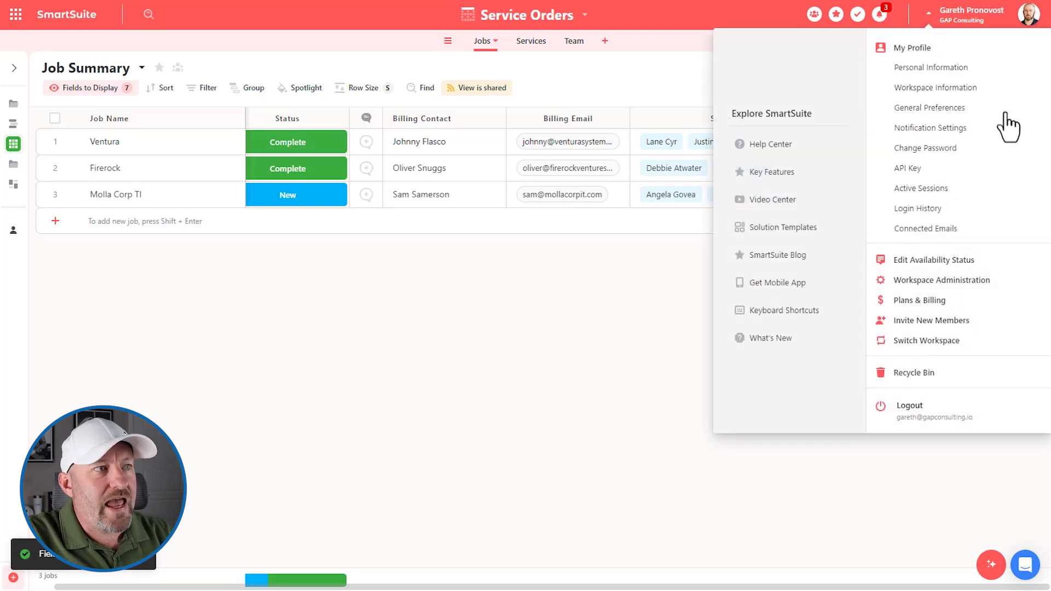
click(934, 282)
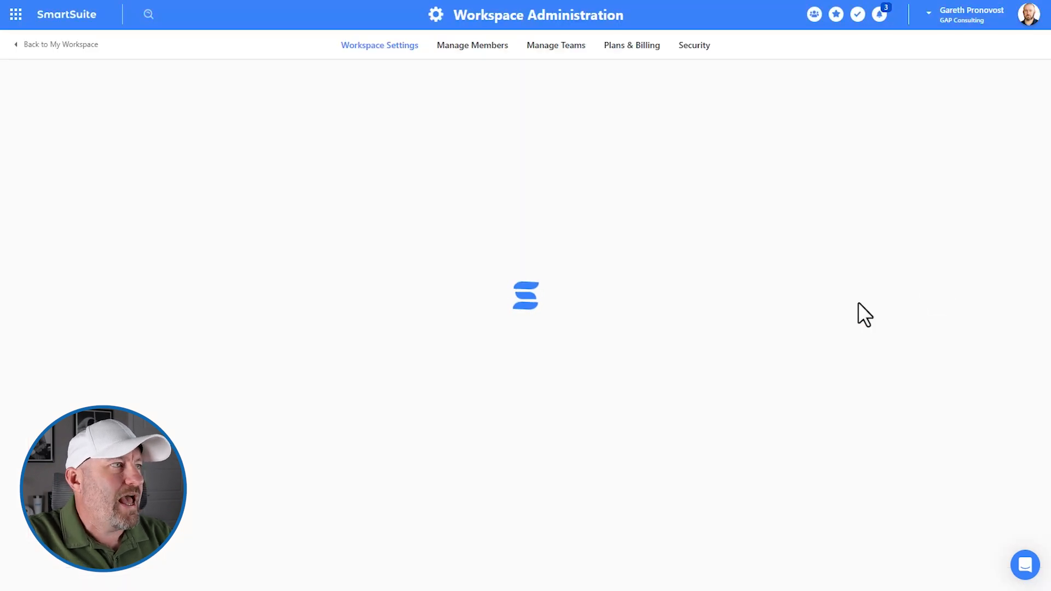
click(486, 44)
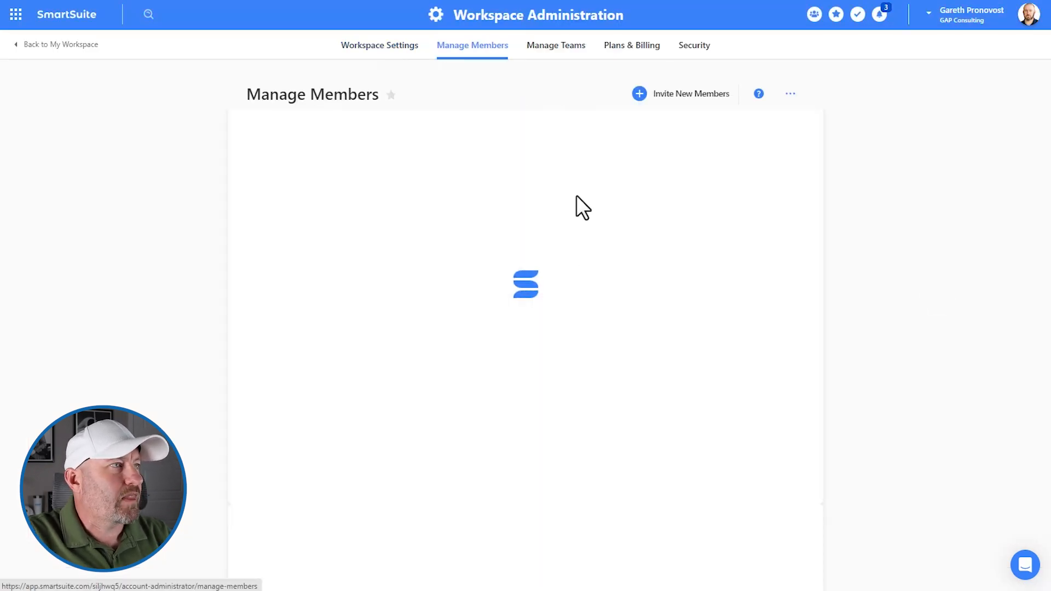
scroll(415, 311, down, 6)
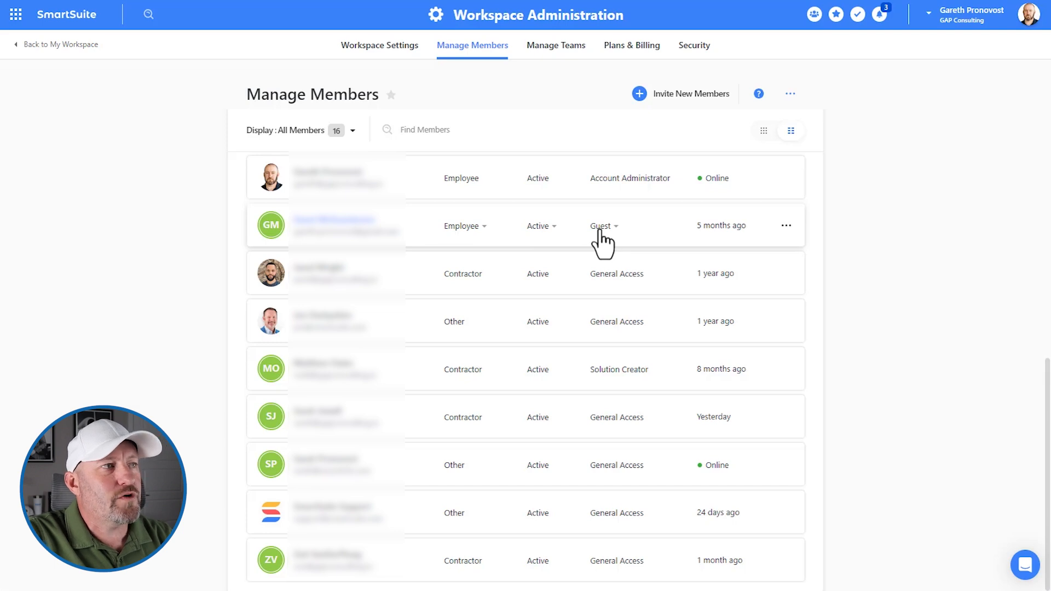
scroll(598, 235, up, 5)
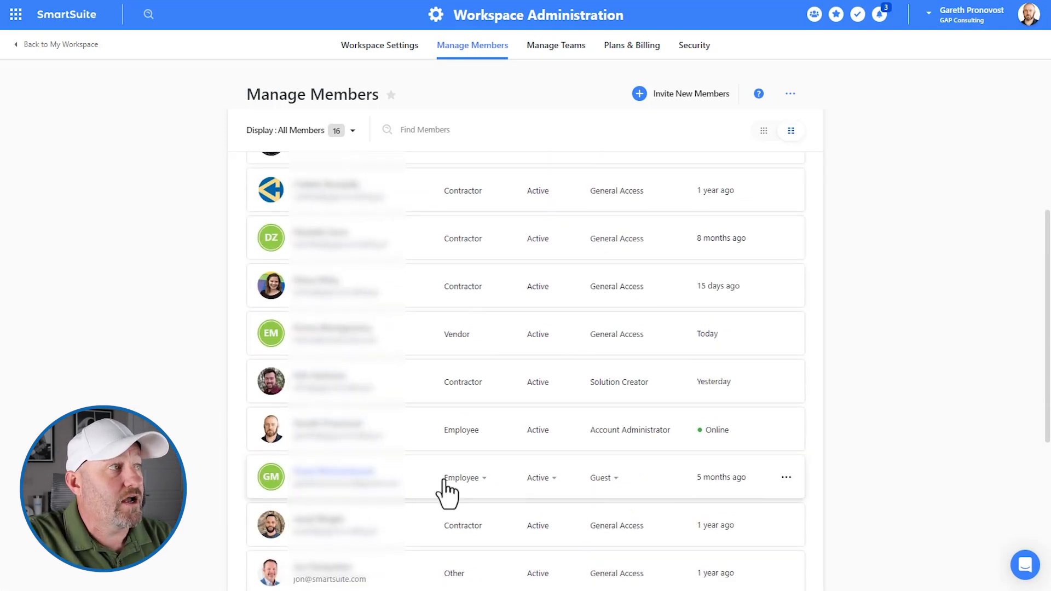
click(787, 477)
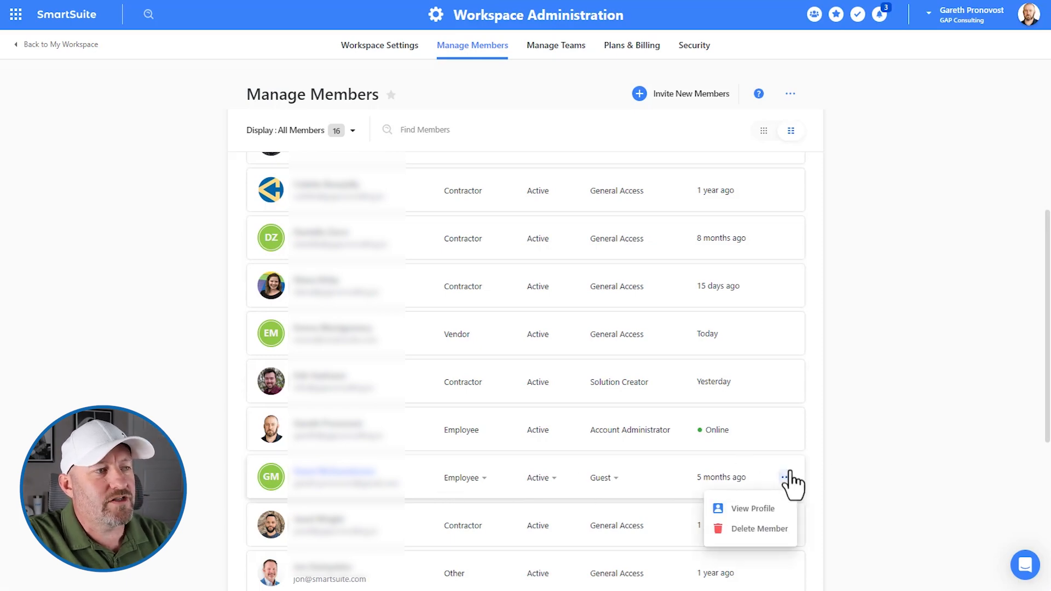
click(754, 509)
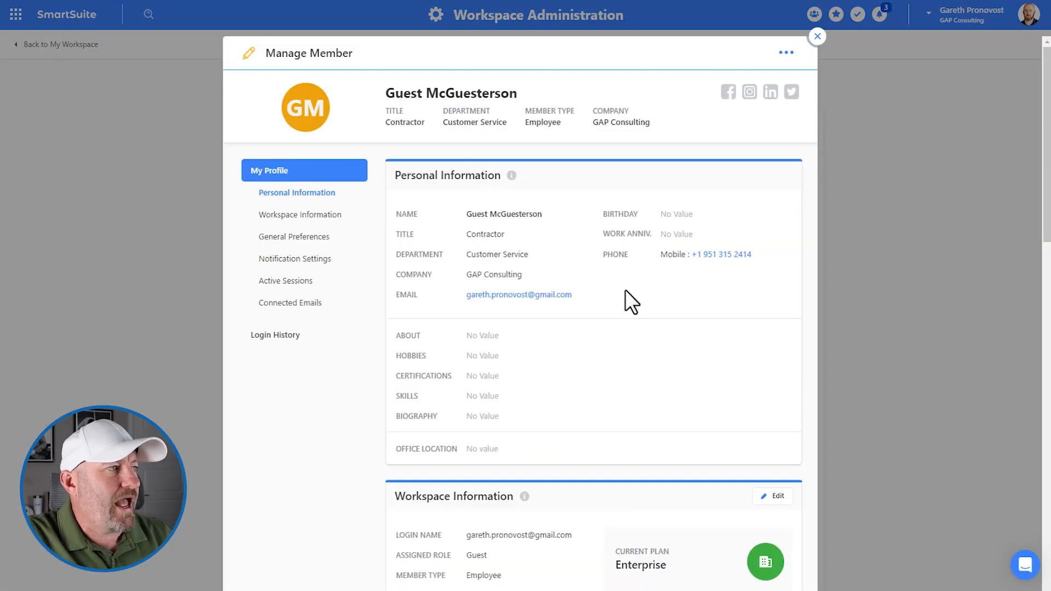
scroll(624, 307, down, 5)
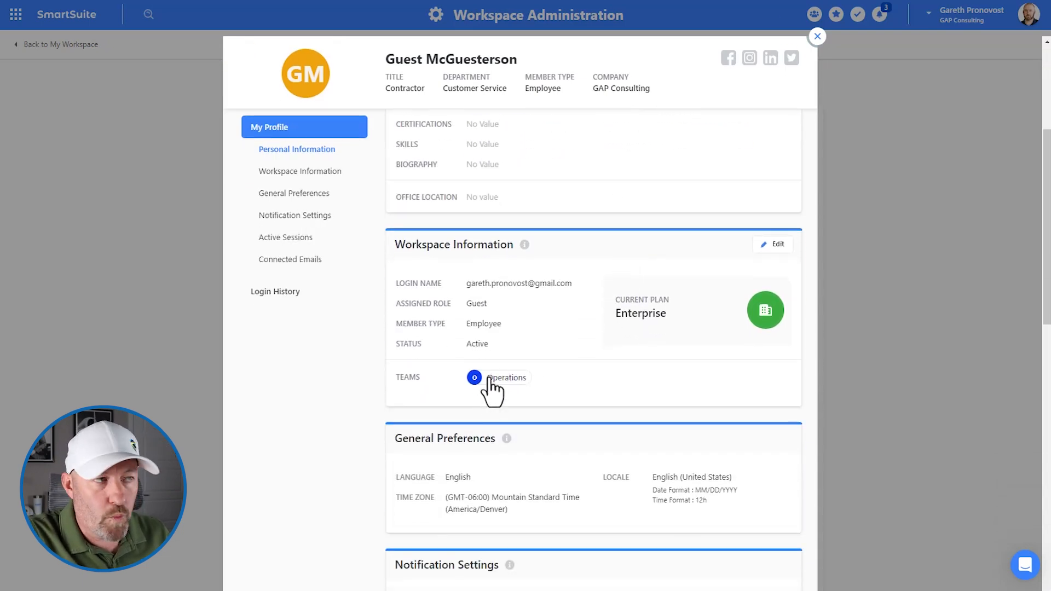
Create a new public, active team named Test Accounts while editing the guest member's workspace information, and save the member.
click(767, 247)
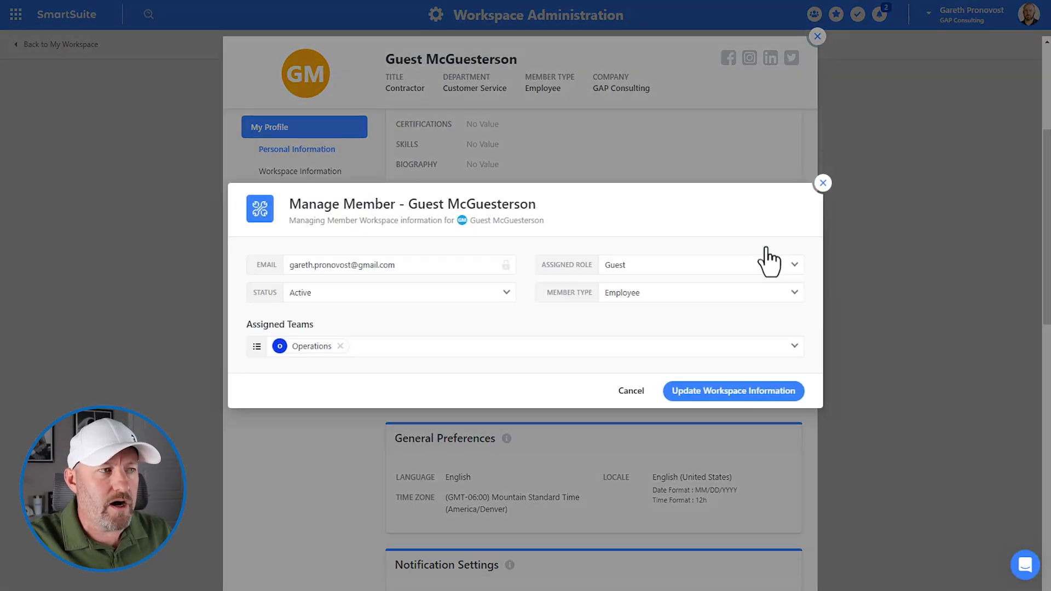
click(525, 353)
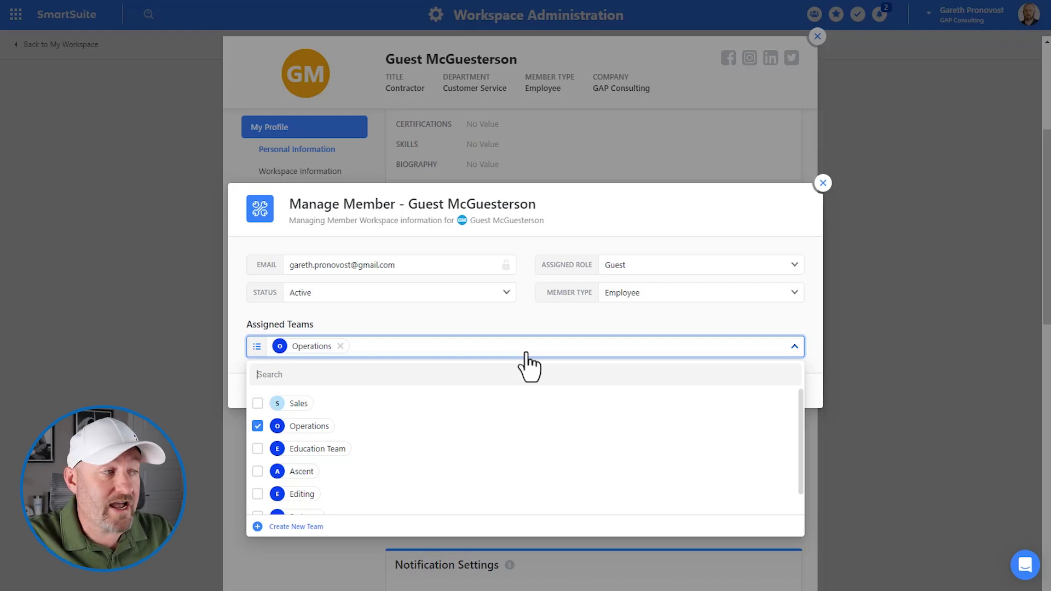
click(288, 528)
click(414, 295)
text(Te)
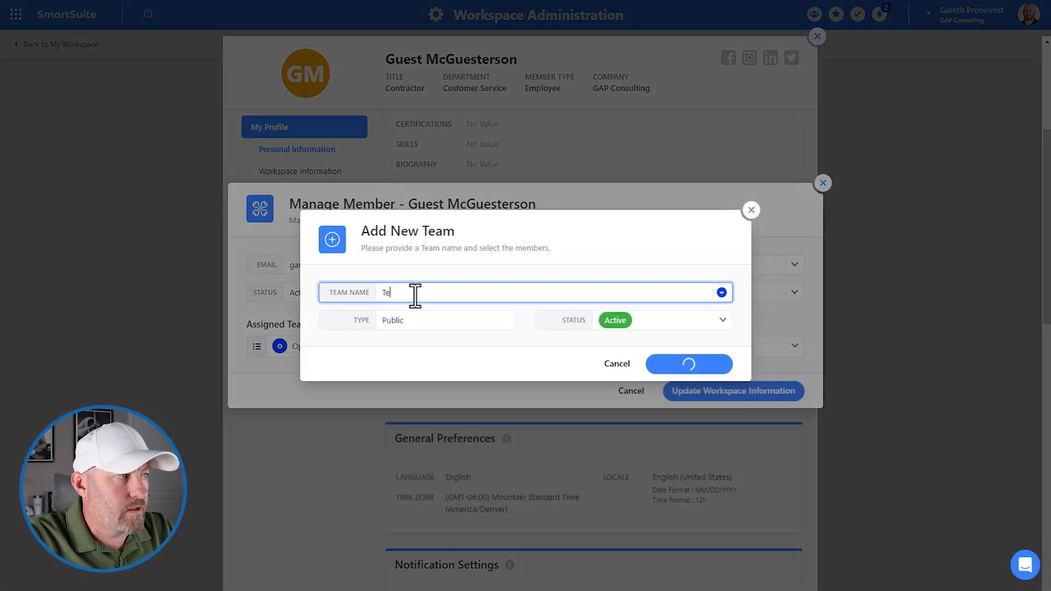
text(st Account)
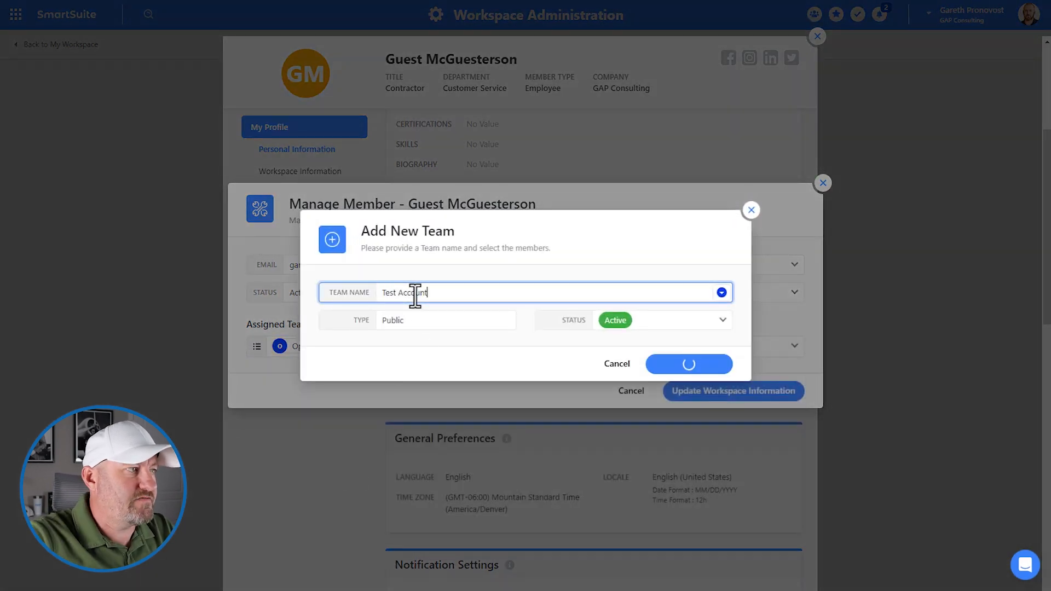
text(s)
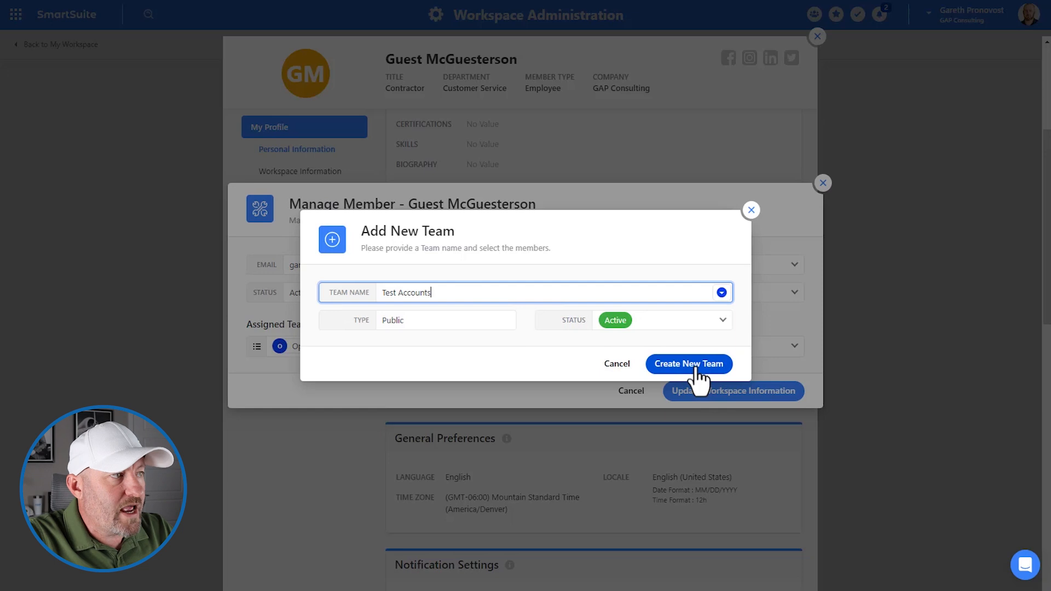
click(696, 369)
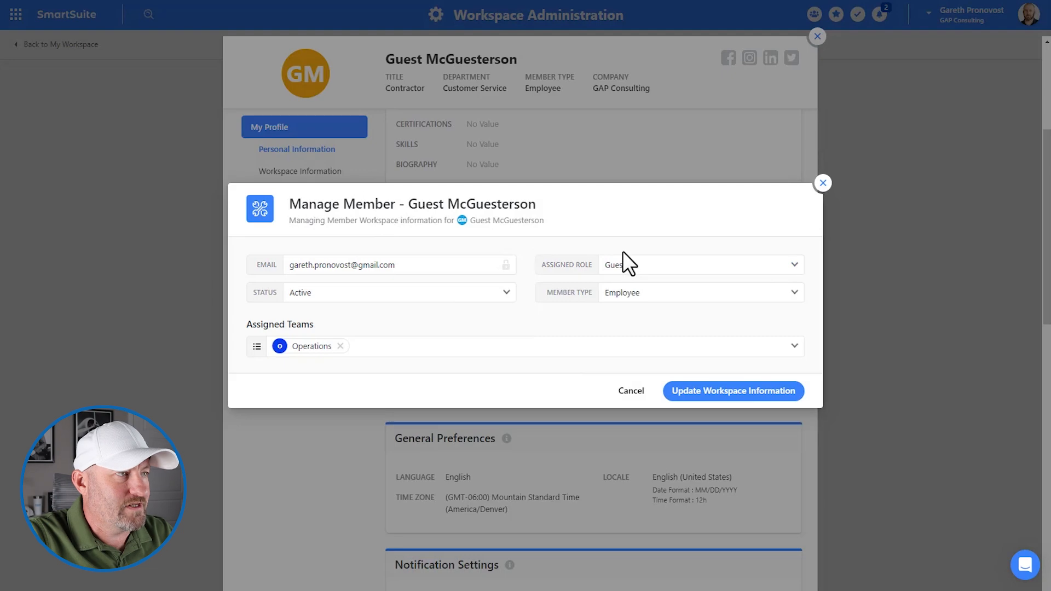
click(715, 398)
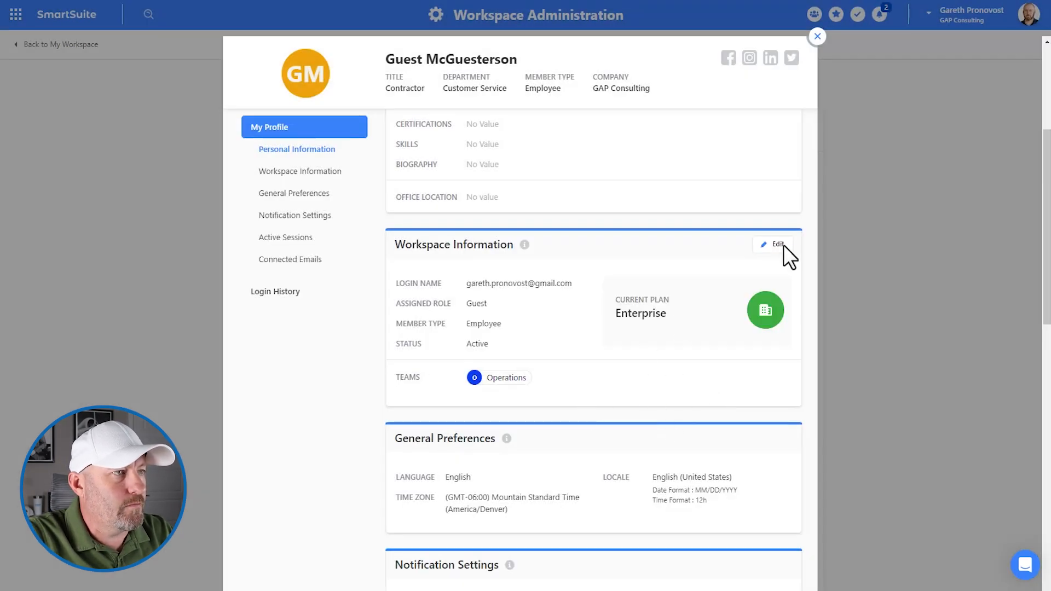
Assign the guest member to the Test Accounts team as well and update the workspace information.
click(775, 245)
click(371, 348)
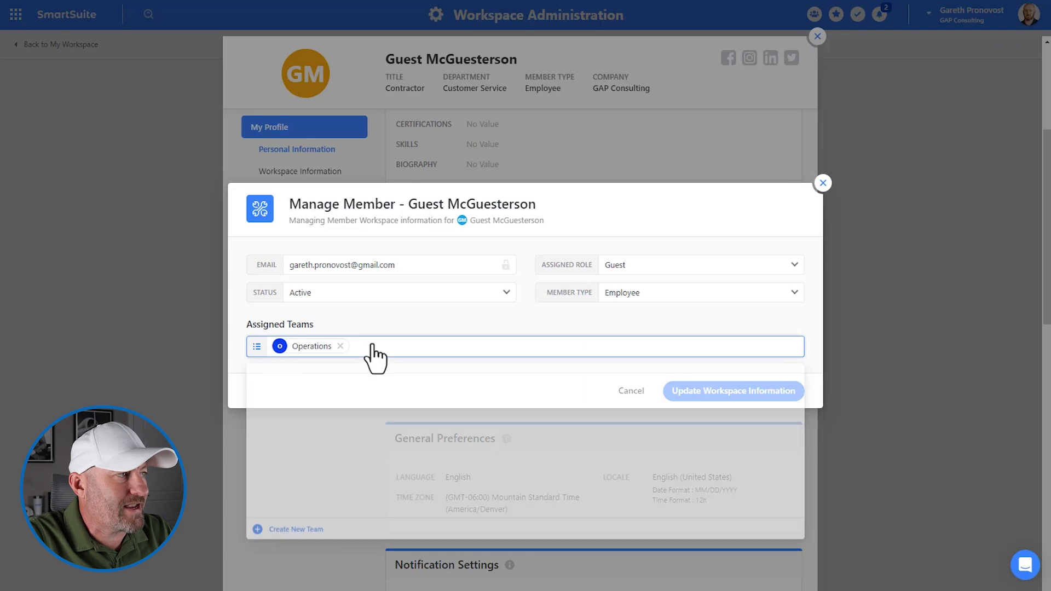
text(te)
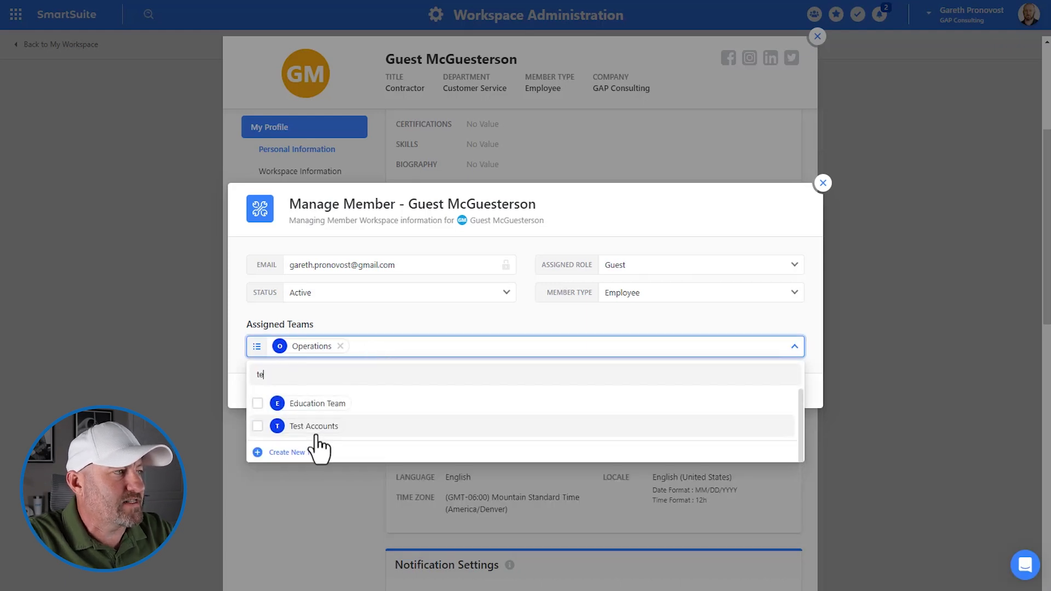
click(310, 426)
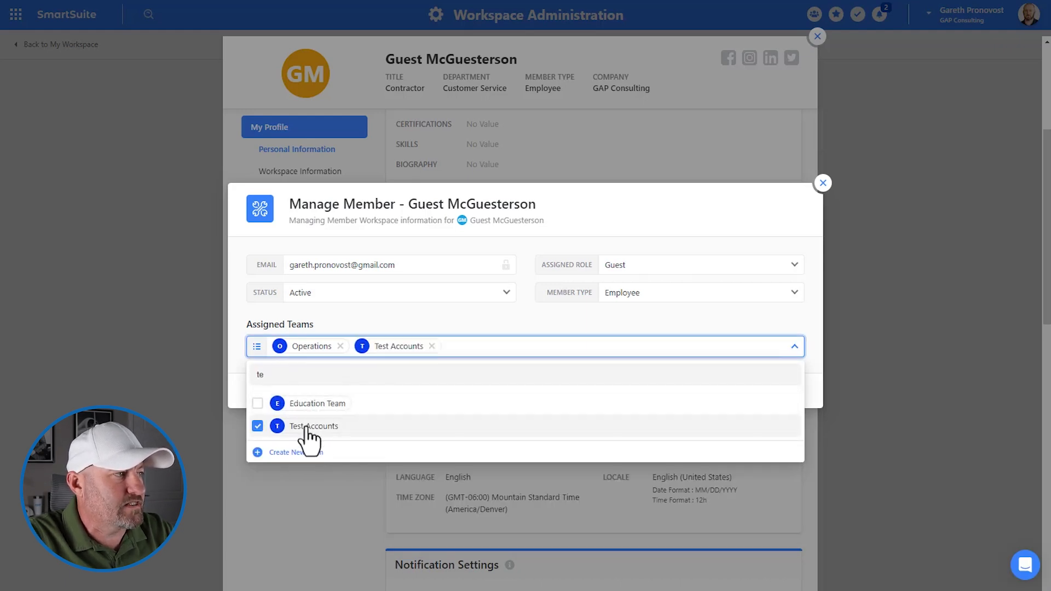
click(505, 323)
click(758, 399)
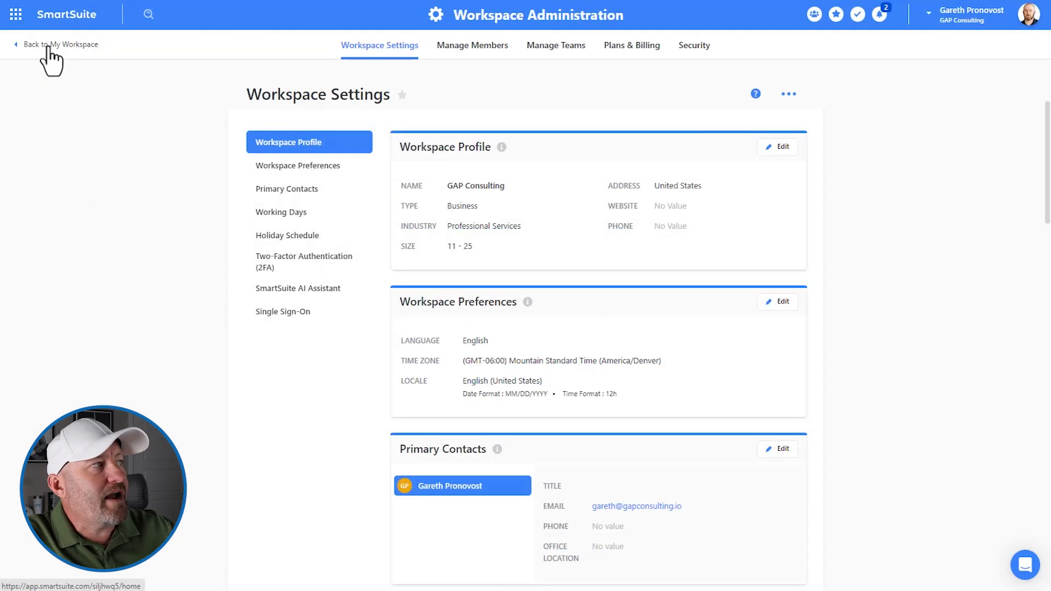
Return to the Service Orders solution and set its permissions to Only these Teams have full access.
click(48, 44)
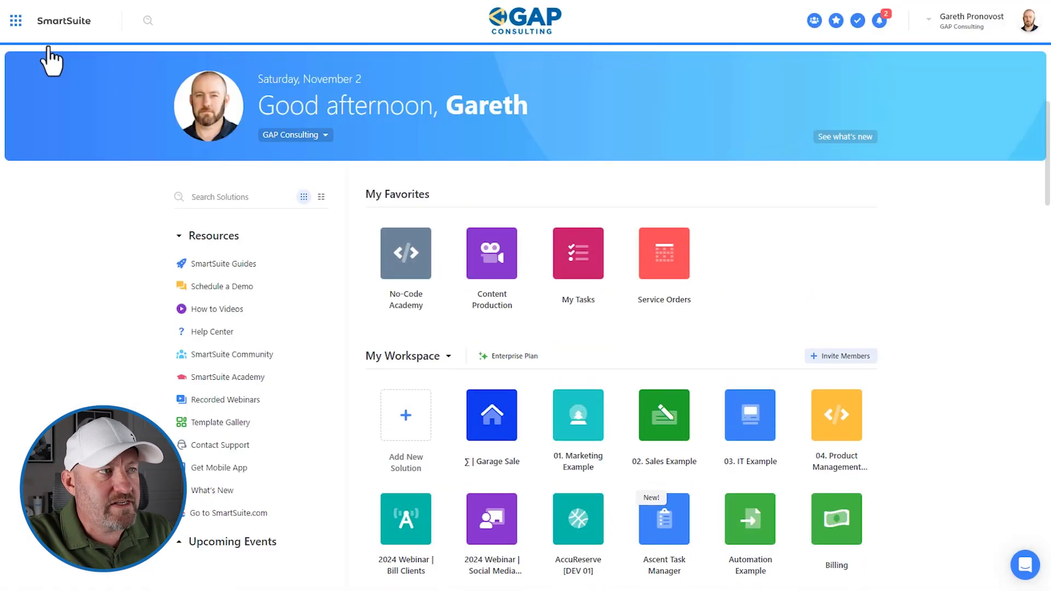
click(677, 266)
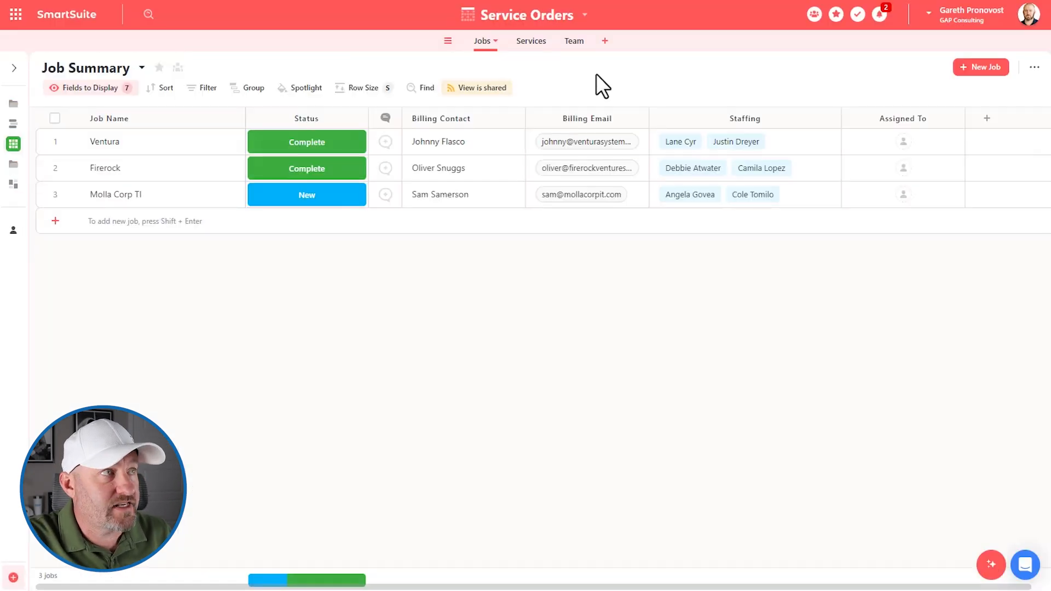
click(585, 15)
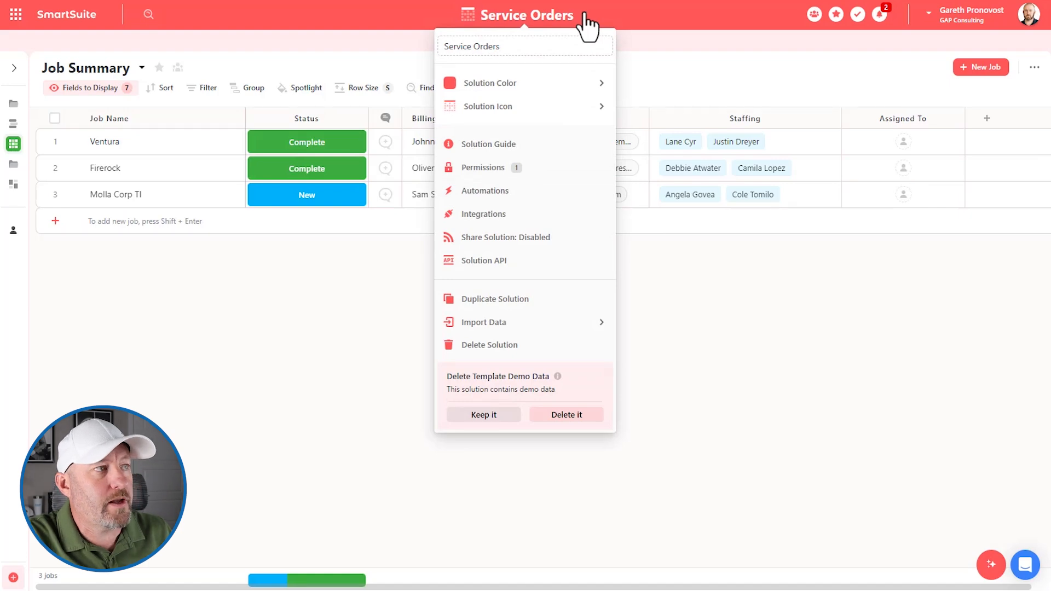
click(495, 167)
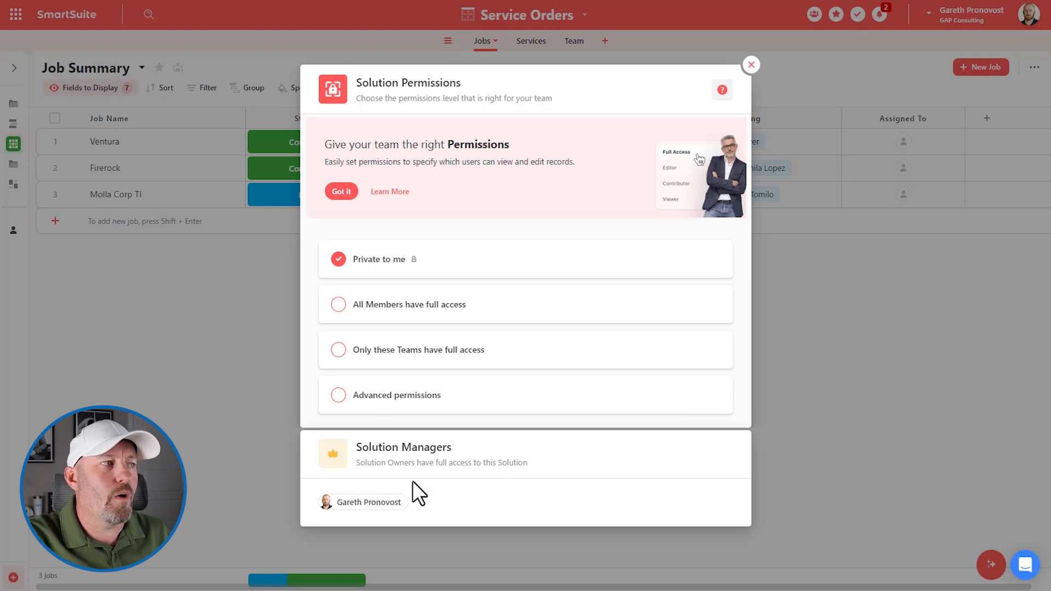
click(386, 351)
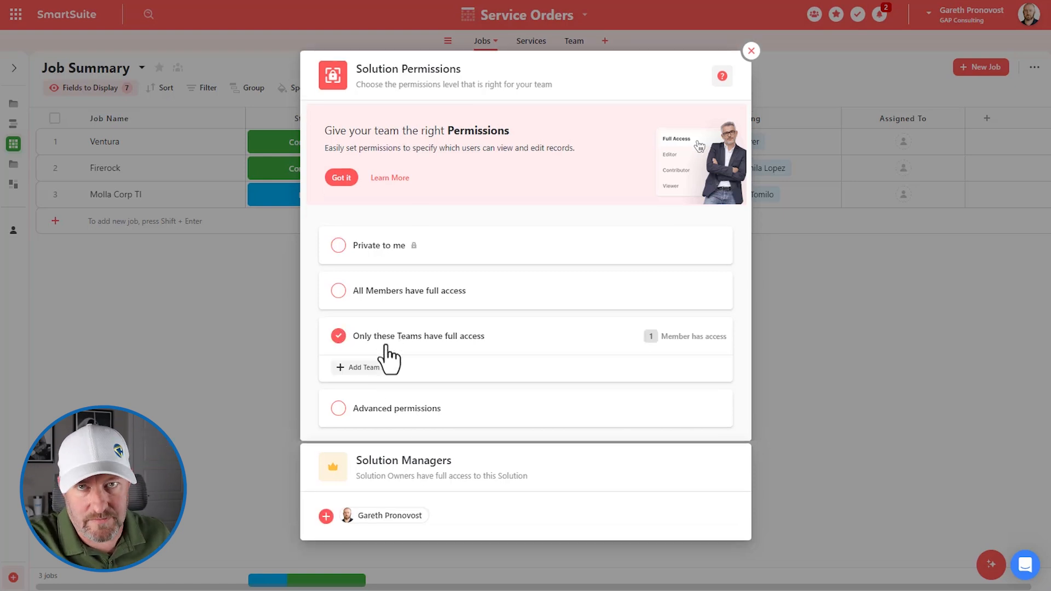
Try giving the Test Accounts team full access to the solution, and remove the team again.
click(361, 369)
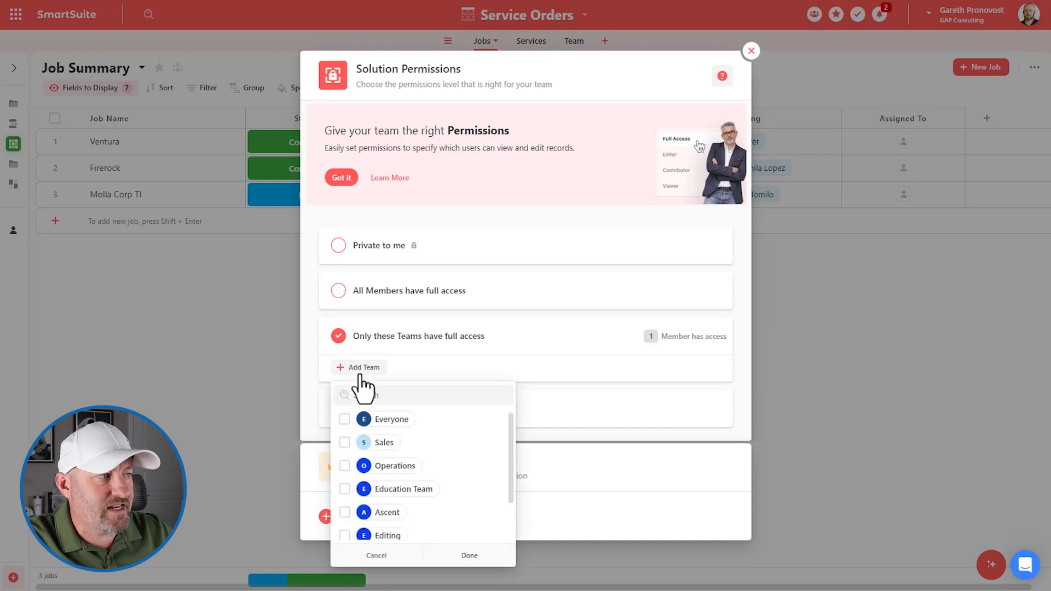
text(test)
click(410, 421)
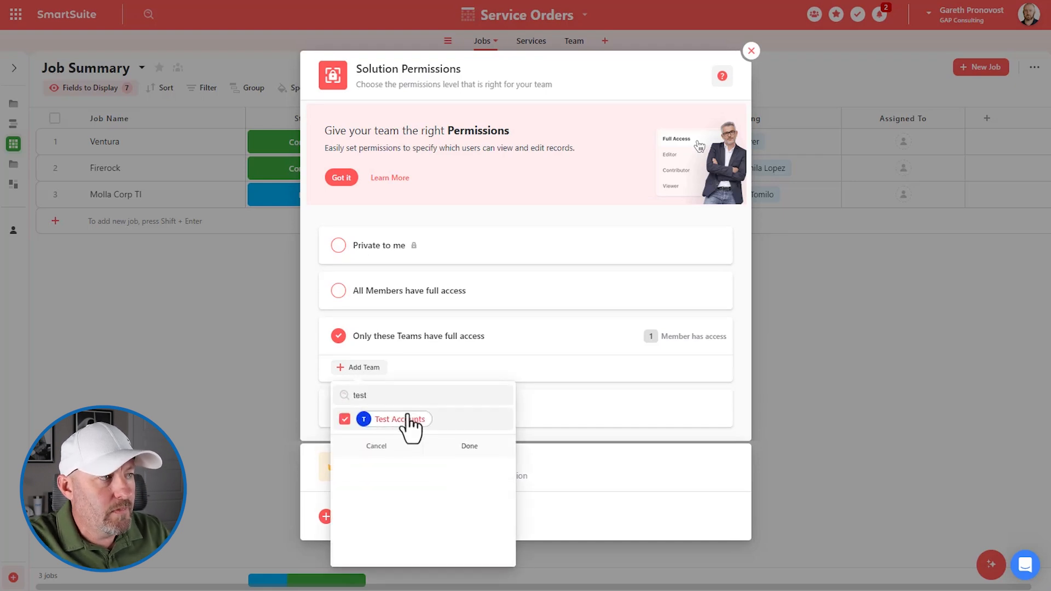
click(470, 446)
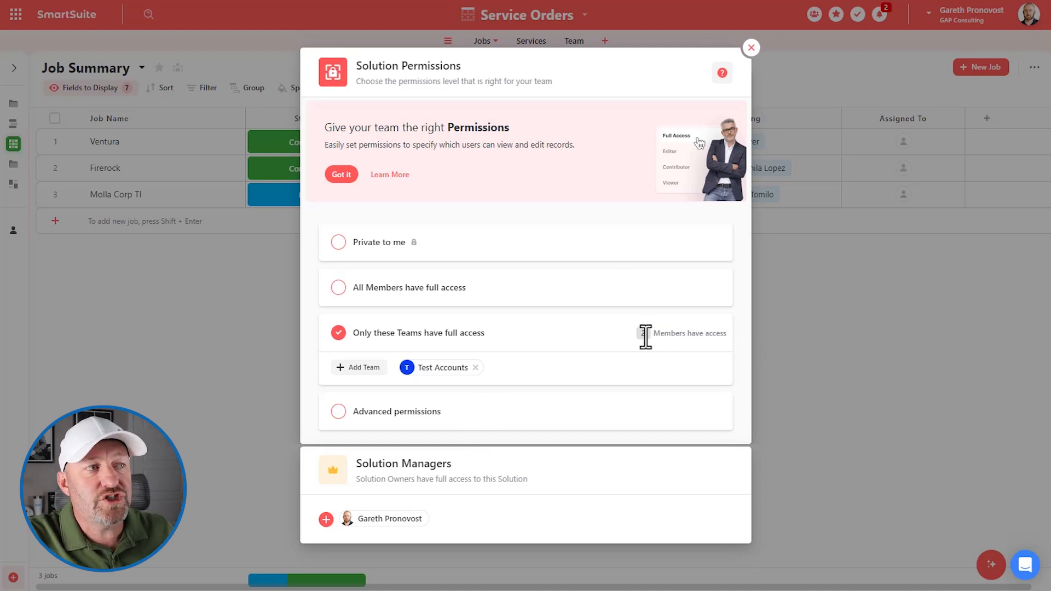
click(474, 368)
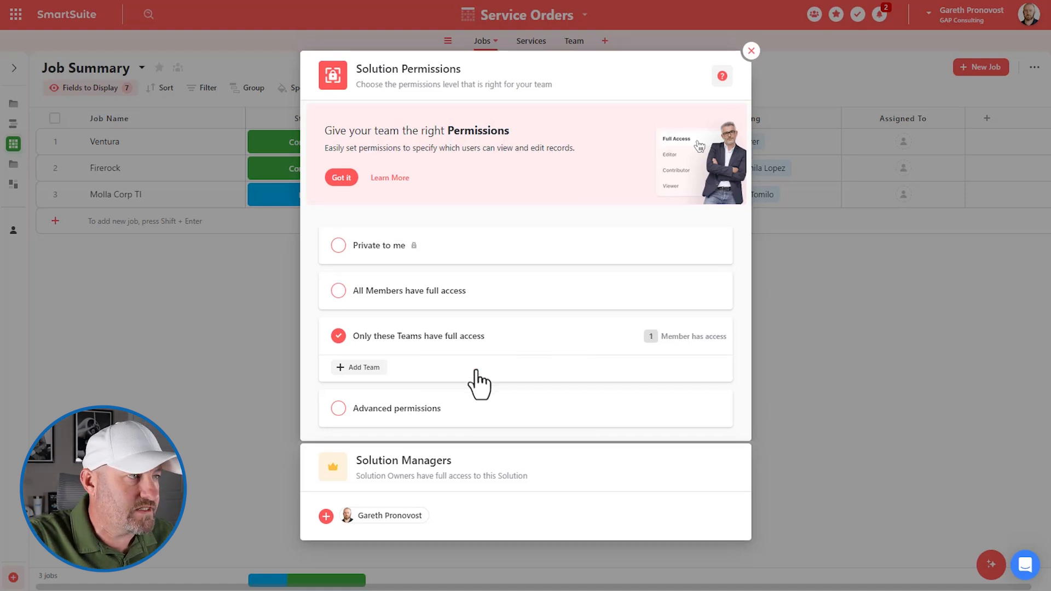
Switch the solution's permissions to Advanced permissions and choose the Test Accounts team as the one to add.
click(415, 419)
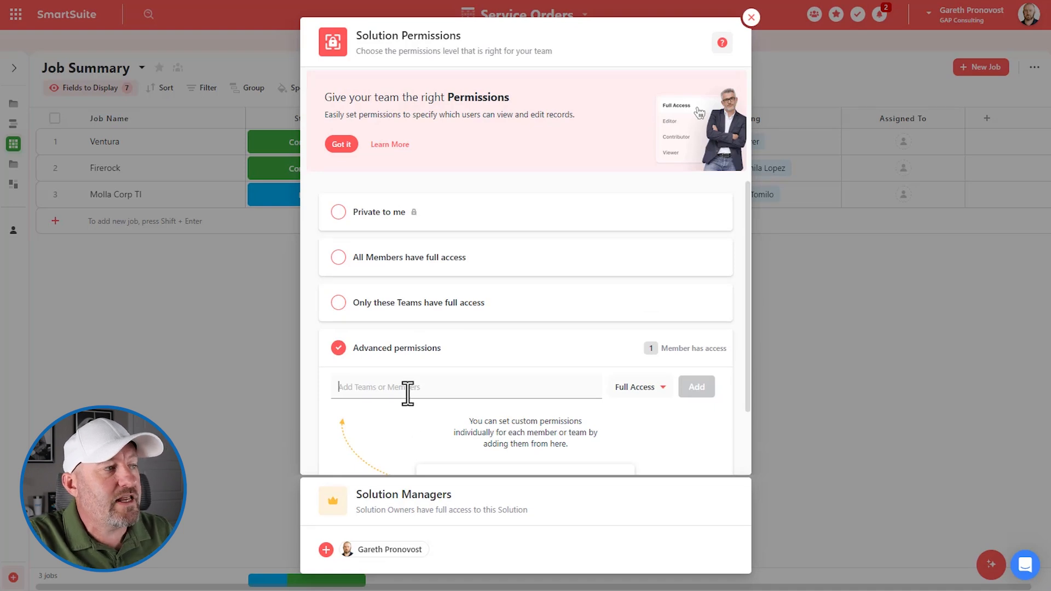
click(407, 391)
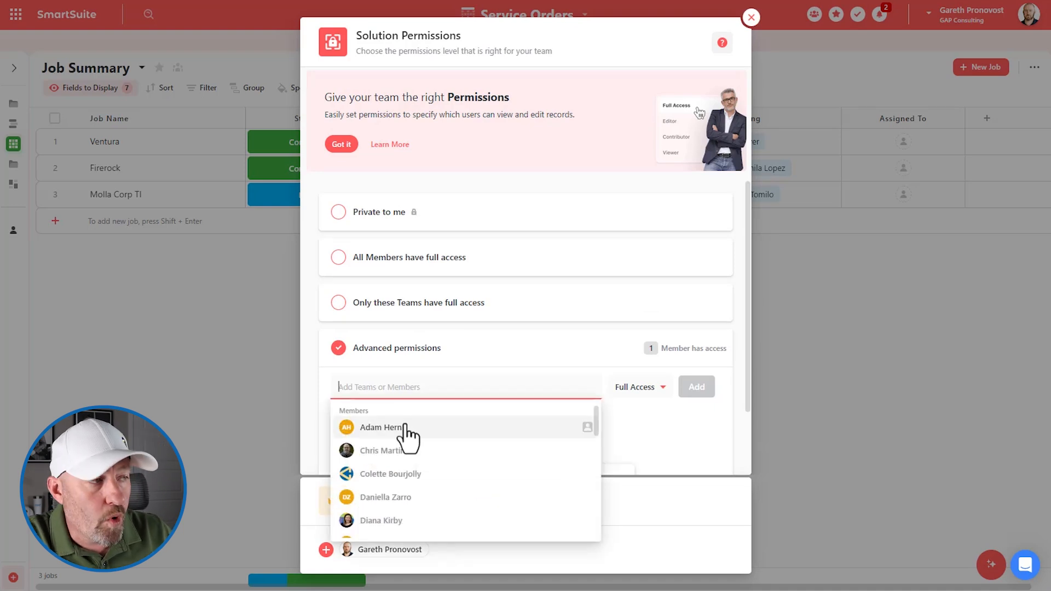
text(test)
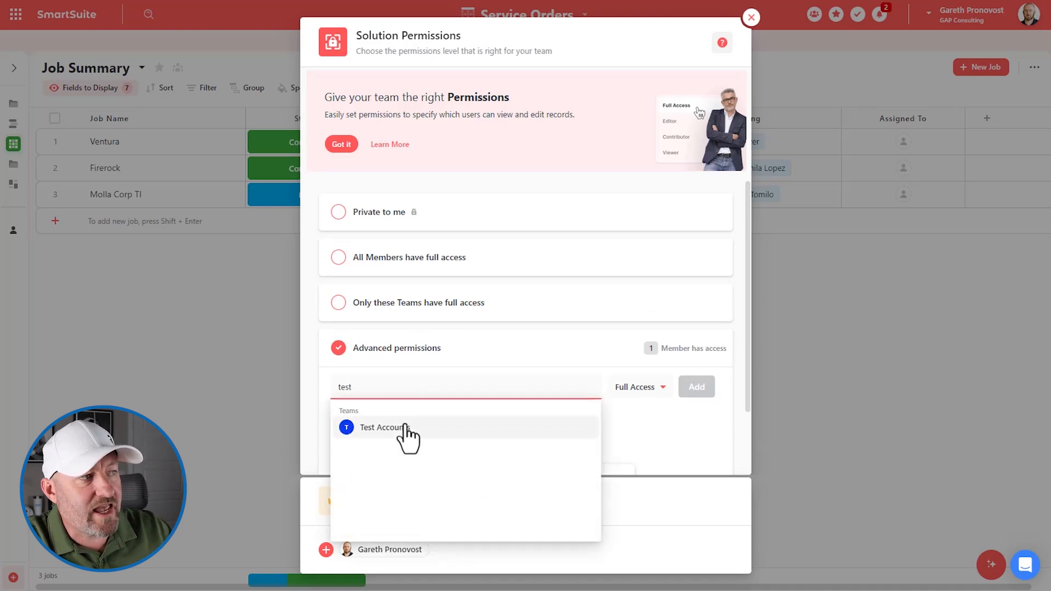
click(408, 433)
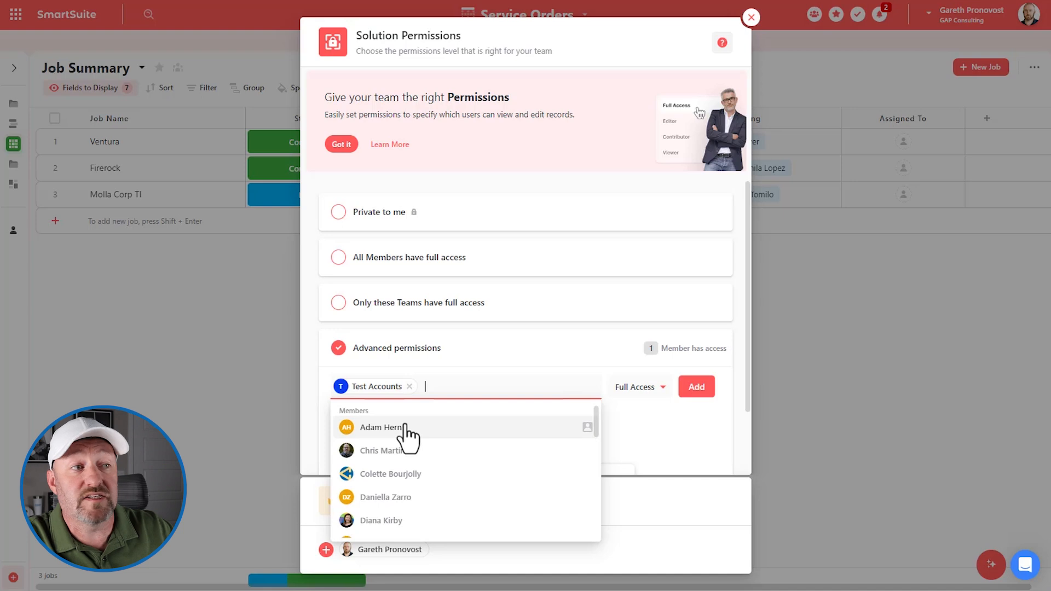
Add the Test Accounts team to the advanced permissions with the Assignee role and close the solution permissions.
click(640, 396)
click(639, 389)
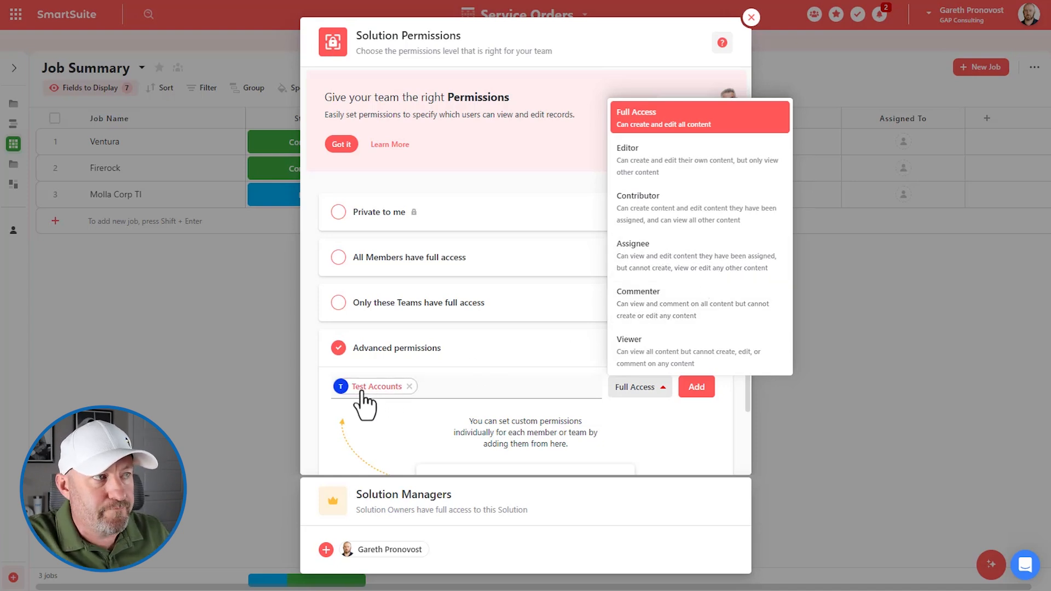
click(661, 279)
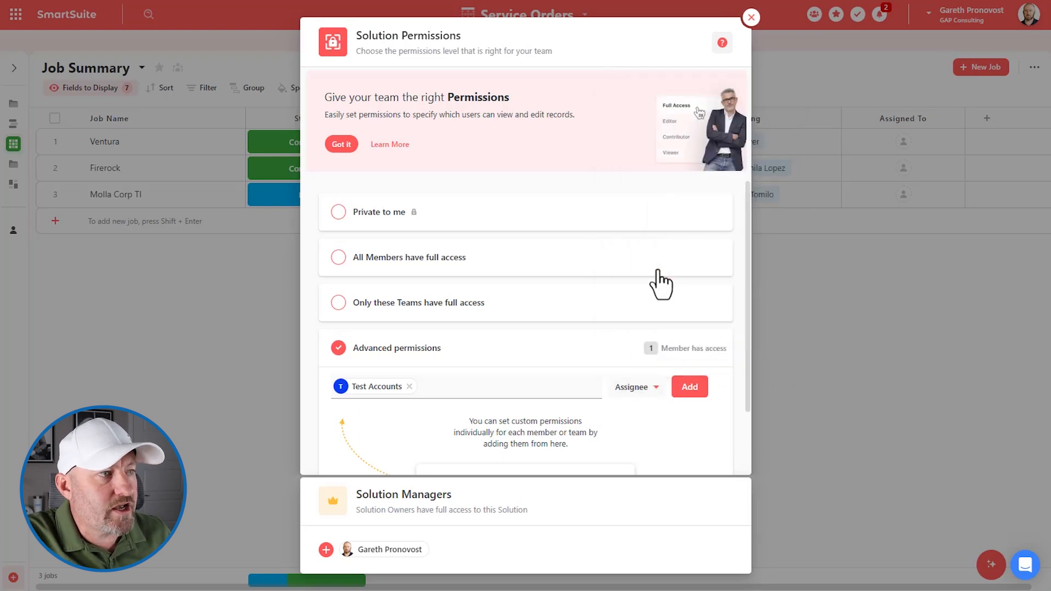
click(691, 389)
scroll(538, 418, down, 1)
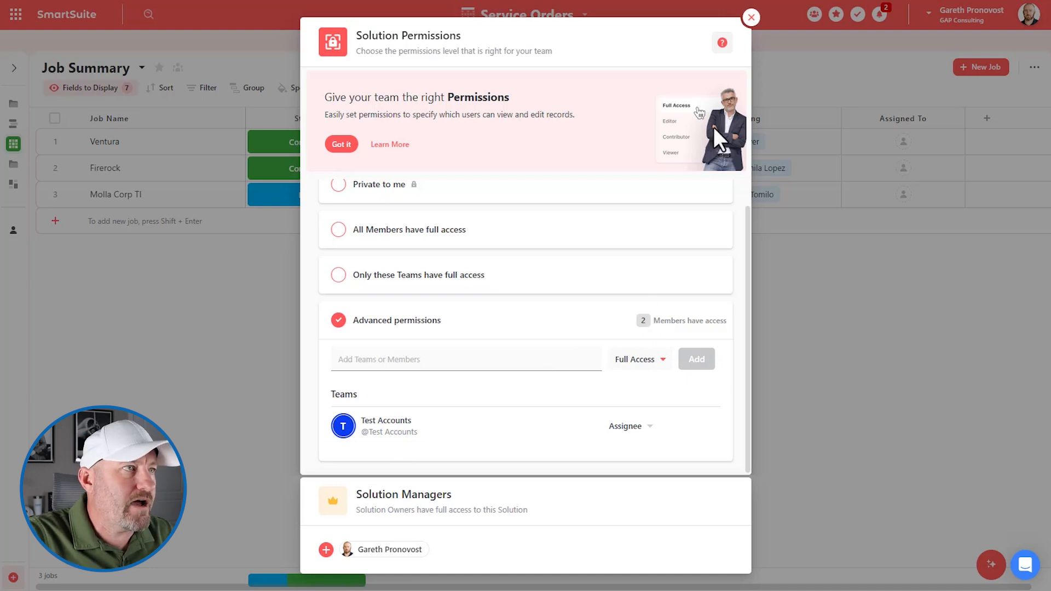
click(751, 17)
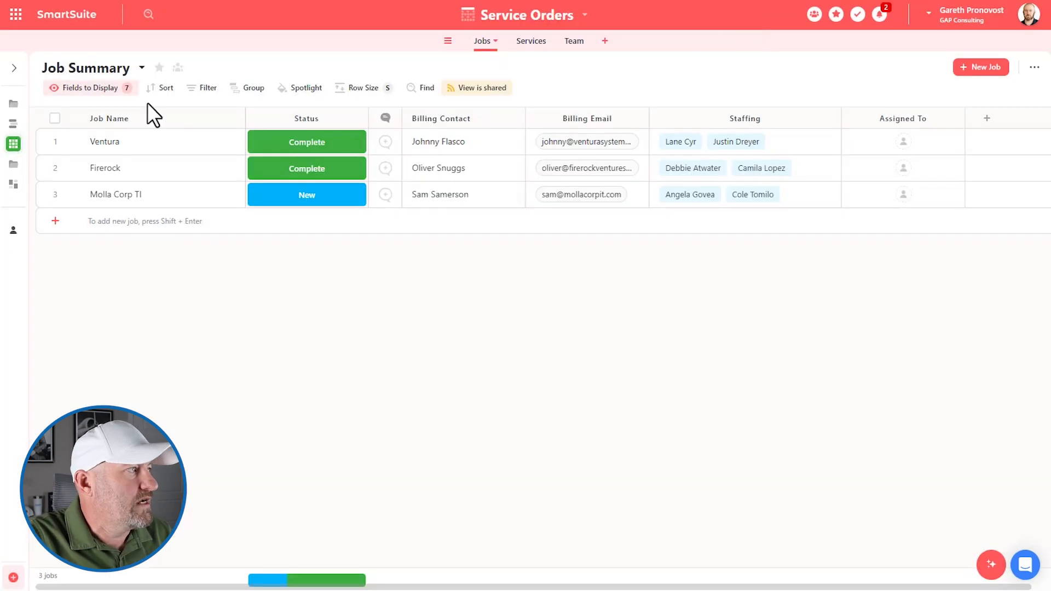
Open the Dashboard view and restrict the Dashboard folder's visibility to Selected Members with the Test Accounts team, saving the folder settings.
mouse_move(12, 186)
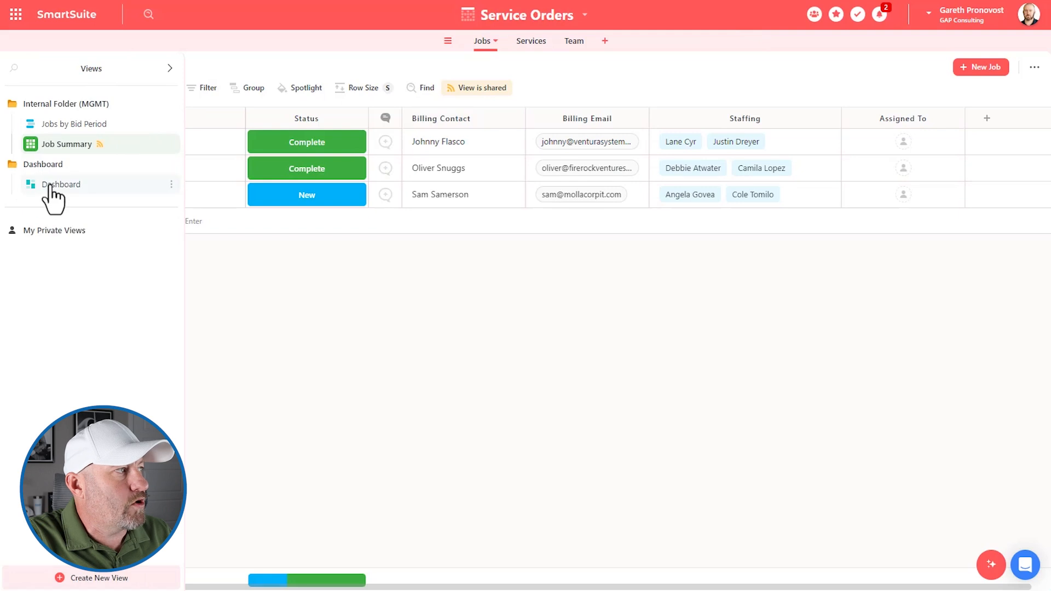
click(97, 185)
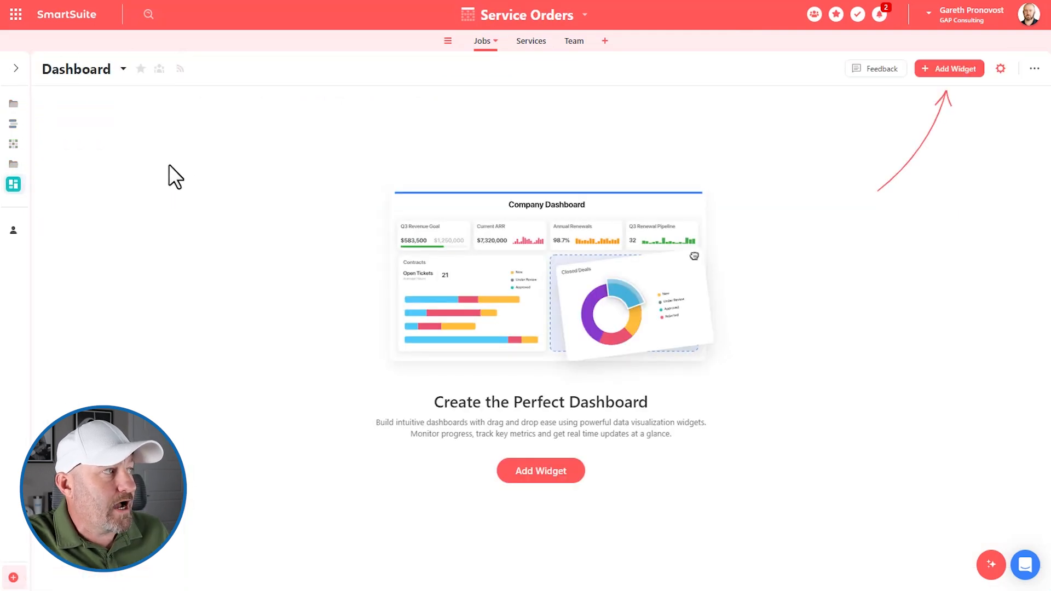
mouse_move(17, 186)
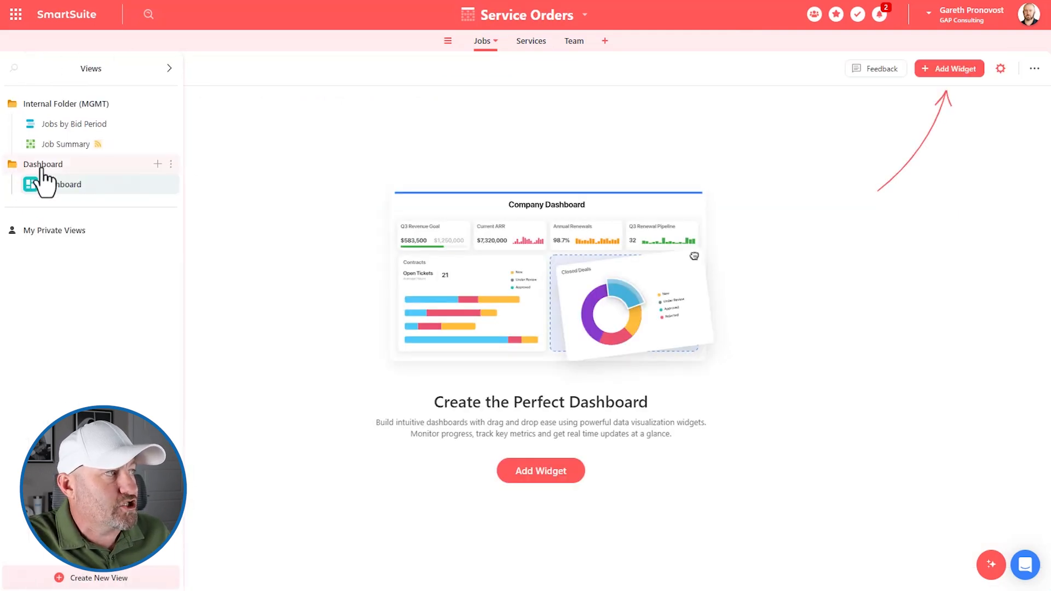
click(171, 165)
click(165, 255)
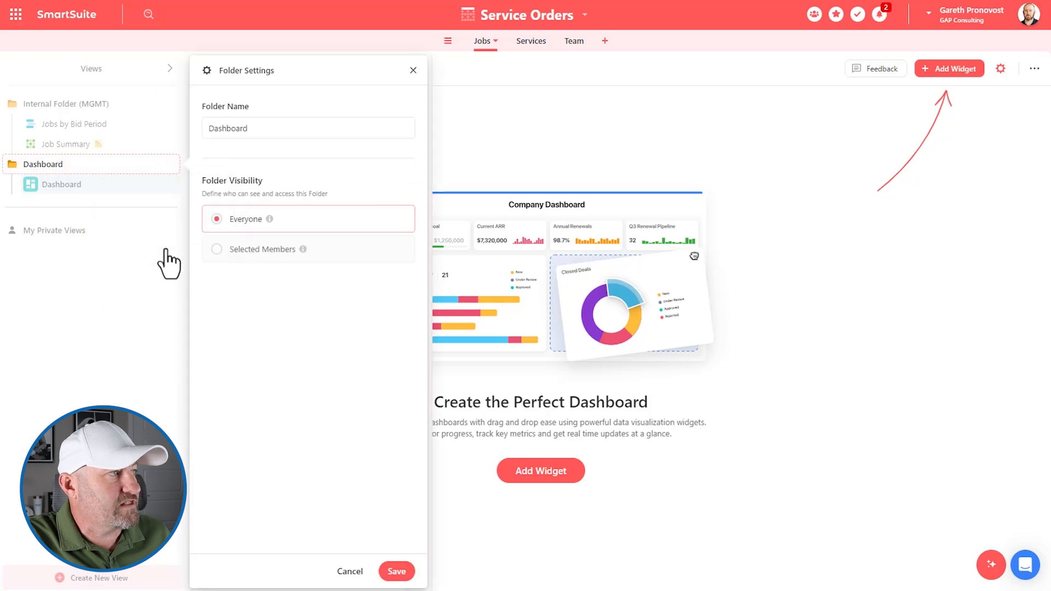
click(255, 250)
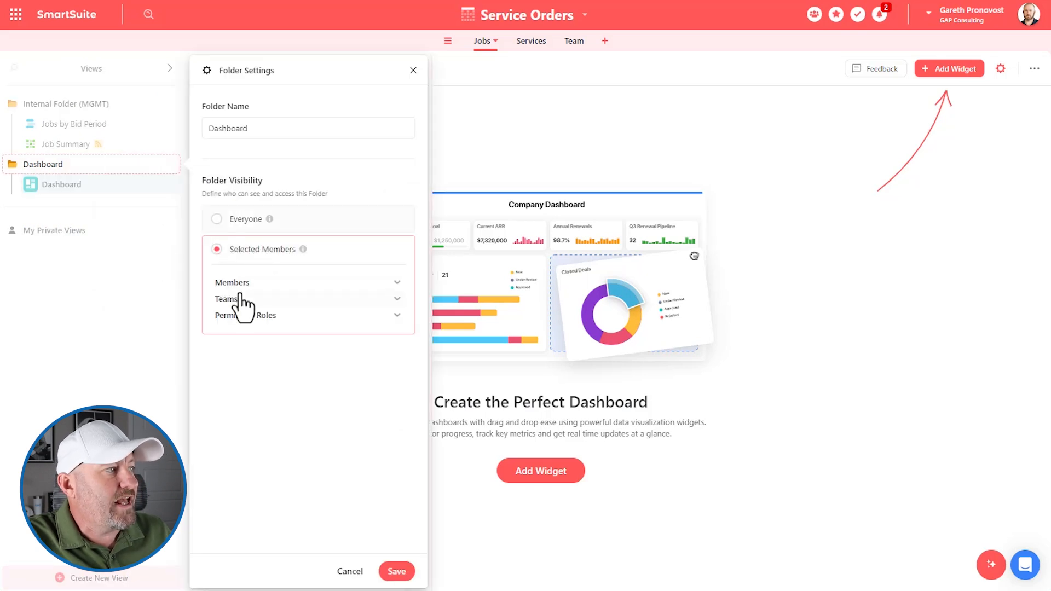
click(234, 300)
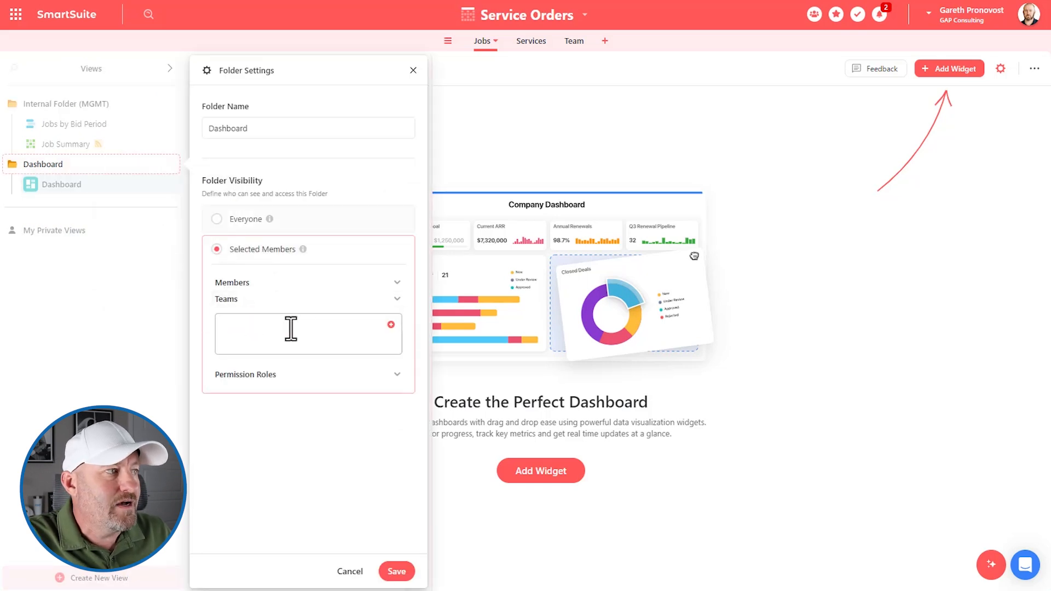
click(391, 325)
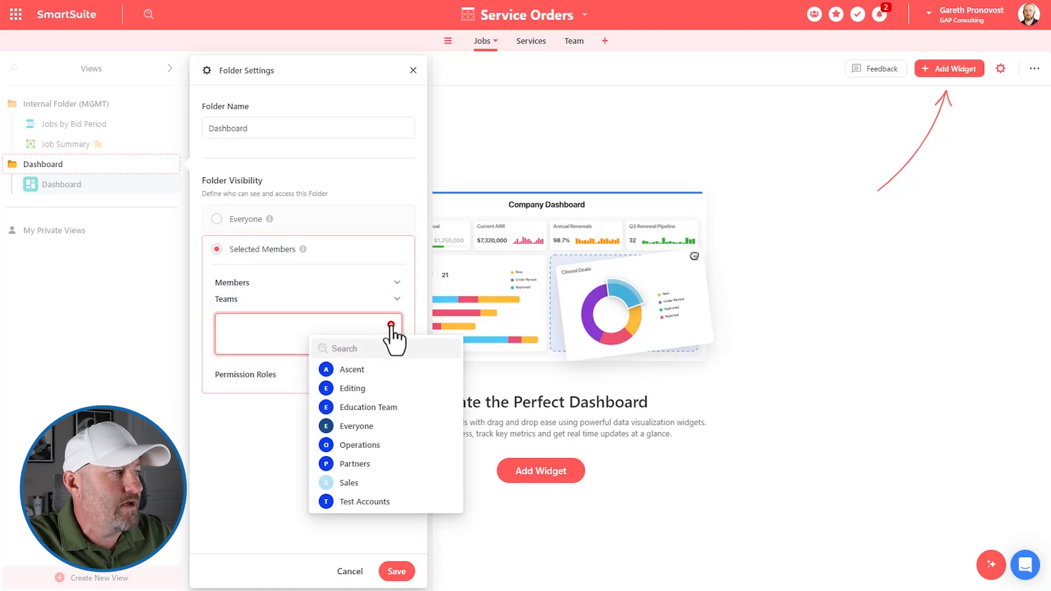
click(376, 501)
click(397, 574)
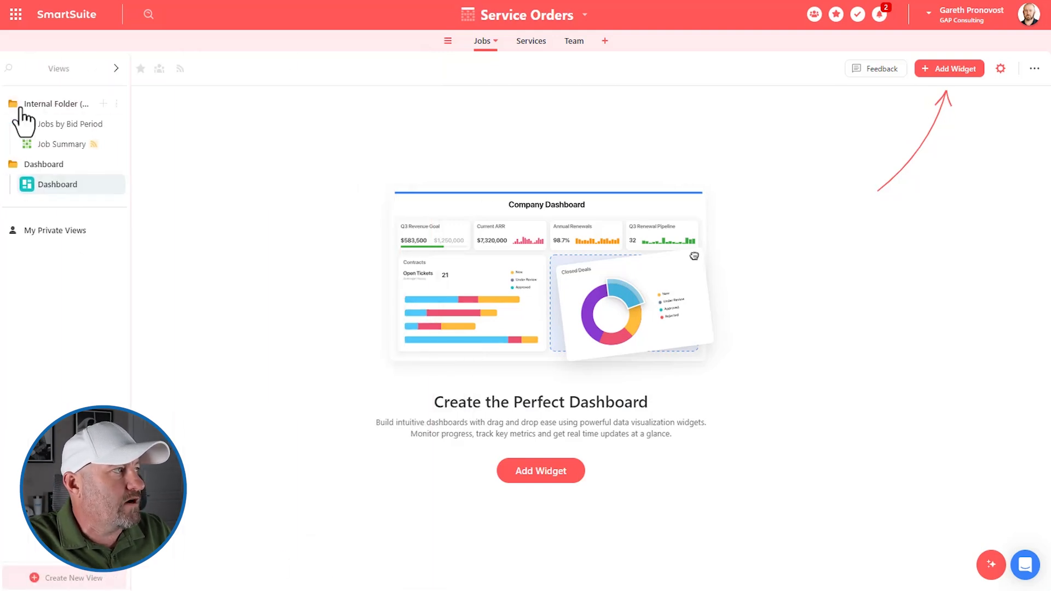
Restrict the Internal Folder (MGMT) visibility to Selected Members with only your own account as member, and save the folder settings.
click(171, 104)
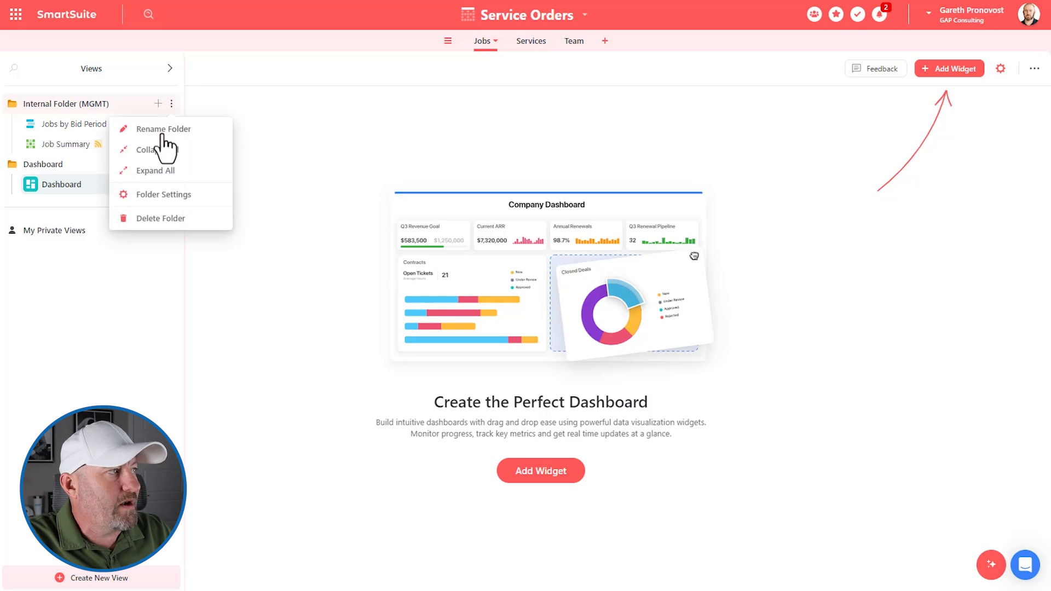
click(167, 195)
click(259, 251)
click(241, 285)
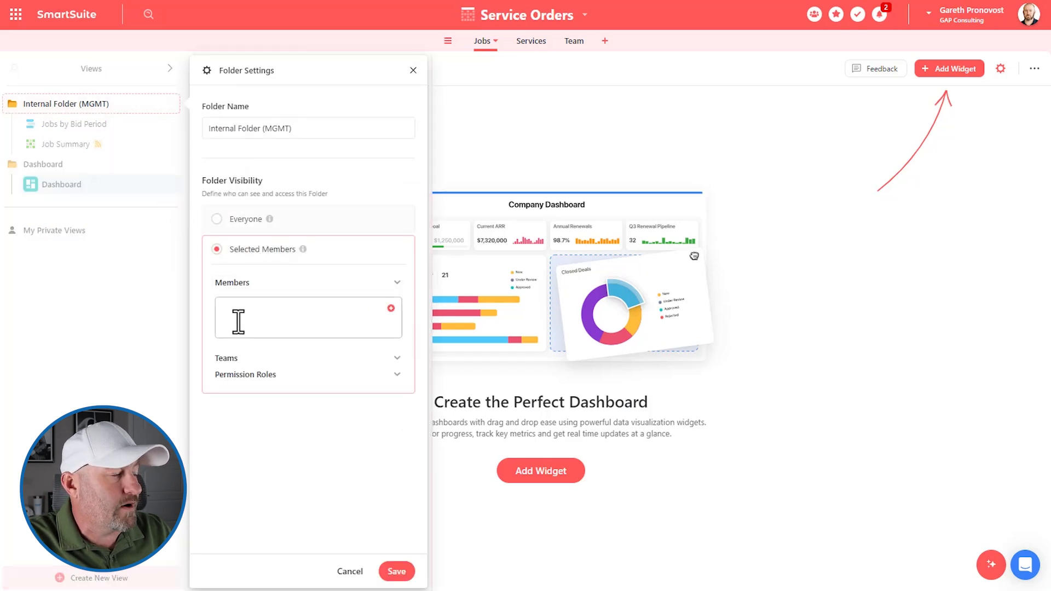
click(391, 308)
text(ga)
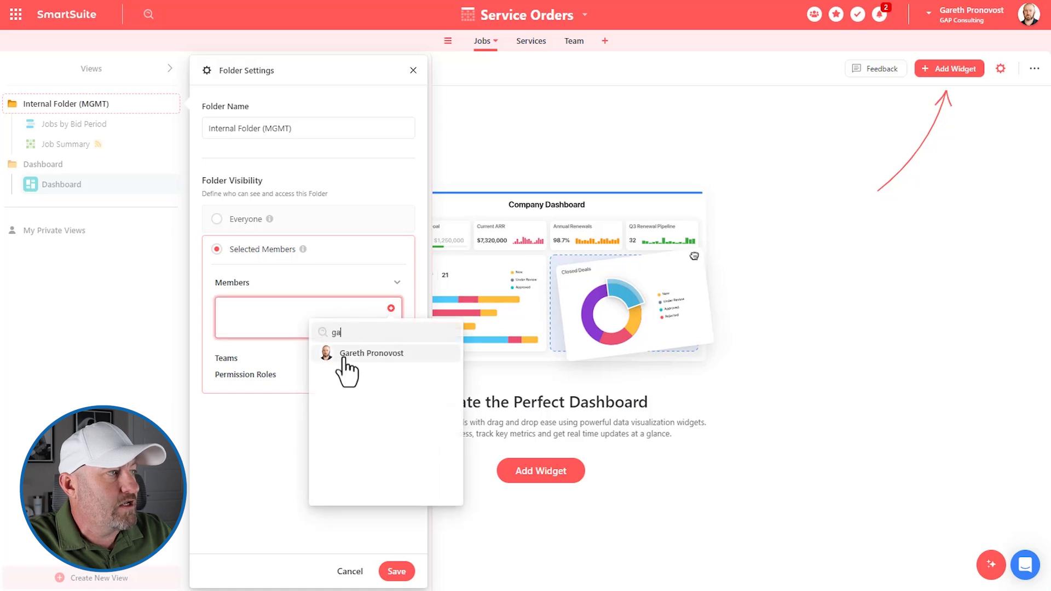
click(345, 355)
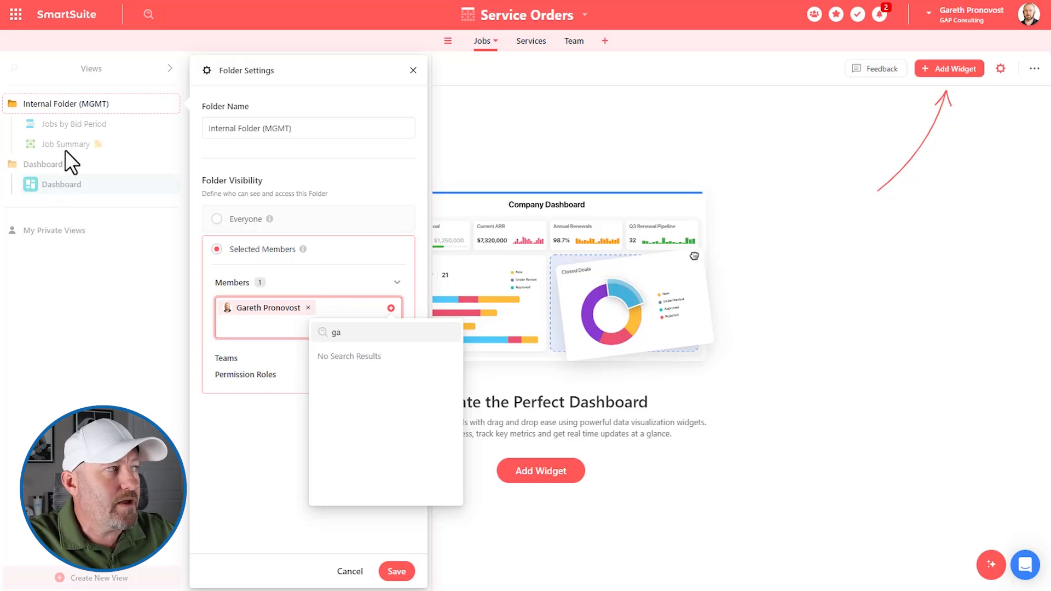
click(271, 439)
click(395, 572)
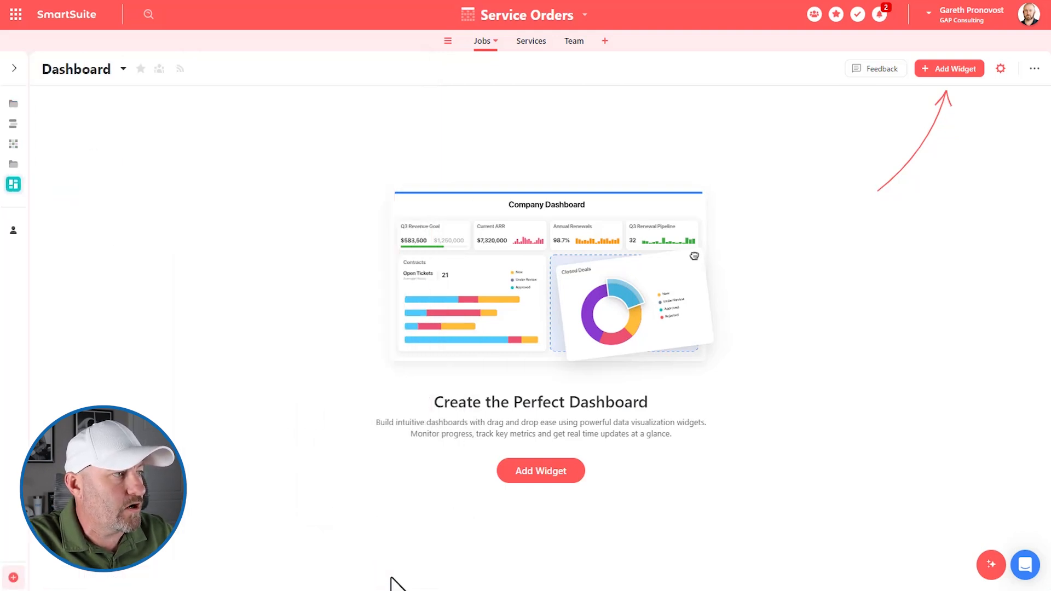
Add a Summary Card widget to the dashboard with Jobs as its source and the count of Job Name as its metric.
click(541, 472)
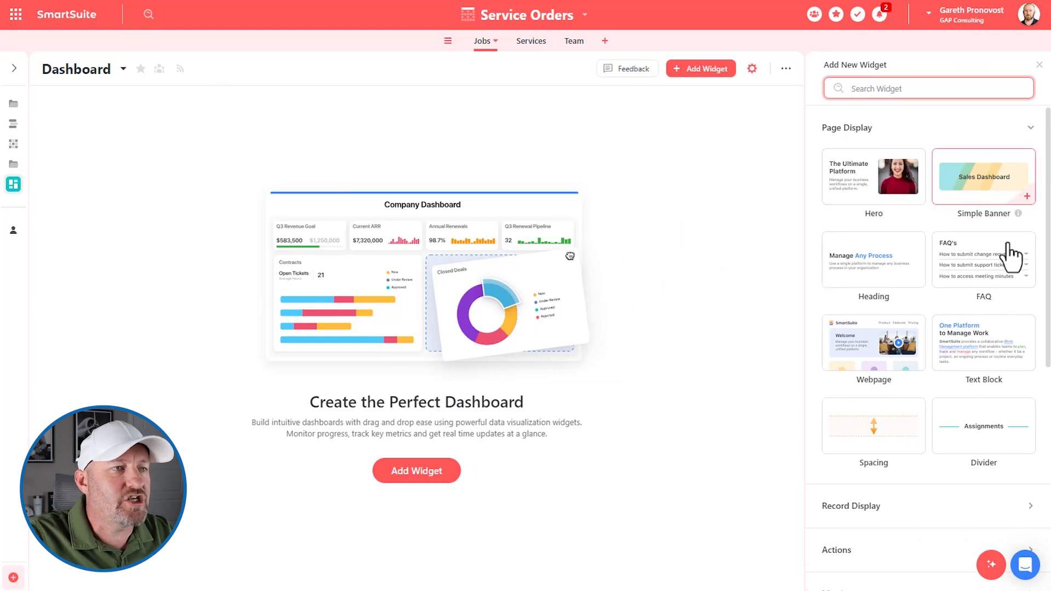
text(summar)
click(898, 176)
click(852, 301)
click(833, 370)
click(864, 386)
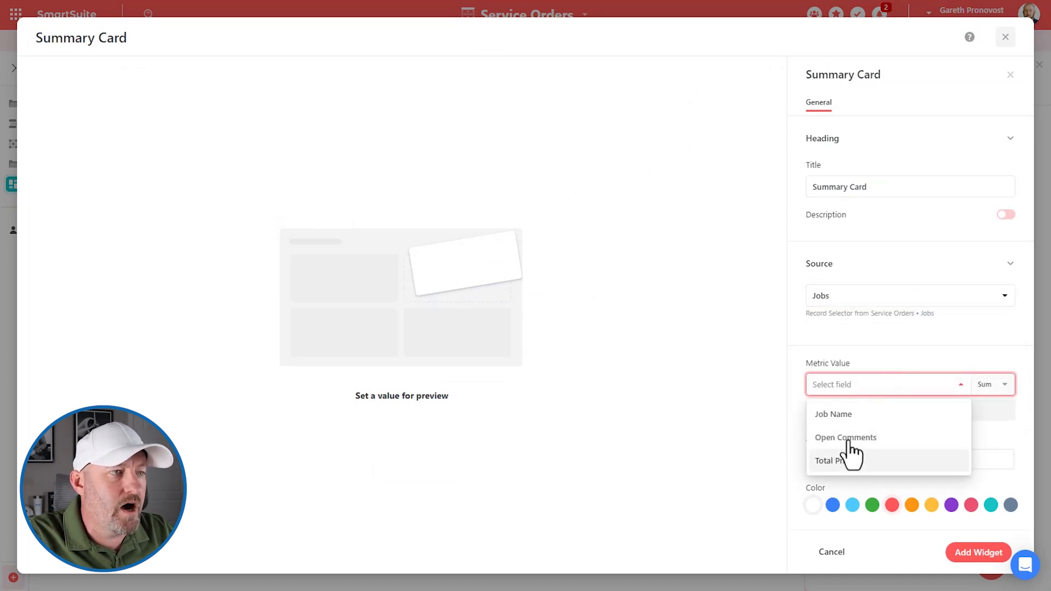
click(838, 415)
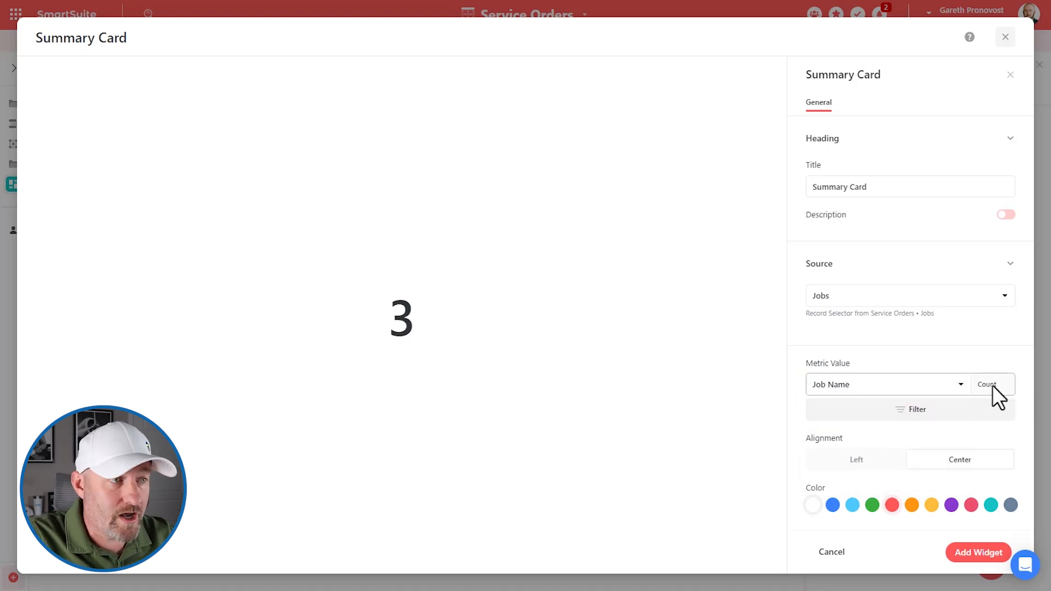
click(979, 554)
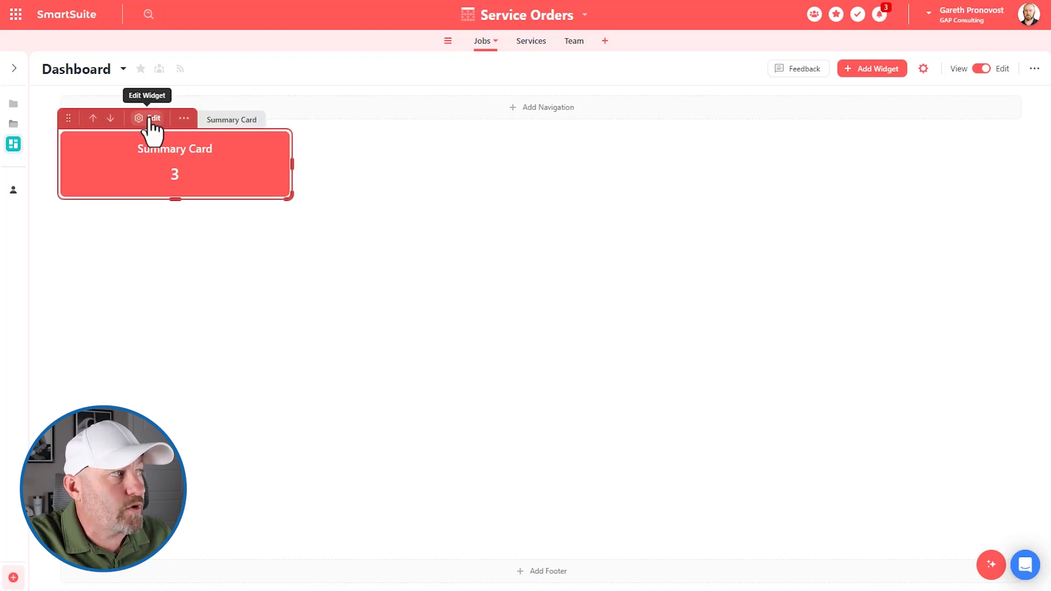
Filter the Summary Card to jobs where Assigned To has any of Current User, and save the widget changes.
click(148, 118)
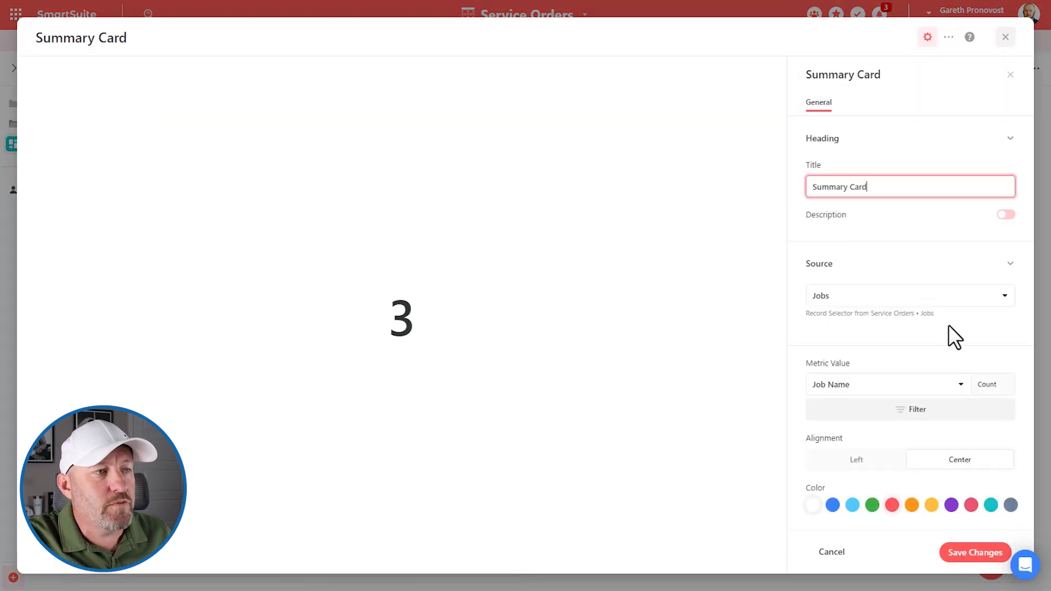
click(919, 412)
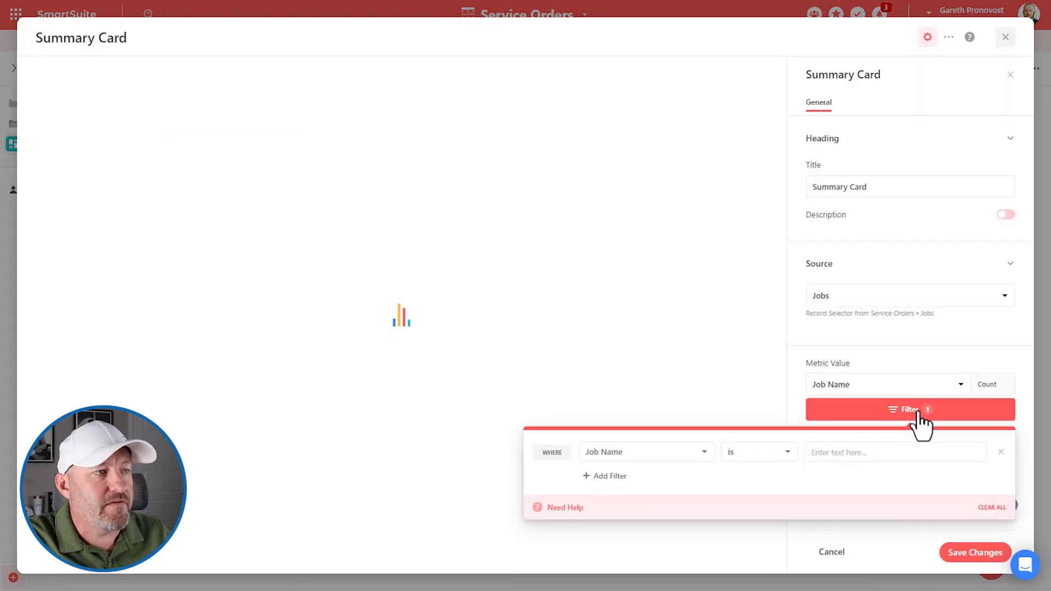
click(665, 453)
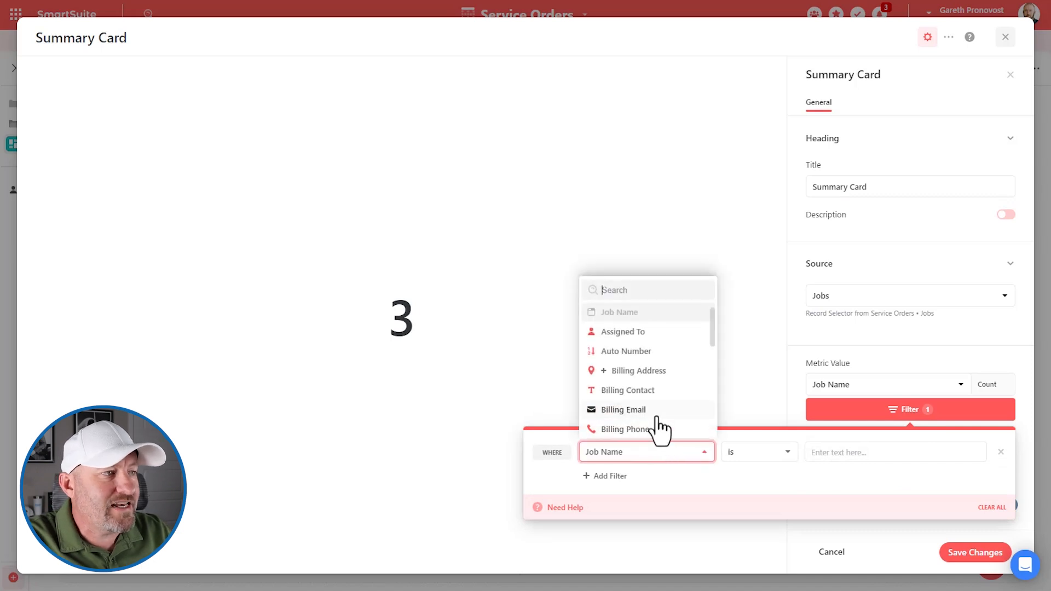
text(ass)
click(634, 313)
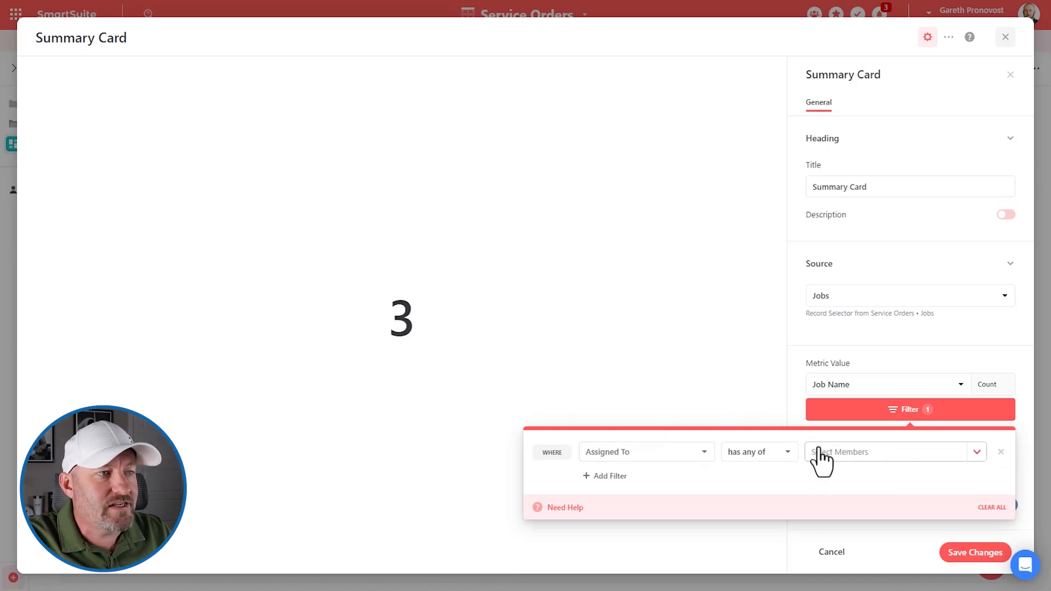
click(761, 453)
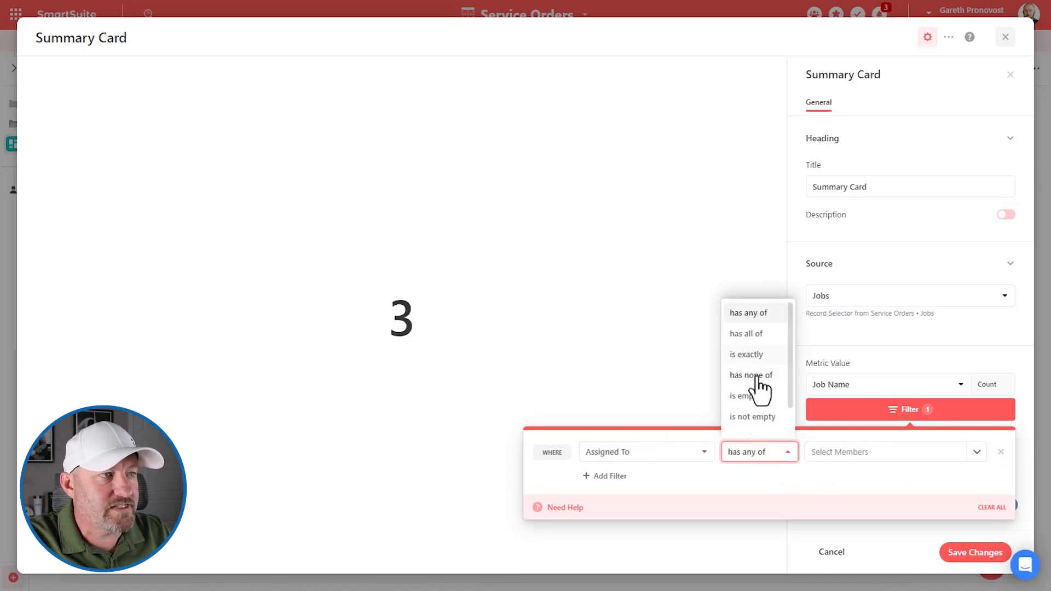
click(844, 456)
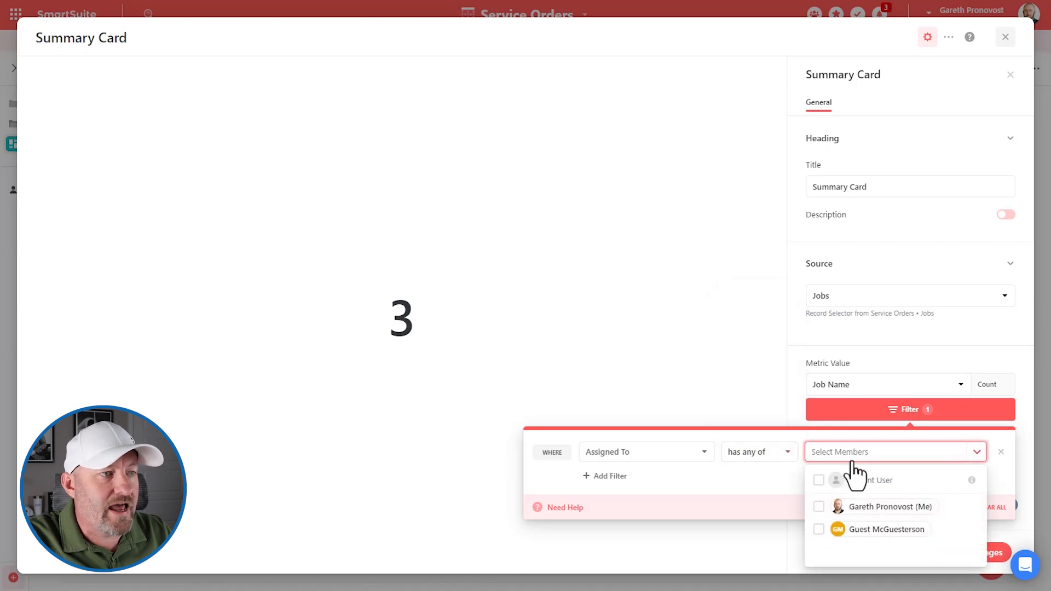
click(862, 482)
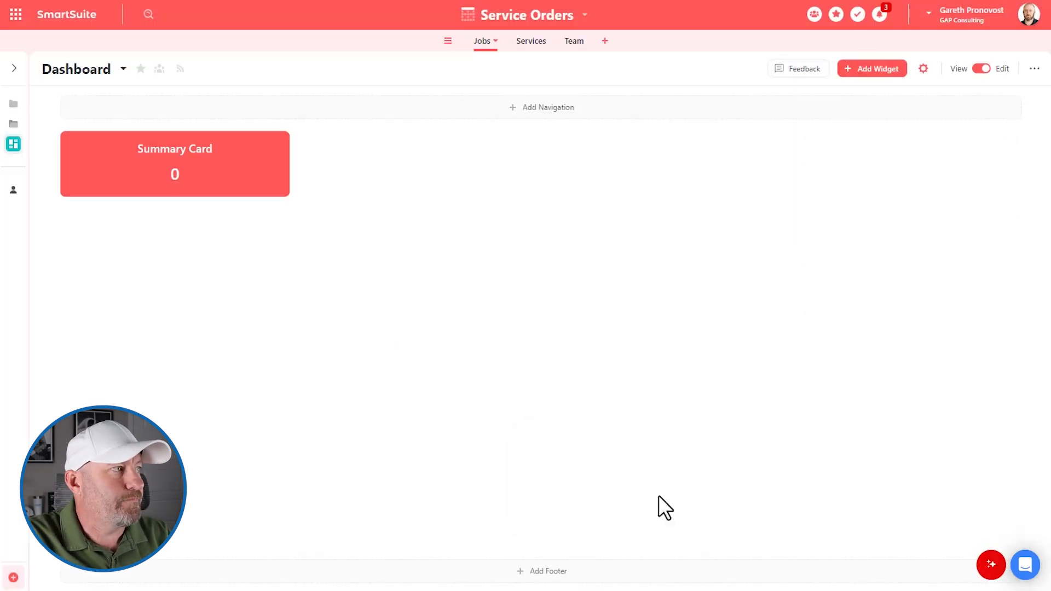
Add a Record Selector widget with Jobs as its source, and place it beside the Summary Card at the same width.
mouse_move(189, 132)
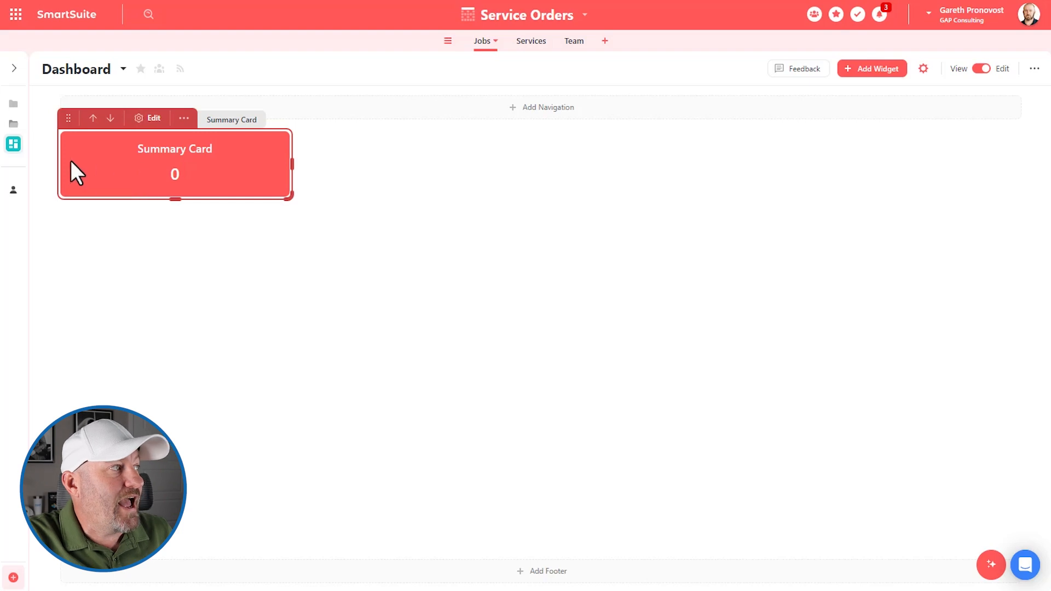
mouse_move(28, 143)
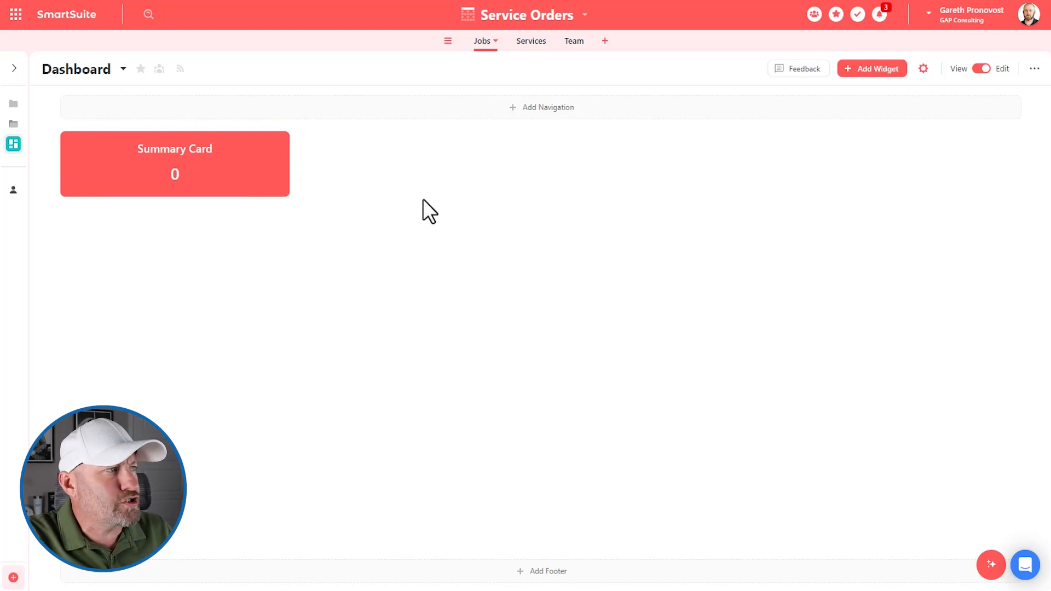
click(879, 71)
click(971, 89)
text(rec)
click(873, 199)
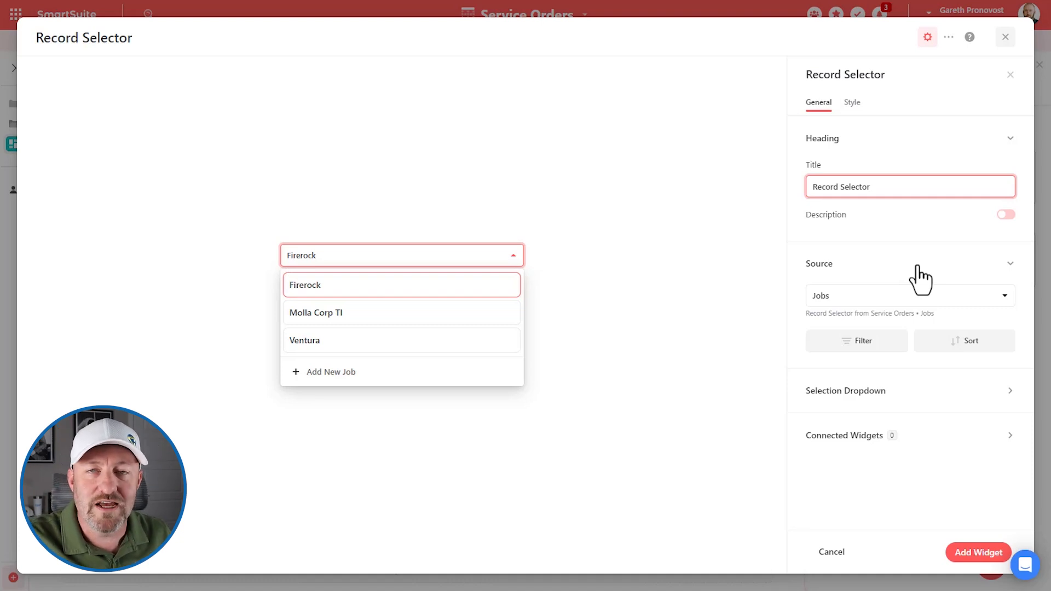
click(967, 552)
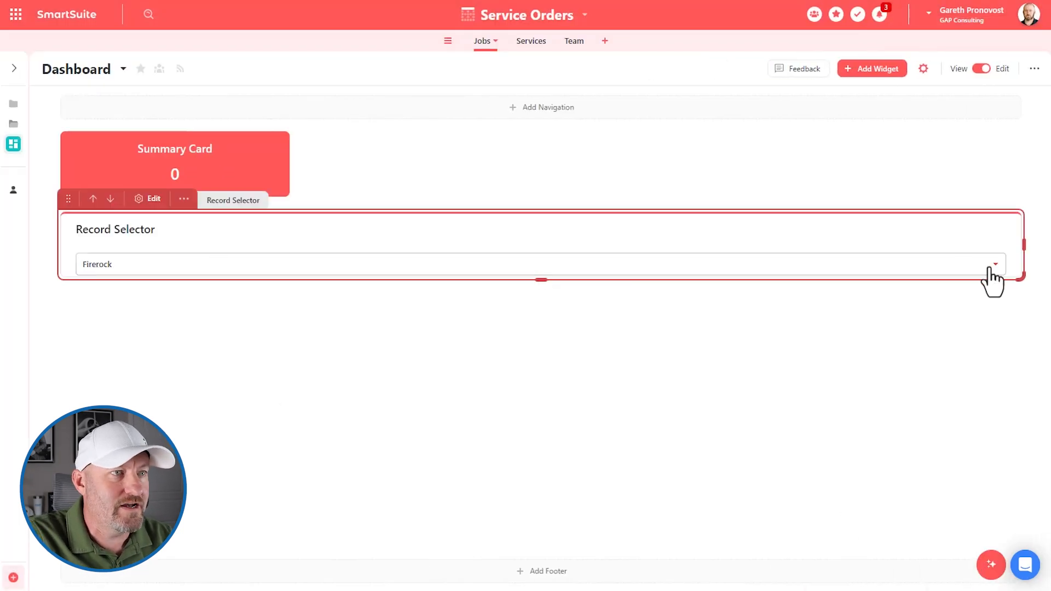
drag(824, 245, 290, 236)
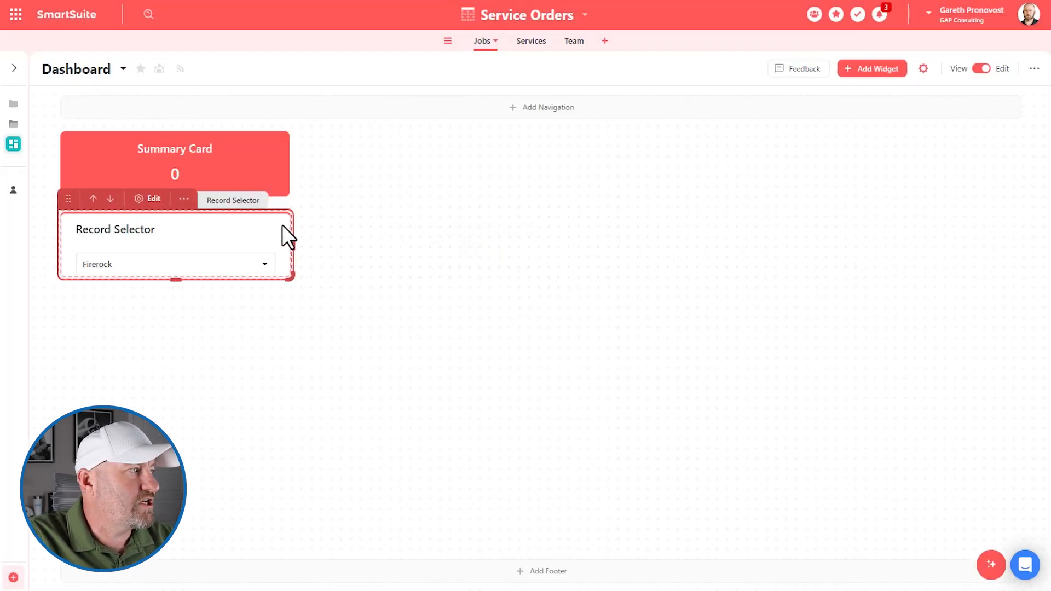
drag(67, 200, 323, 145)
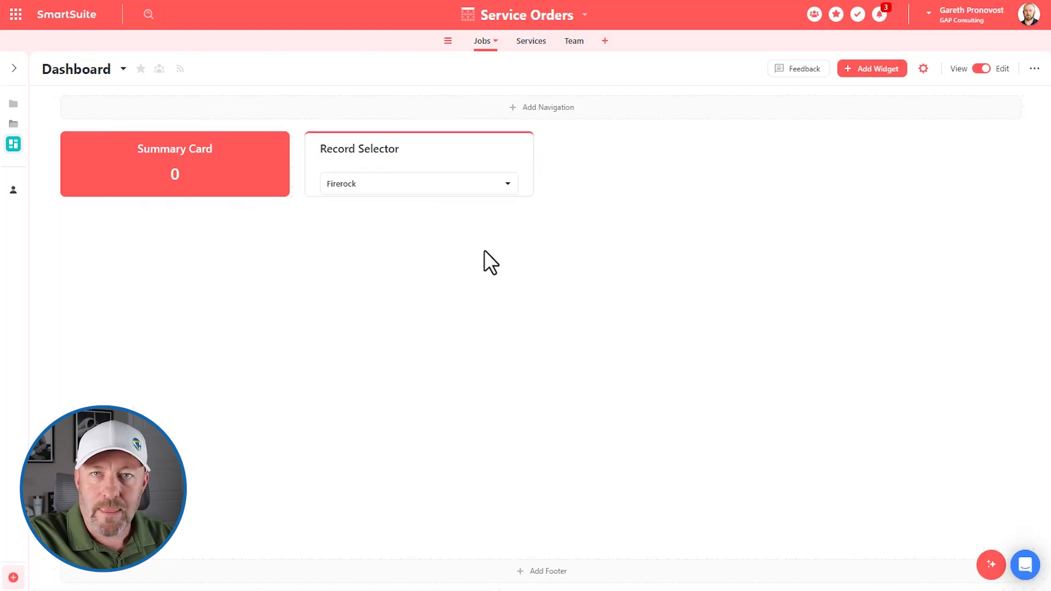
Start a Record Details widget and set the Record Selector widget as its source.
click(872, 68)
text(rec)
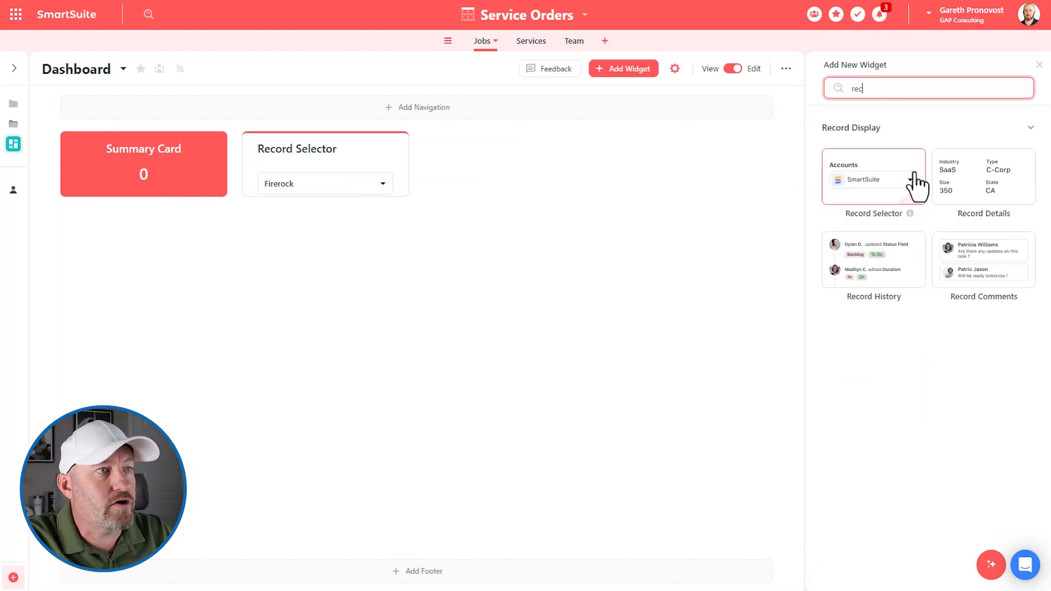
click(980, 192)
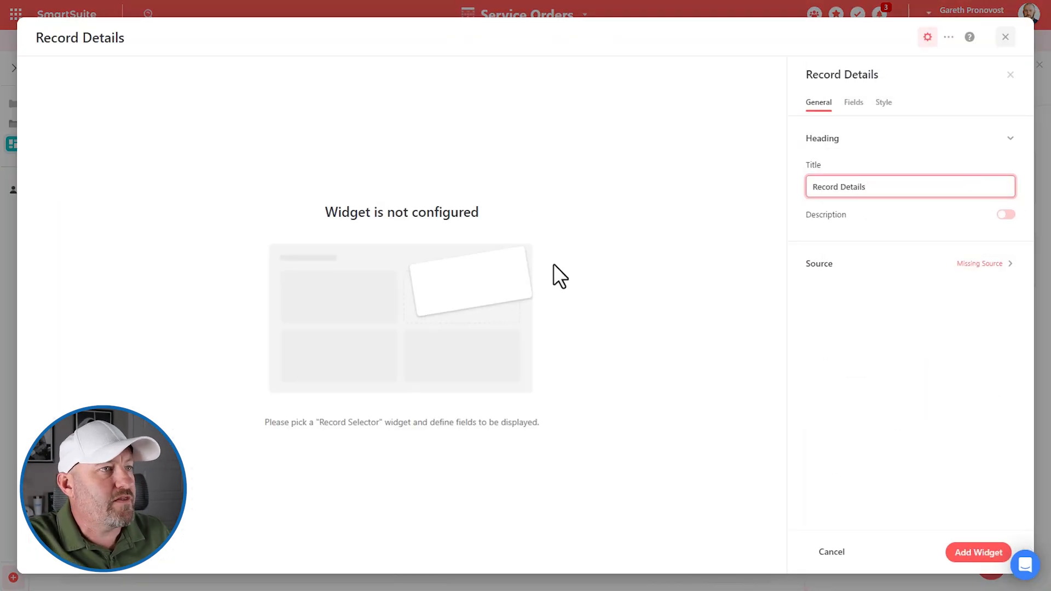
click(980, 267)
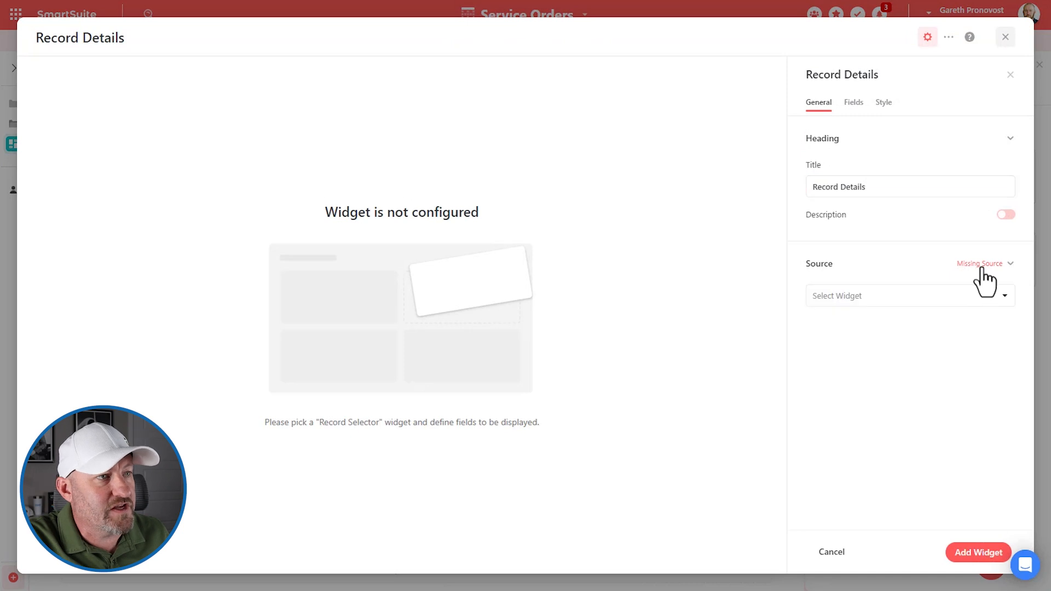
click(876, 298)
click(848, 329)
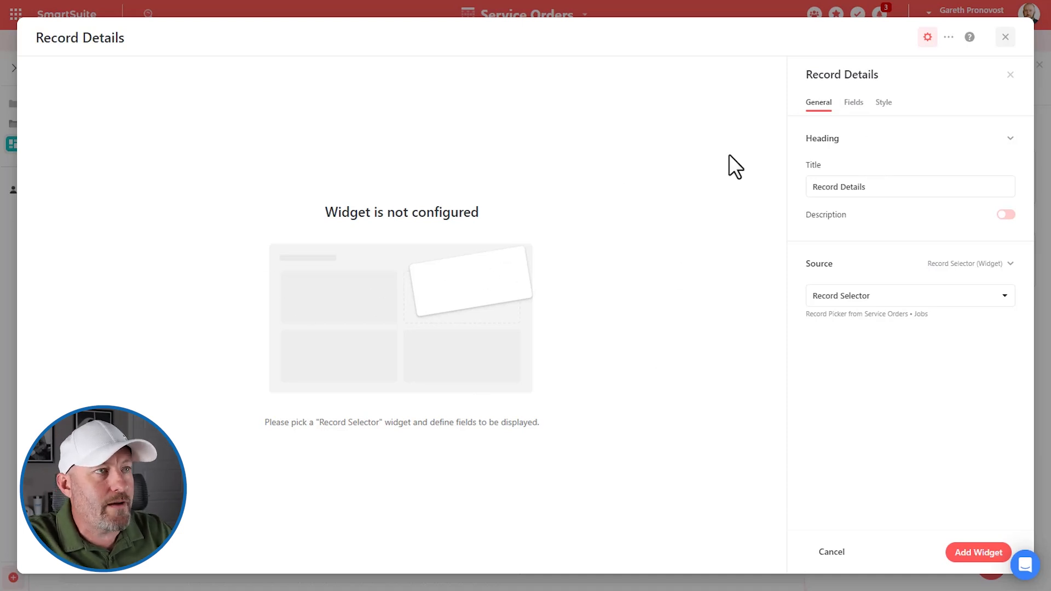
Include the Contact Email and Billing Email fields in the Record Details widget, each with field width 2.
click(853, 104)
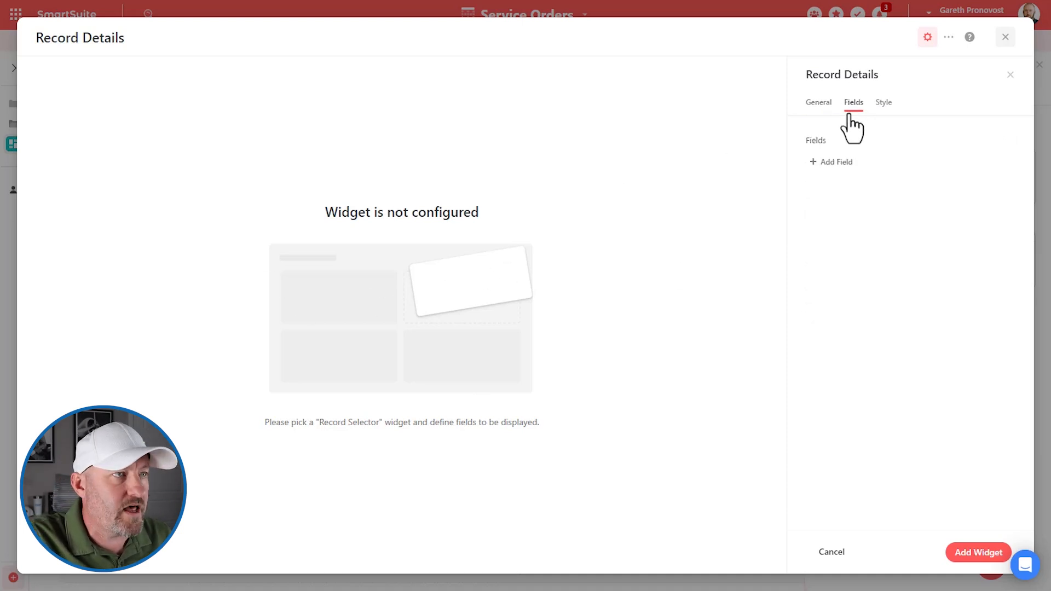
click(827, 162)
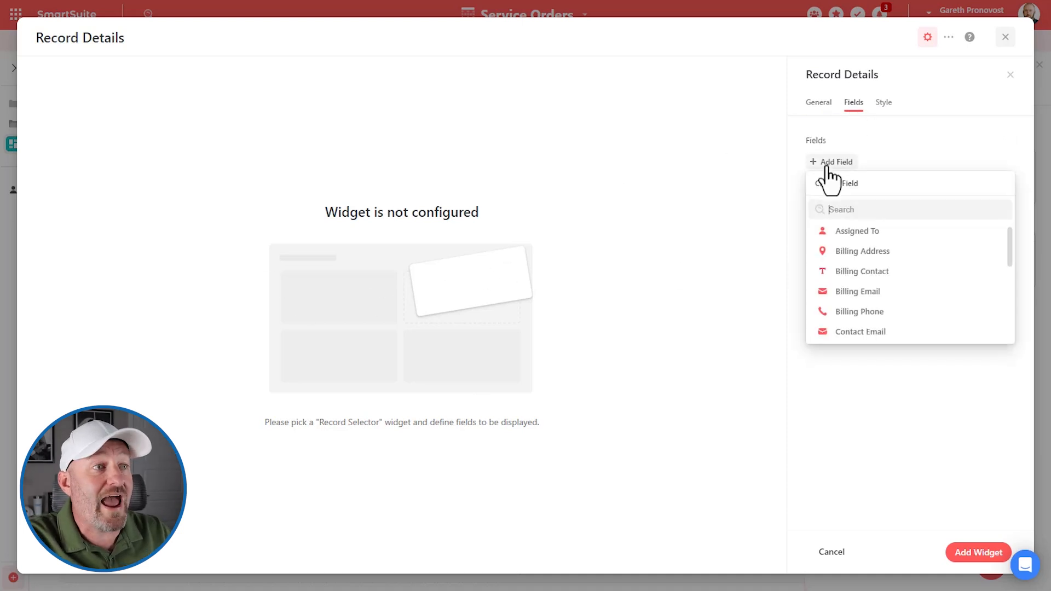
scroll(860, 285, down, 1)
click(857, 270)
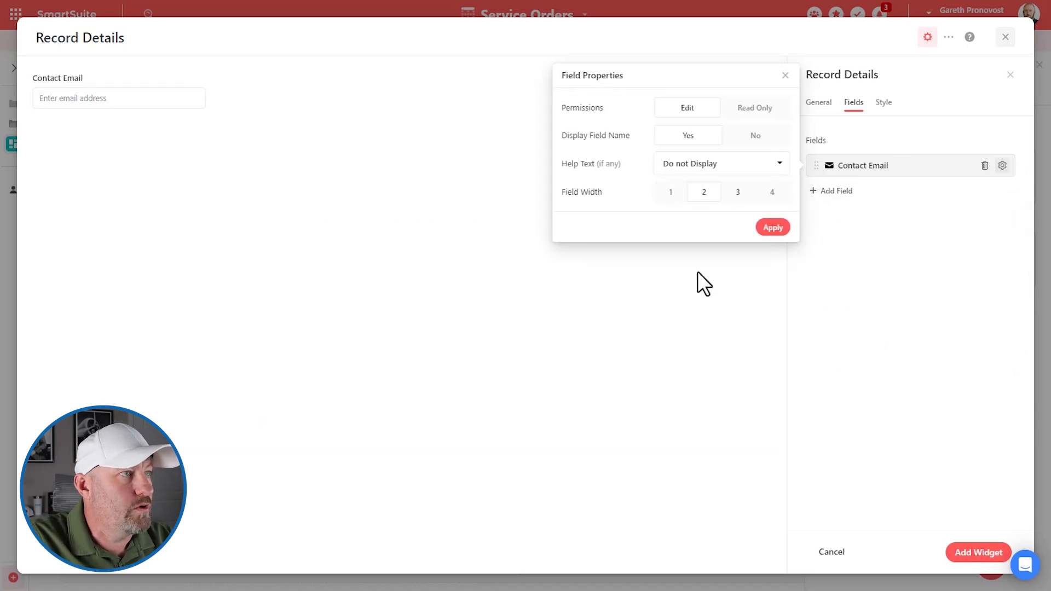
click(703, 198)
click(836, 203)
click(837, 204)
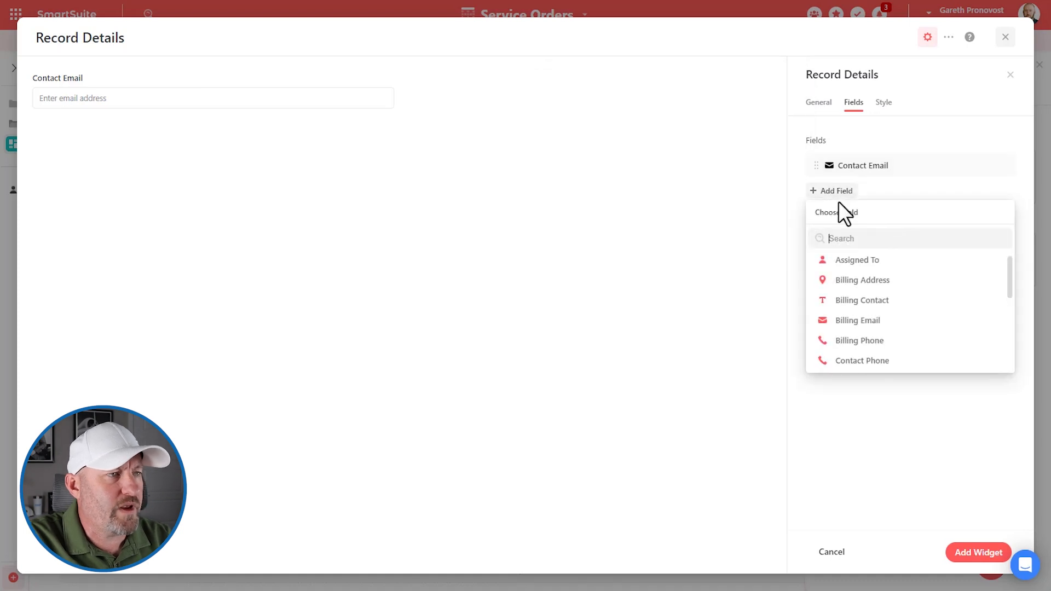
click(886, 323)
click(710, 219)
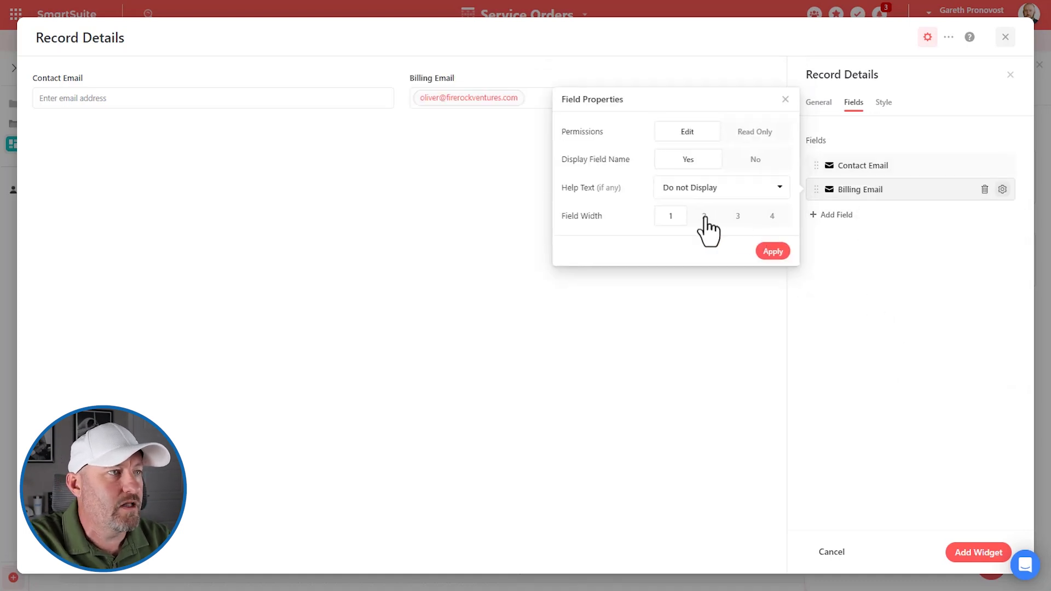
click(899, 303)
Include the Service Date field in the Record Details widget with field width 2, and apply its properties.
click(835, 215)
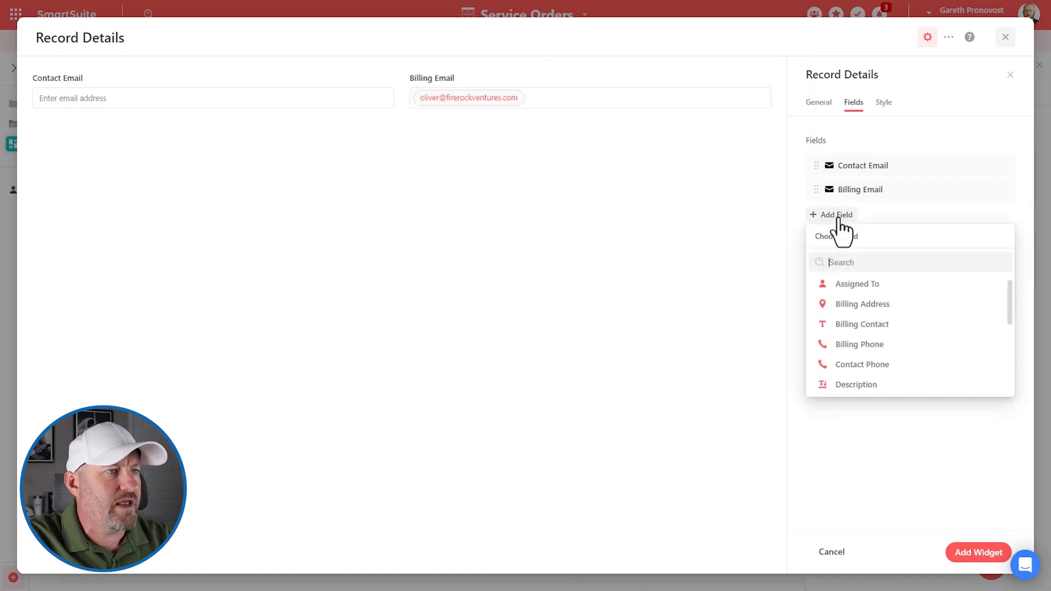
scroll(880, 329, down, 2)
scroll(878, 329, down, 3)
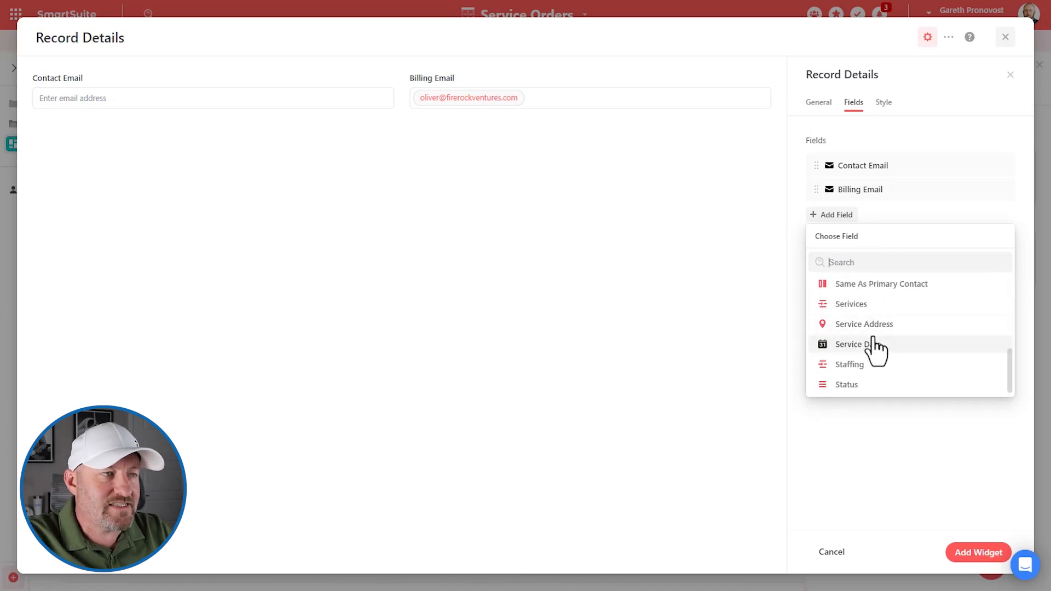
click(865, 345)
click(704, 240)
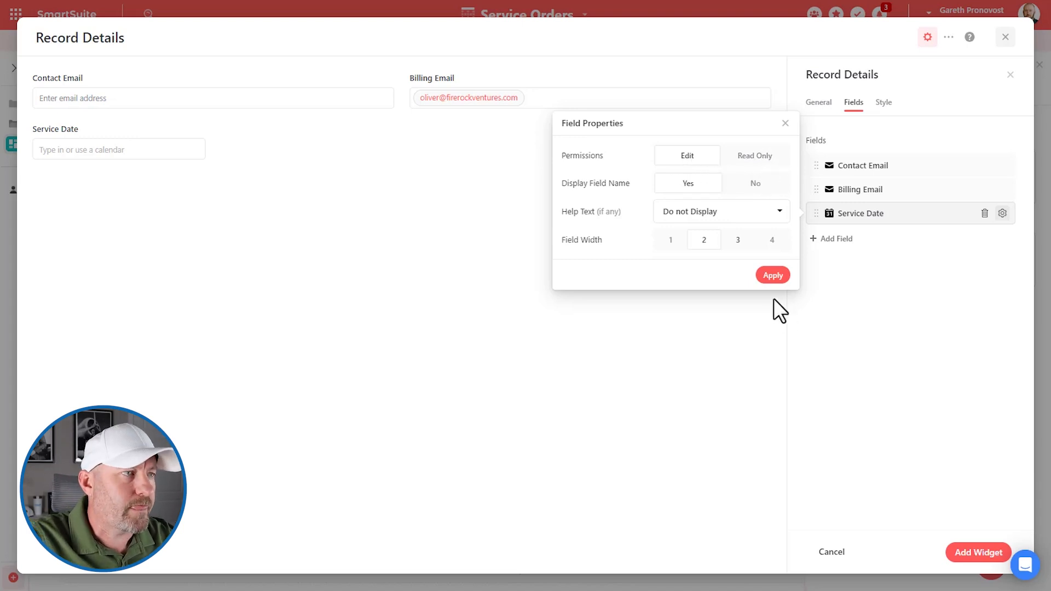
click(772, 276)
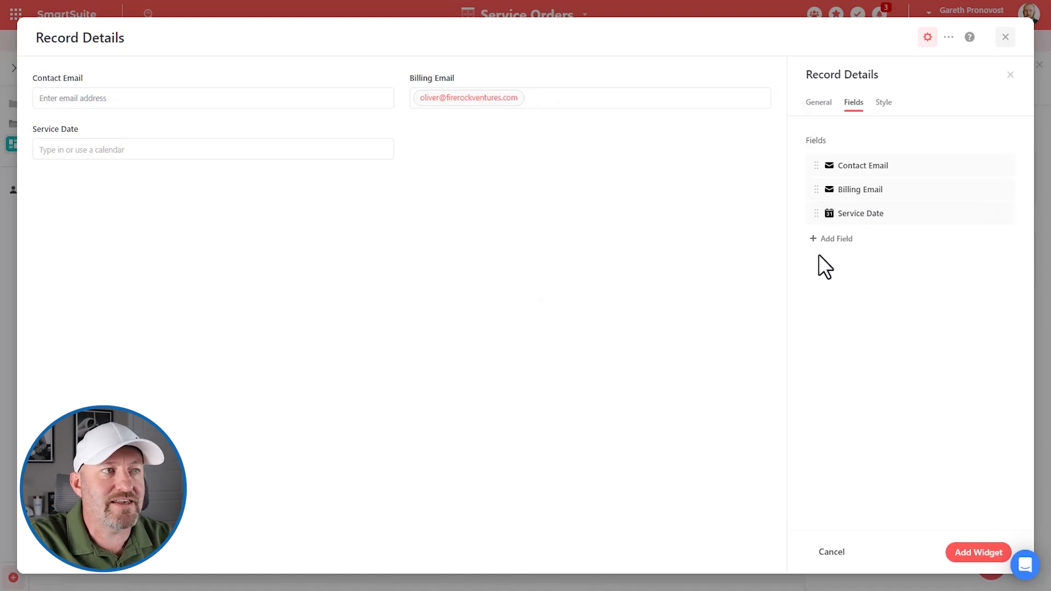
Include the Job Name field with field width 4 and make it the first field in the Record Details widget.
click(830, 241)
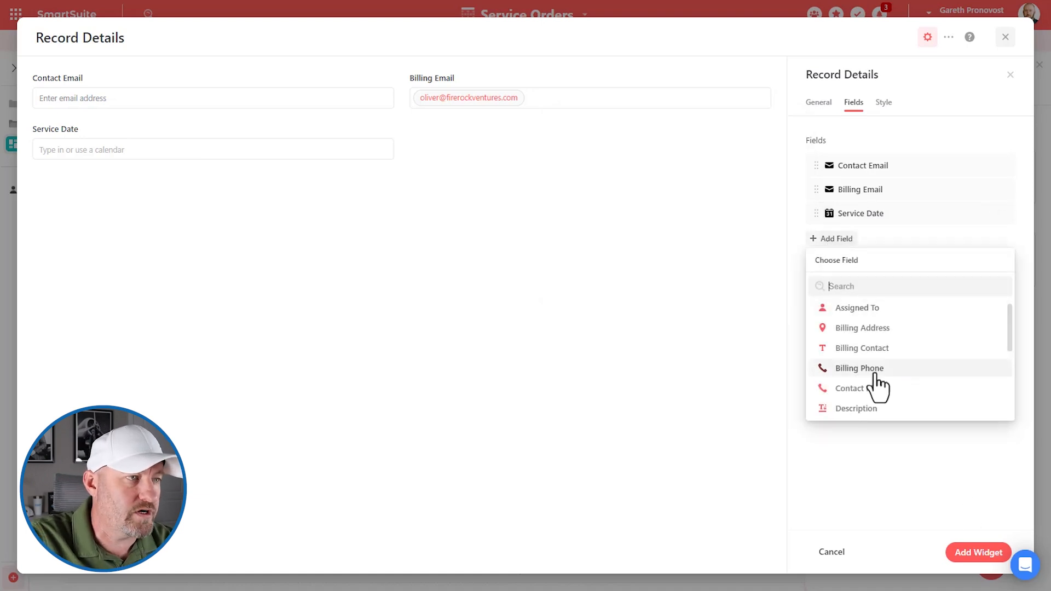
scroll(875, 383, down, 3)
click(881, 324)
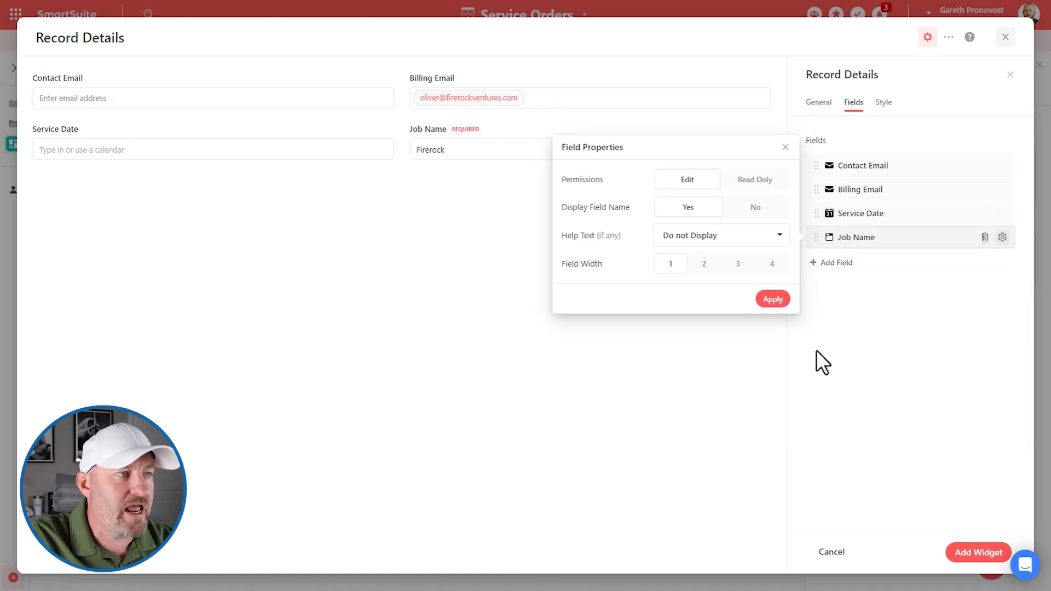
click(765, 264)
click(891, 334)
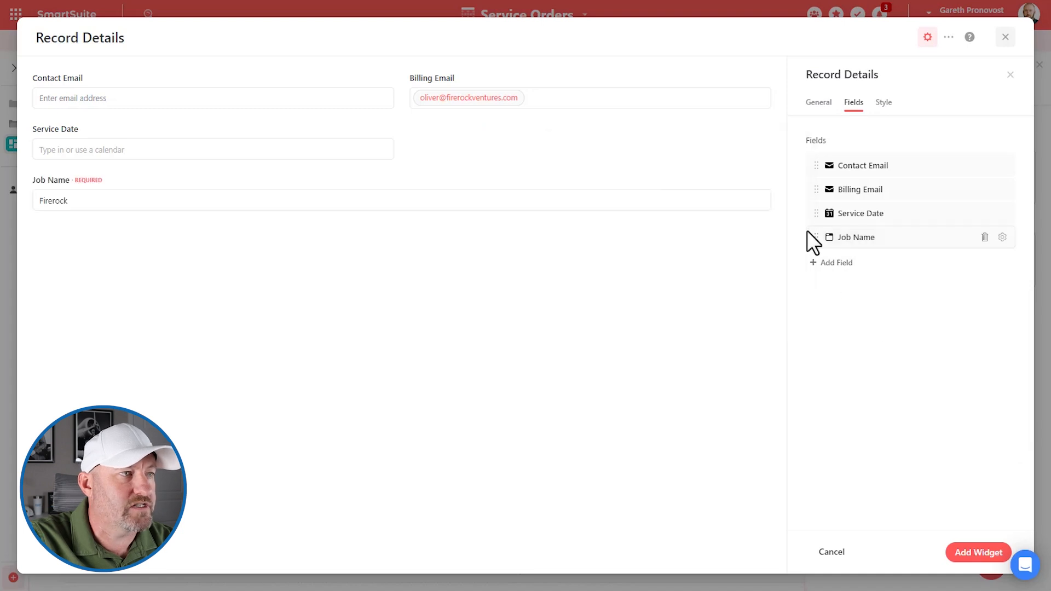
drag(813, 232, 816, 159)
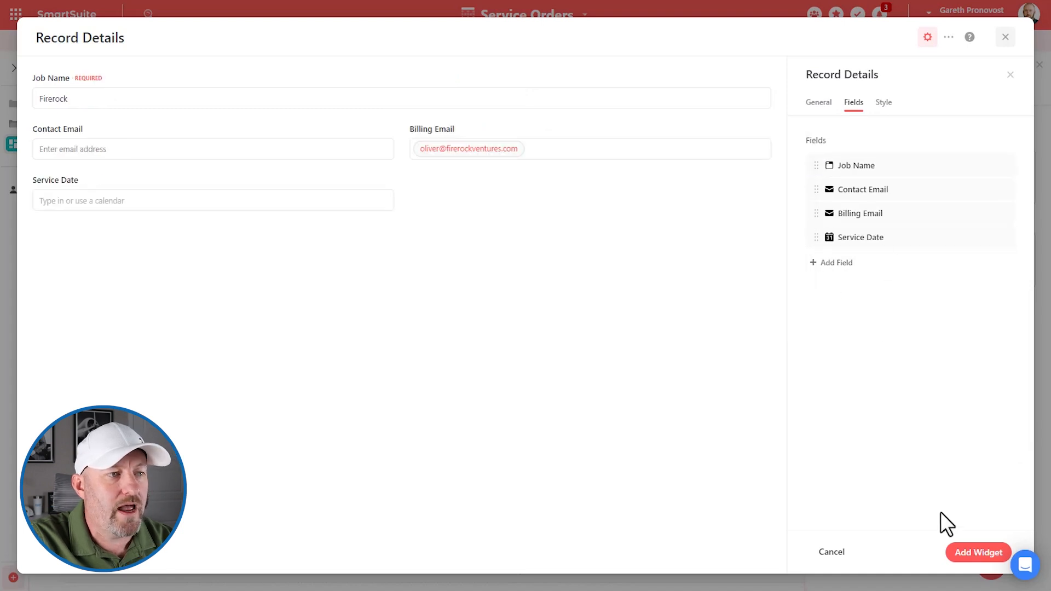
Place the configured Record Details widget on the dashboard and choose Molla Corp TI in the Record Selector.
click(979, 553)
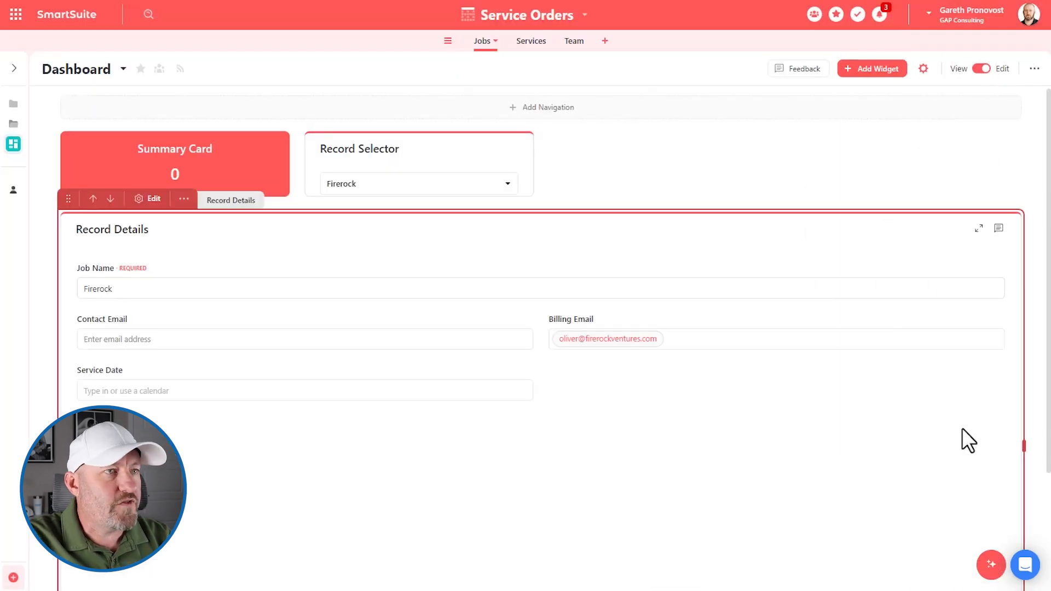
click(396, 184)
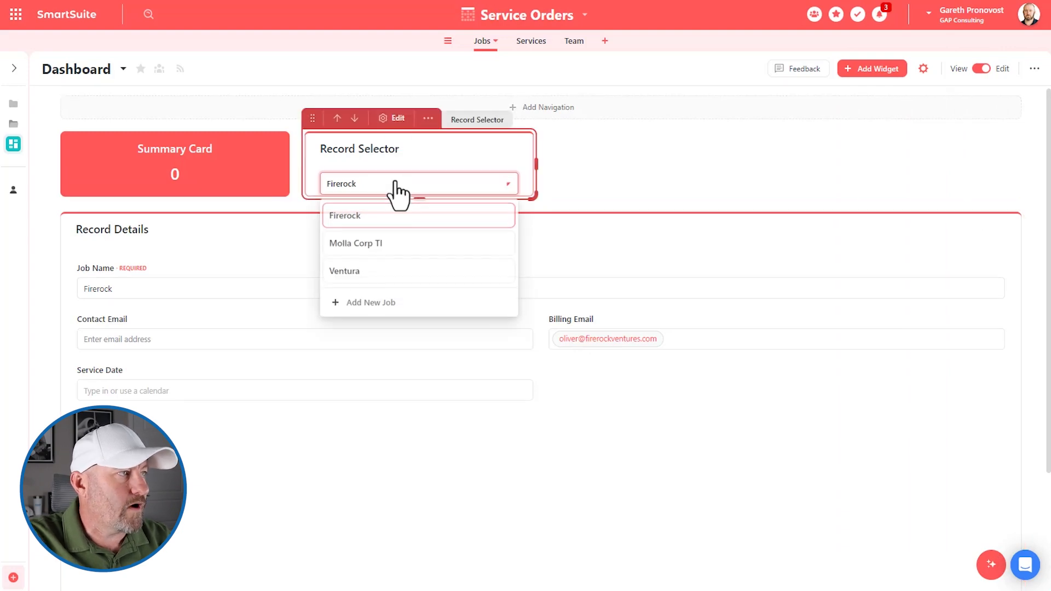
click(382, 244)
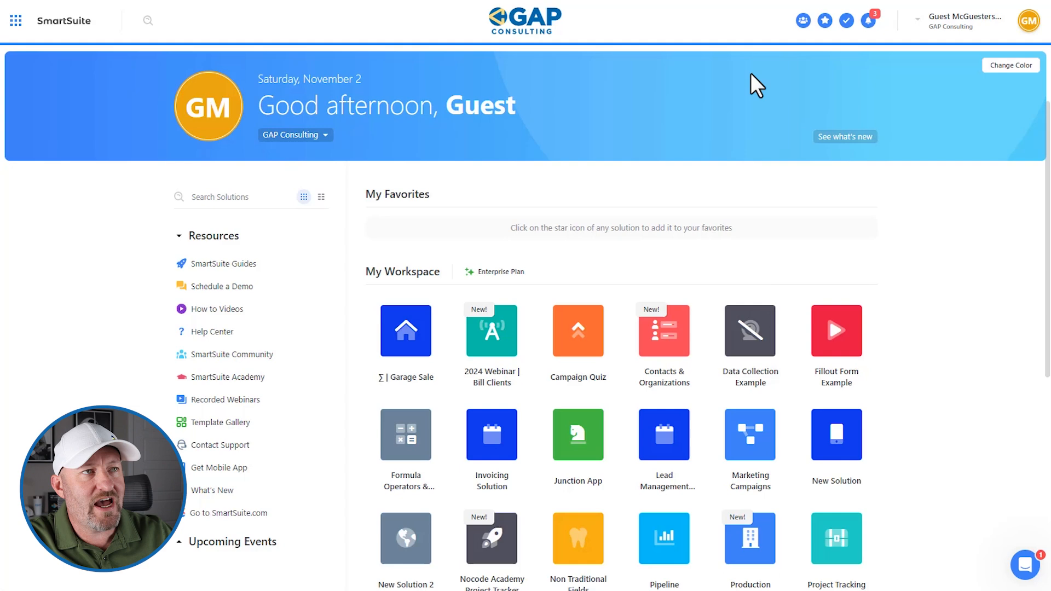
In the guest account's session, check the account profile and open the Service Orders solution.
click(1028, 23)
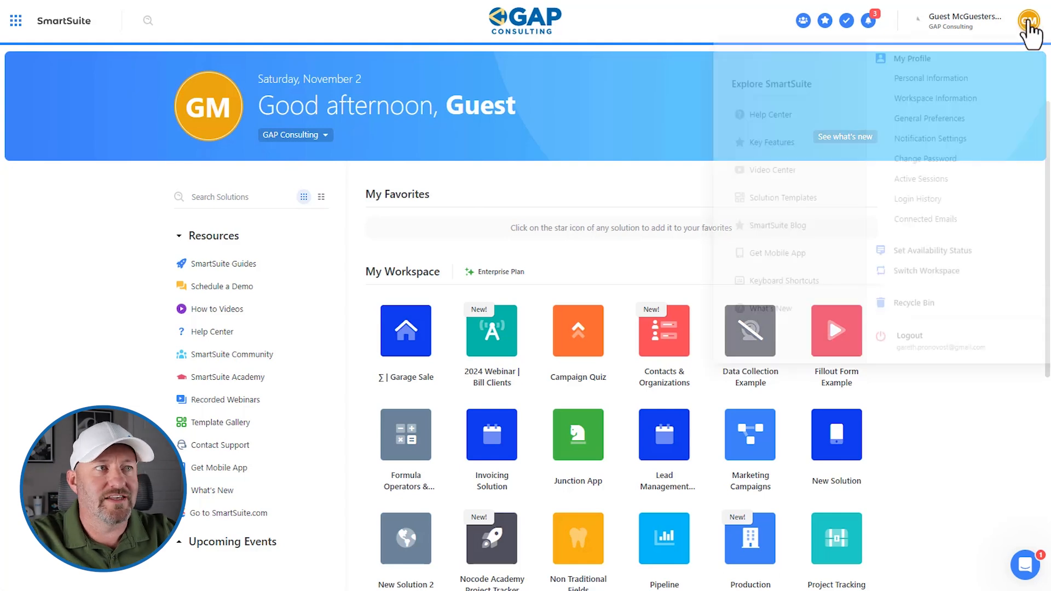
click(978, 25)
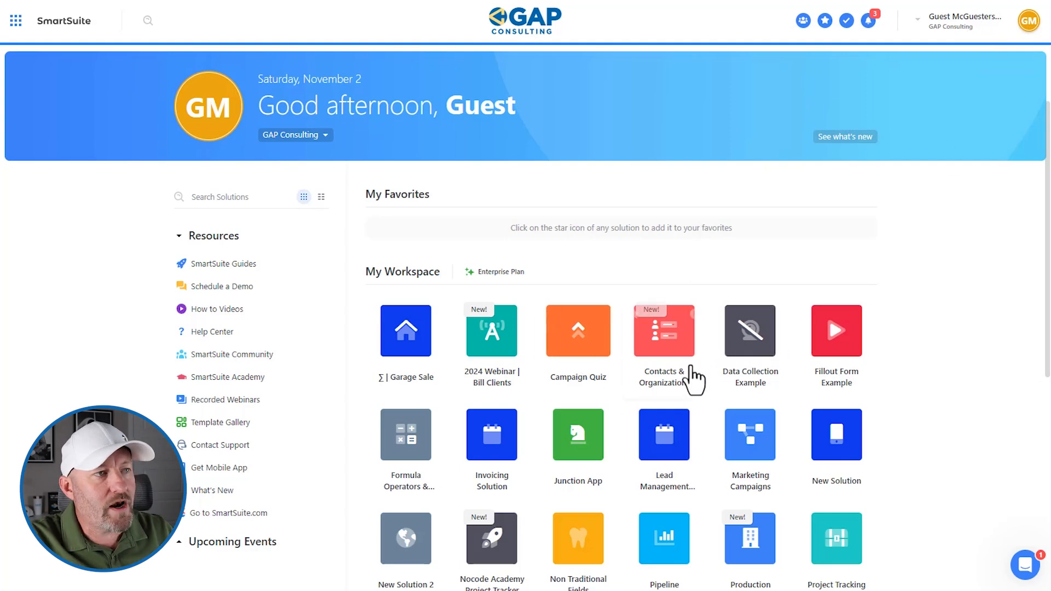
scroll(930, 417, down, 5)
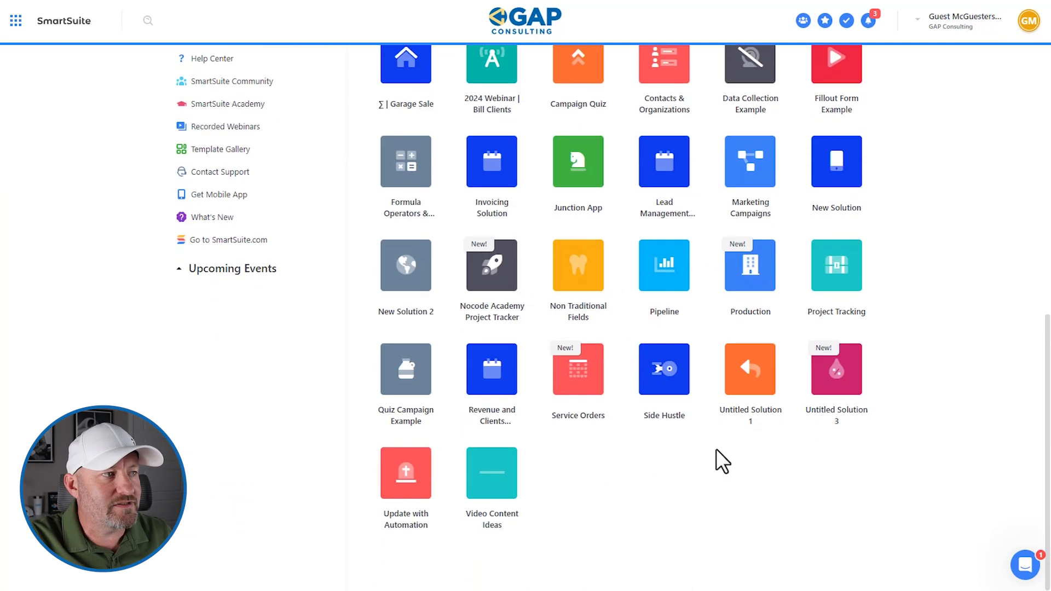
click(578, 370)
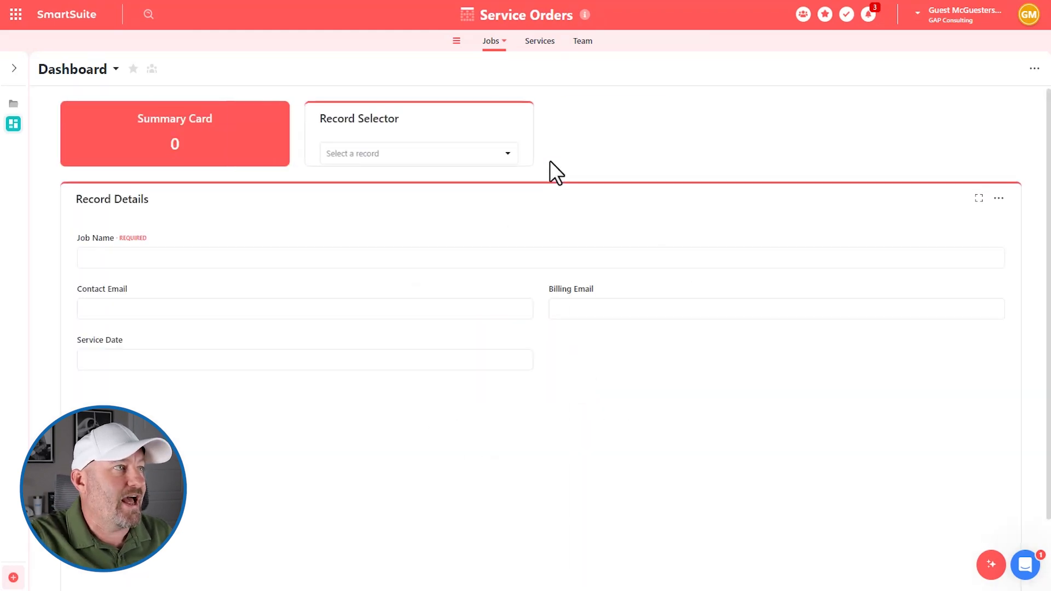
Check which records the guest account can see in the Services and Team tables, and return to the Jobs dashboard.
click(542, 44)
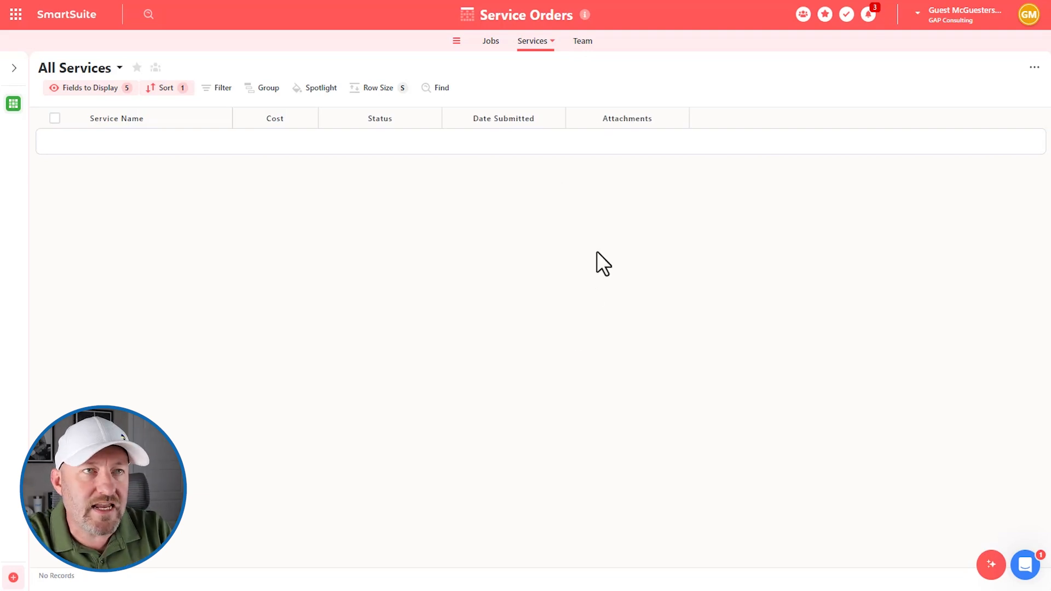
click(591, 43)
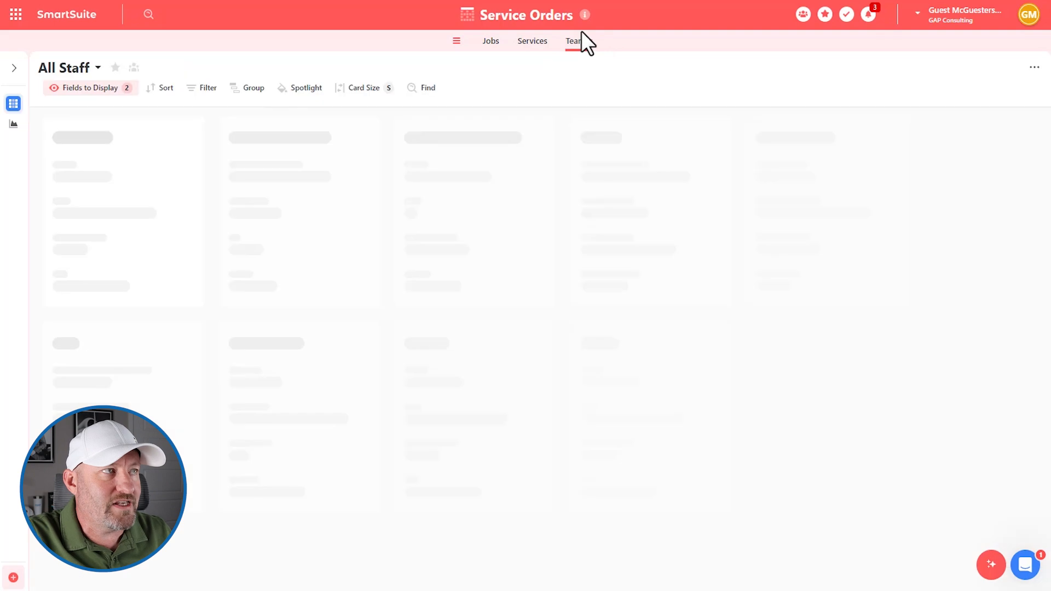
click(490, 42)
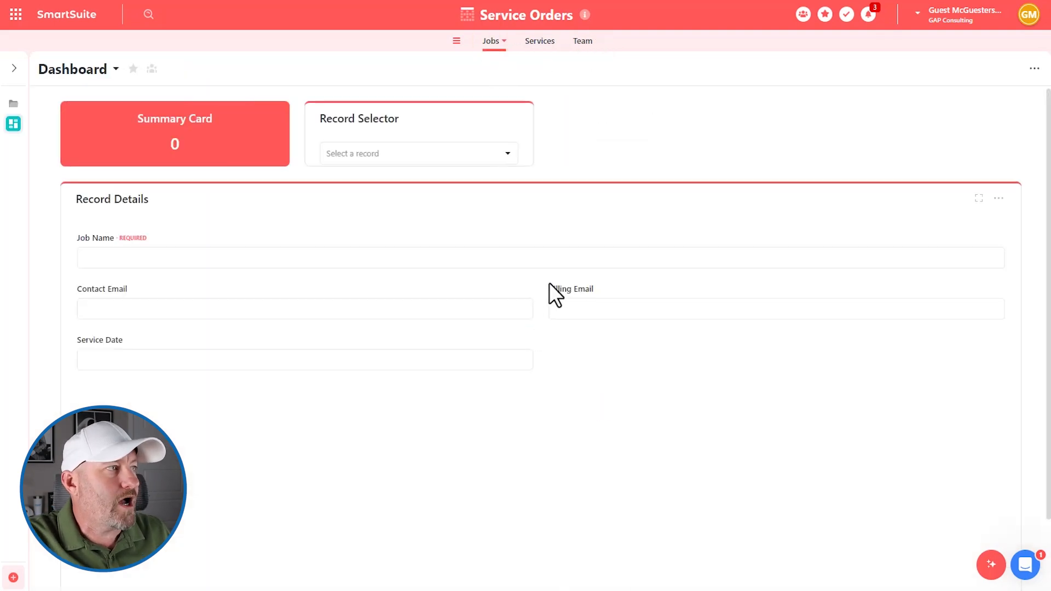
Examine which job records the dashboard's Record Selector offers to the guest account.
click(394, 156)
click(394, 156)
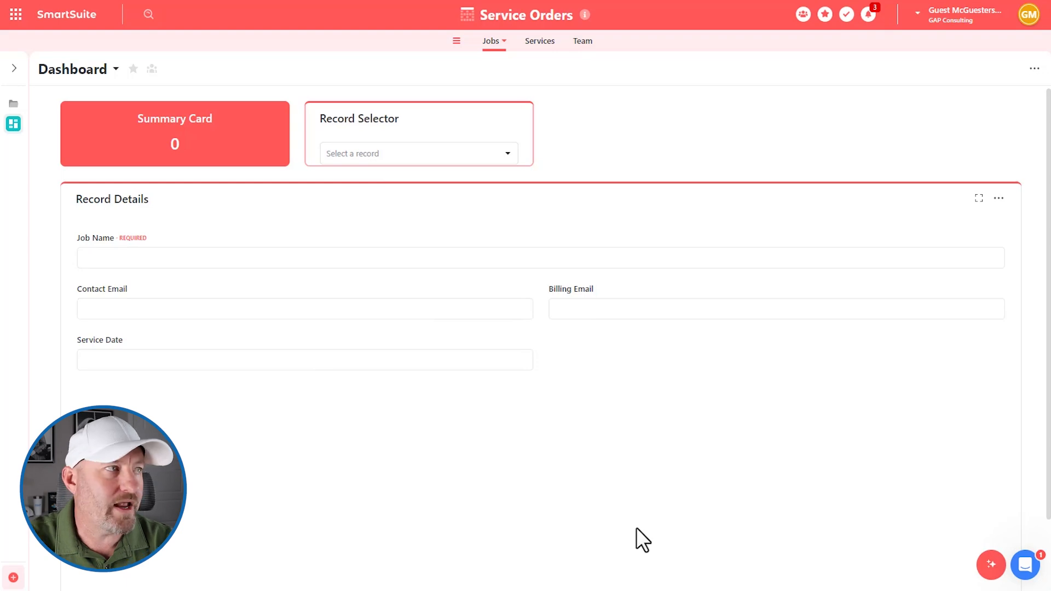
click(326, 155)
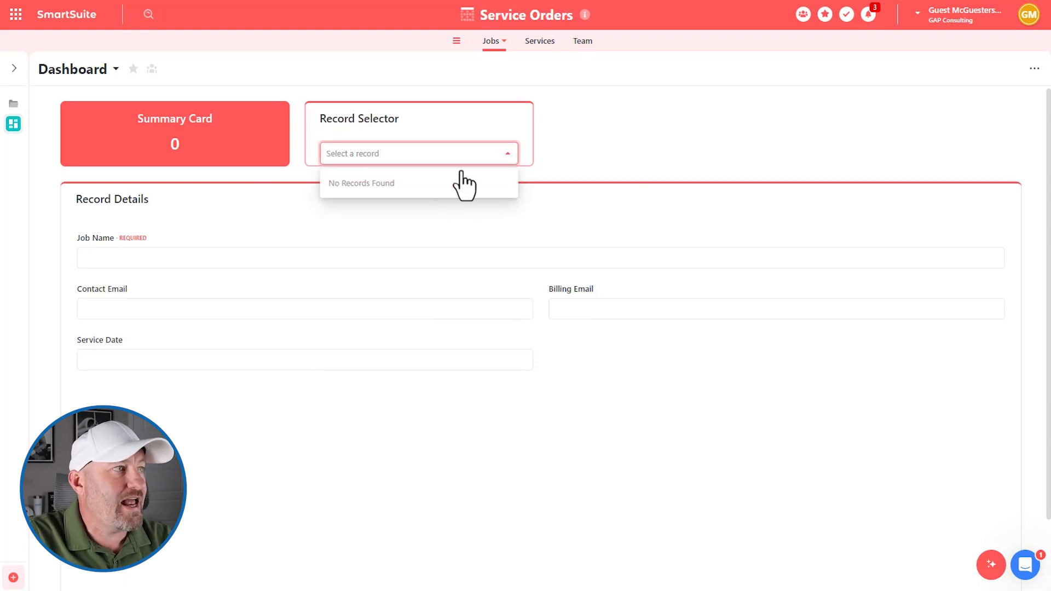
Switch to the administrator's session and open the Job Summary view of the Jobs table in the Service Orders solution.
click(646, 156)
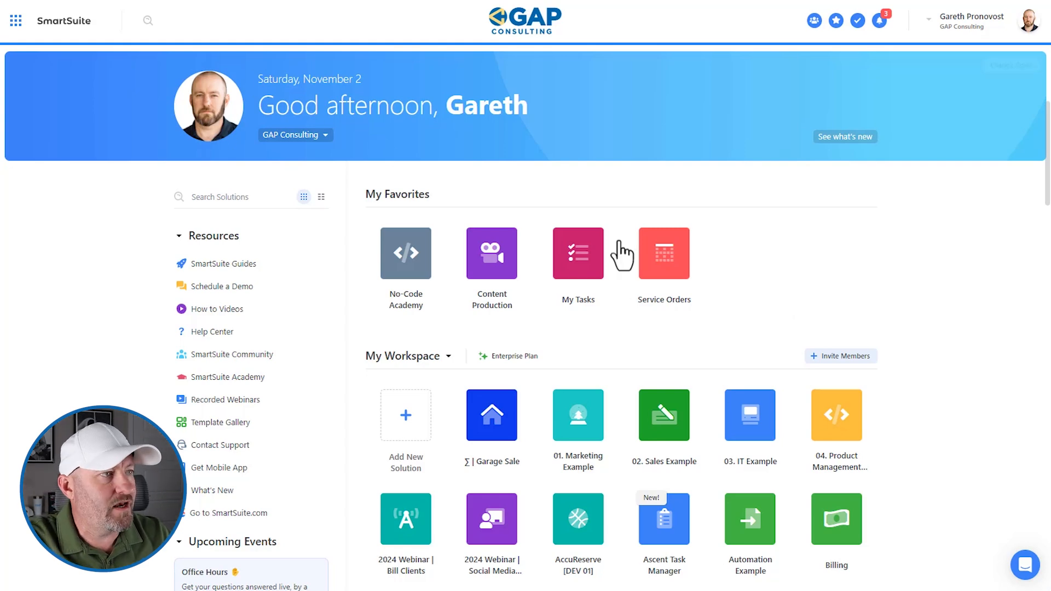
click(661, 267)
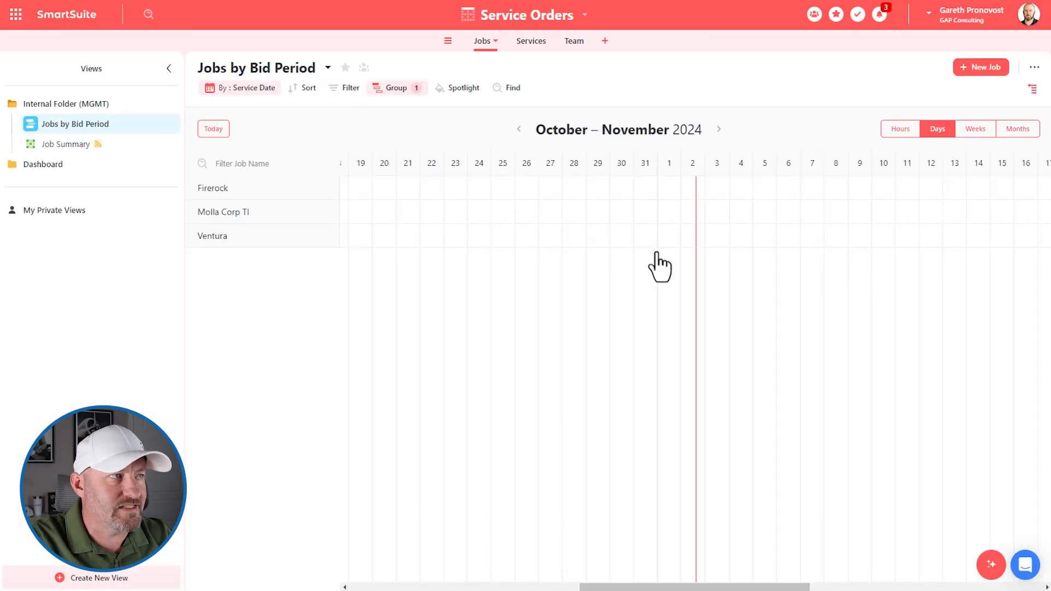
click(72, 145)
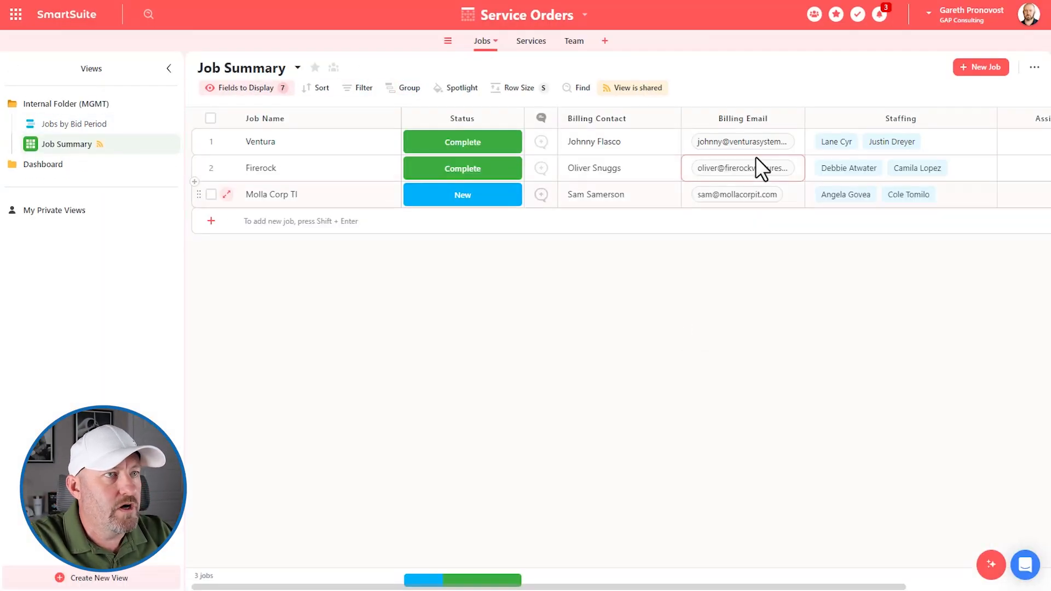
scroll(758, 162, right, 3)
Assign the Ventura and Firerock jobs to the guest account in the Assigned To field.
click(901, 149)
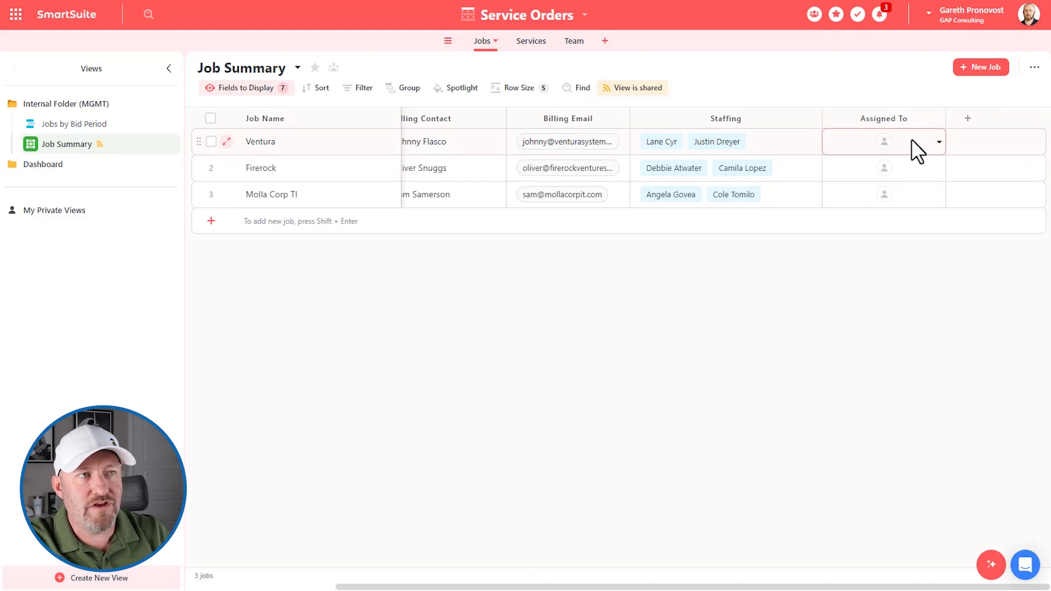
click(938, 144)
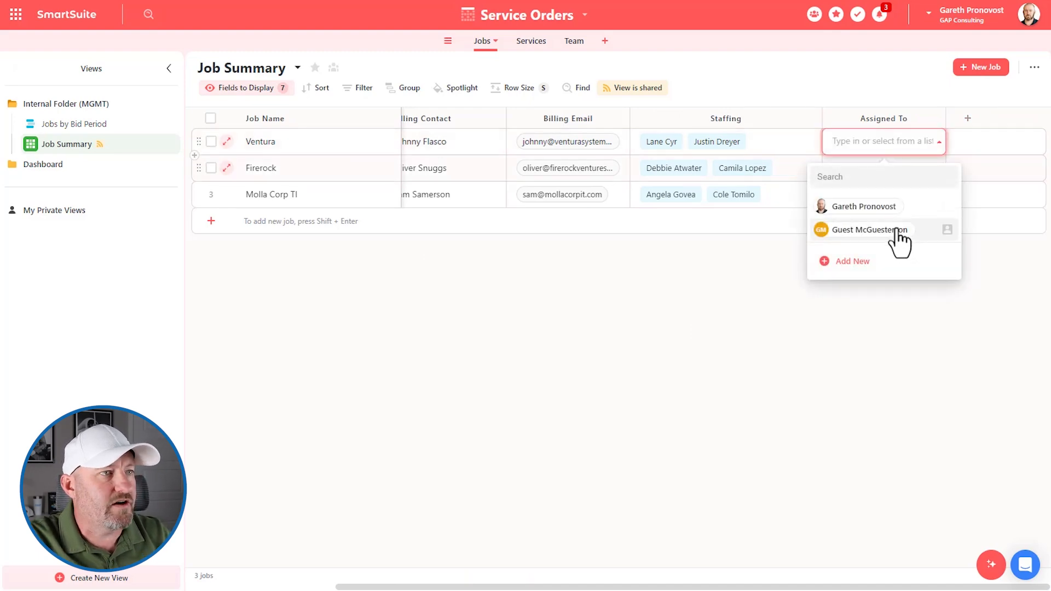
click(898, 233)
click(940, 174)
click(899, 256)
click(613, 373)
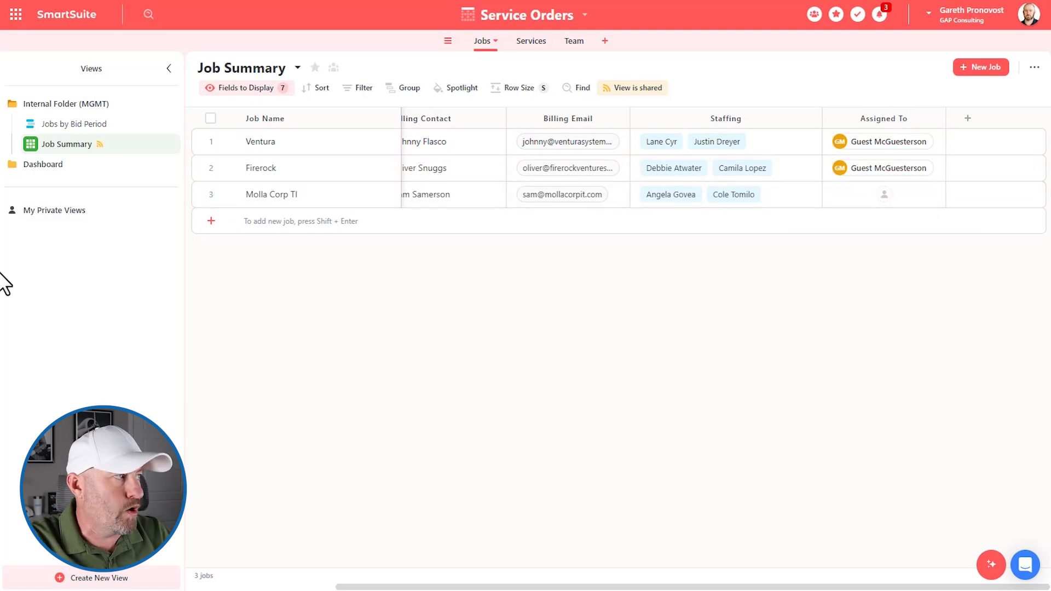
Open the Jobs dashboard as administrator, check which jobs its Record Selector offers, and choose Molla Corp TI.
click(65, 165)
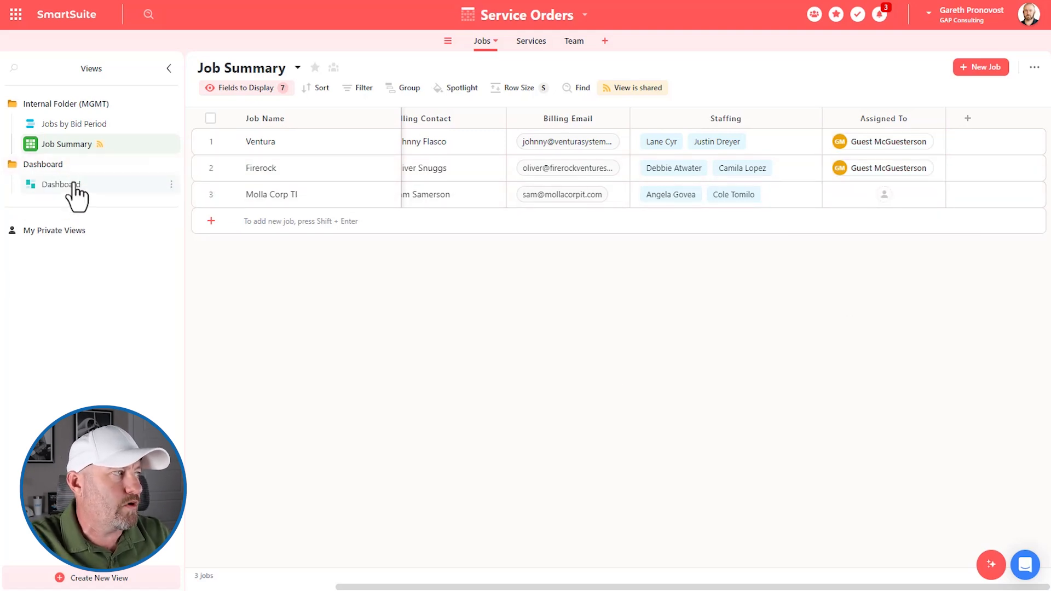
click(68, 185)
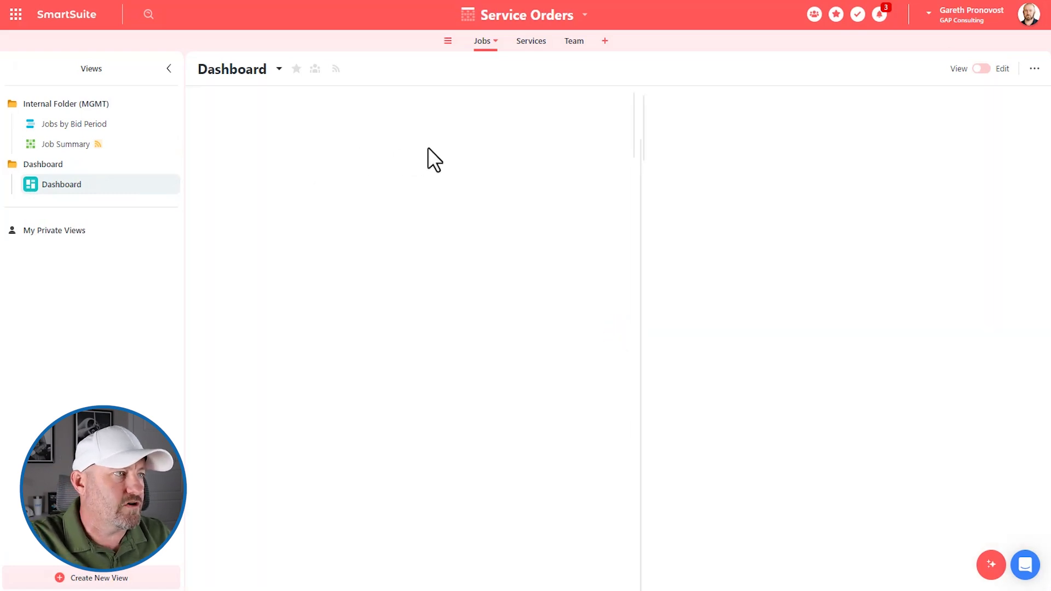
click(515, 165)
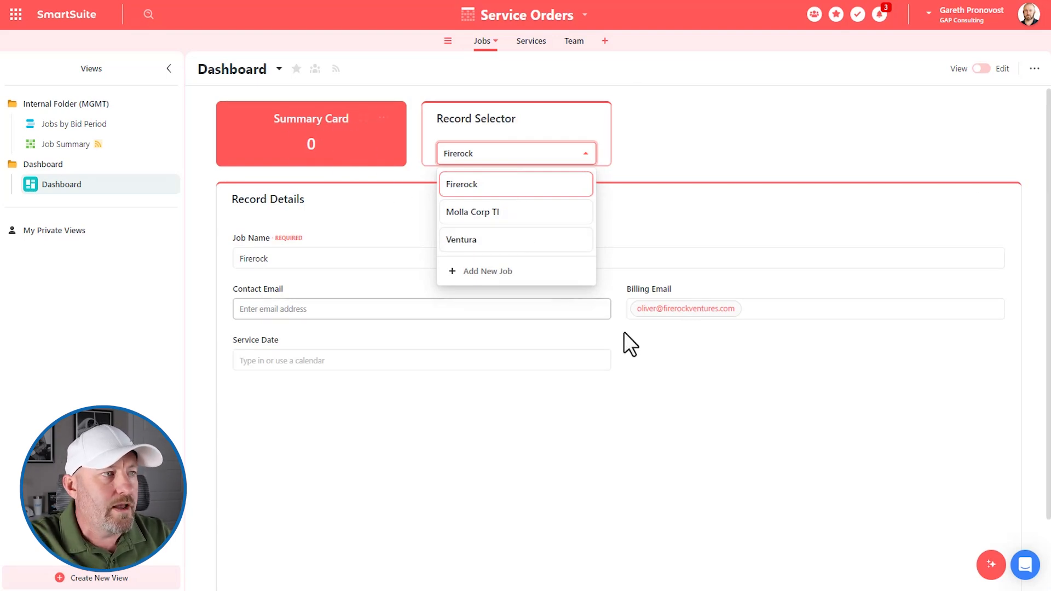
click(722, 435)
click(476, 156)
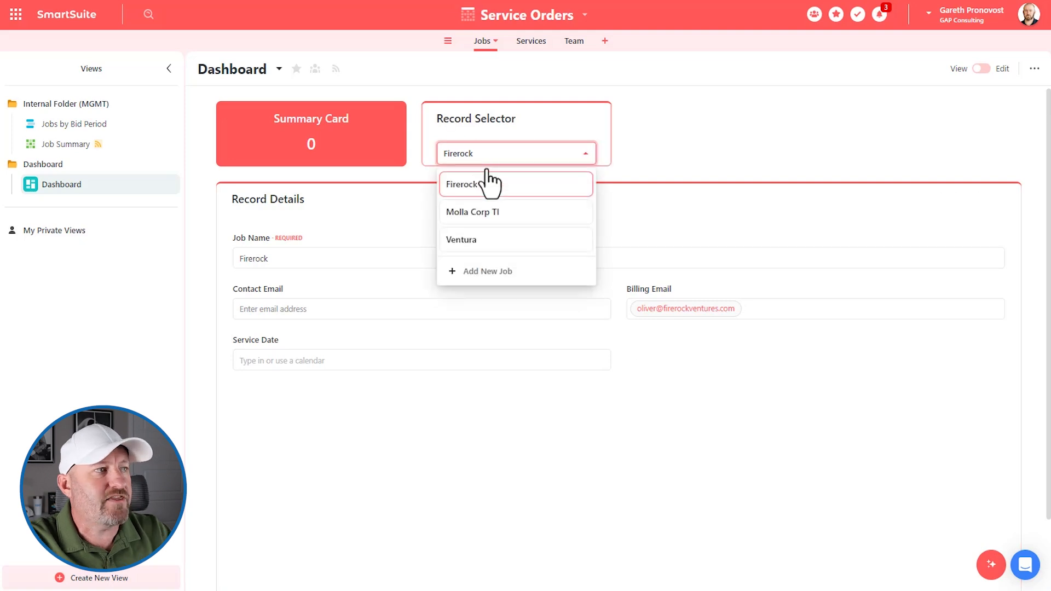
click(496, 215)
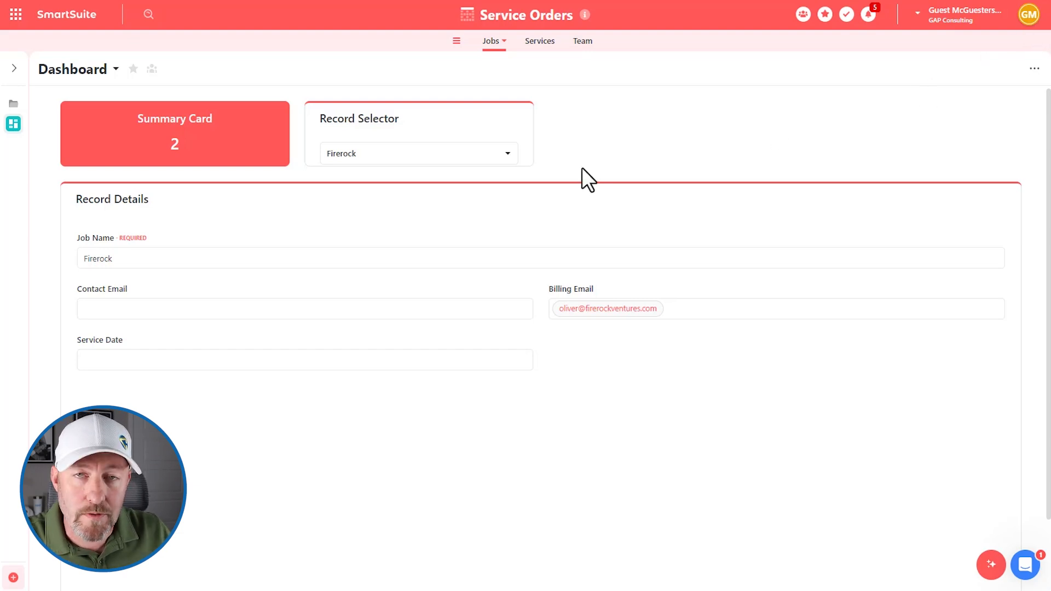
In the guest account's session, check the Services and Team tables and return to the Jobs dashboard.
click(536, 42)
click(578, 41)
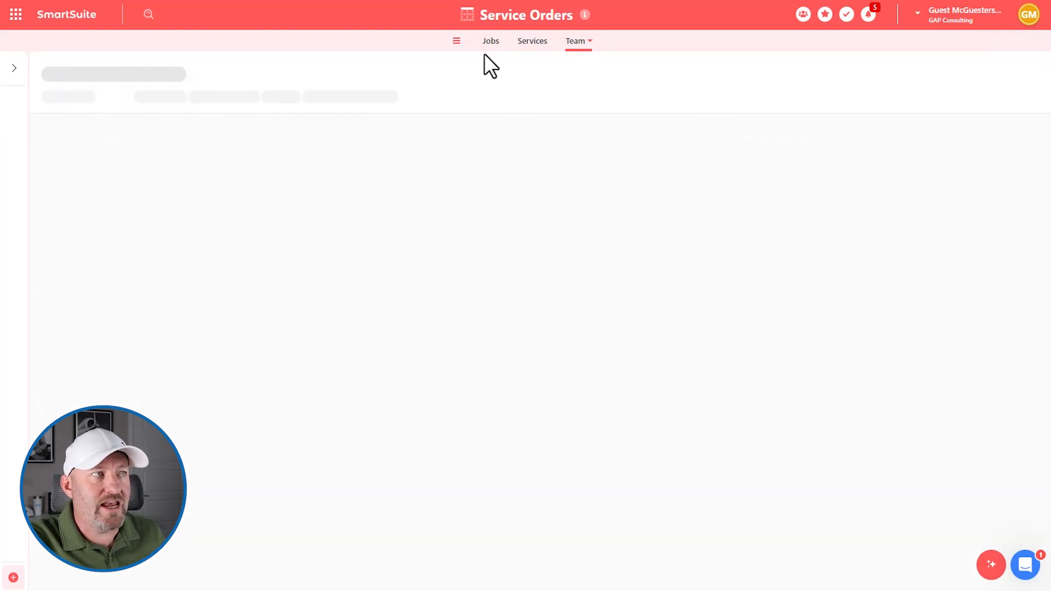
click(490, 42)
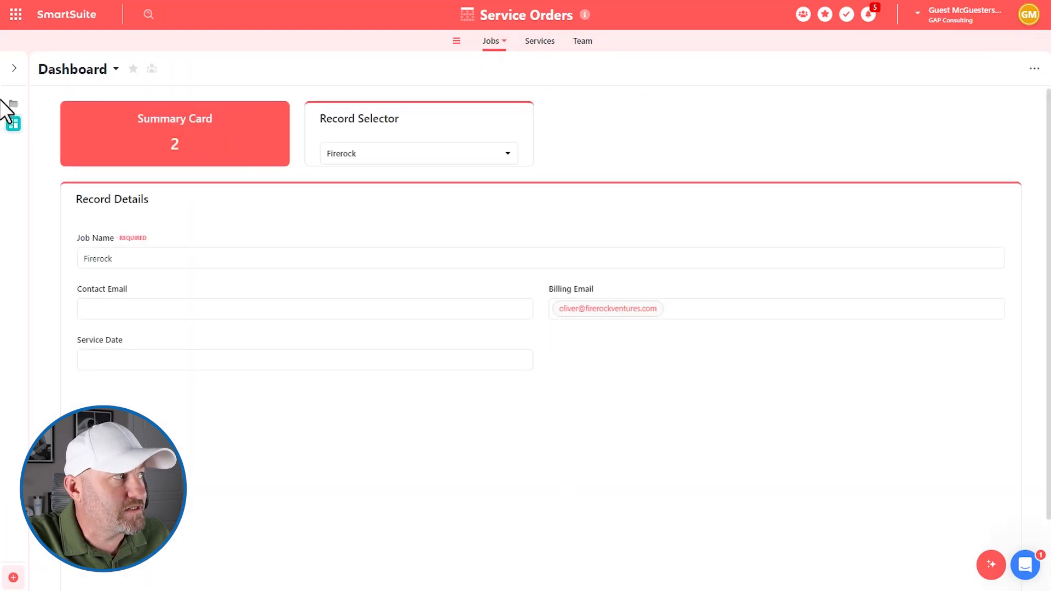
Check the jobs offered by the guest dashboard's Record Selector, and view the Firerock record with its comments before closing it.
mouse_move(21, 120)
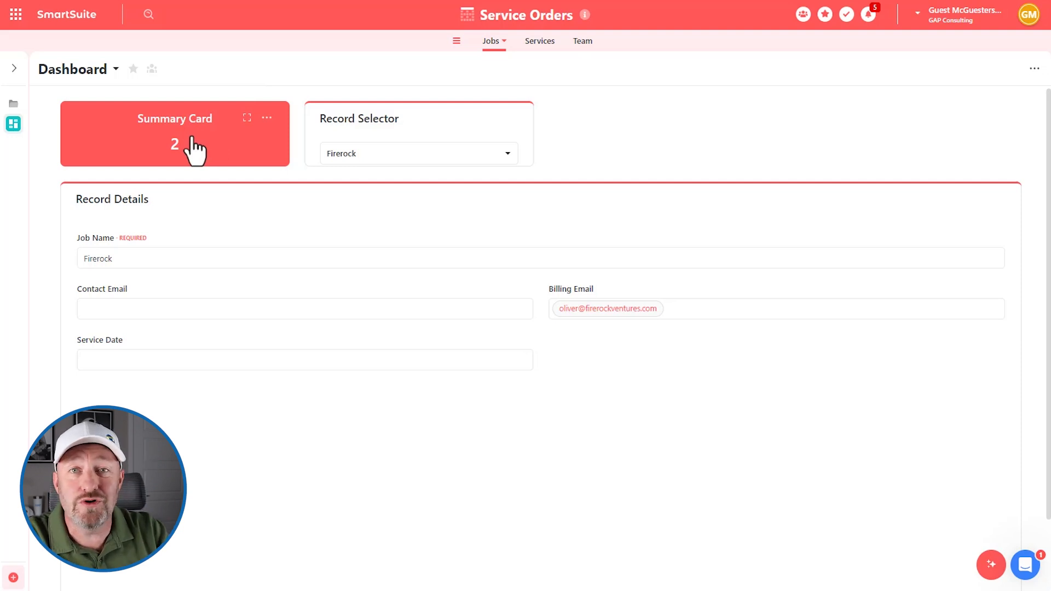
click(390, 157)
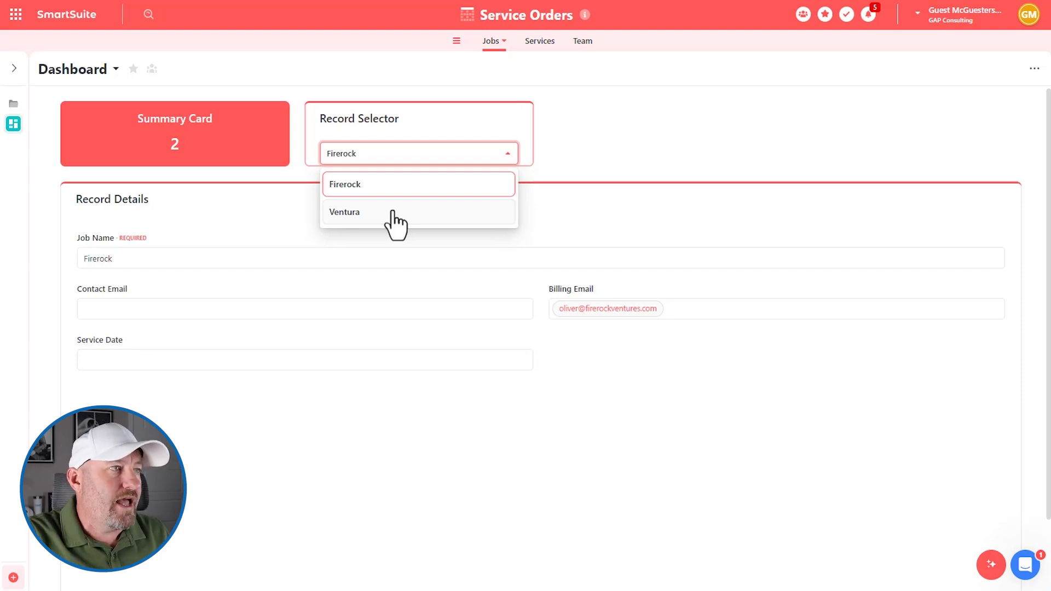
click(603, 144)
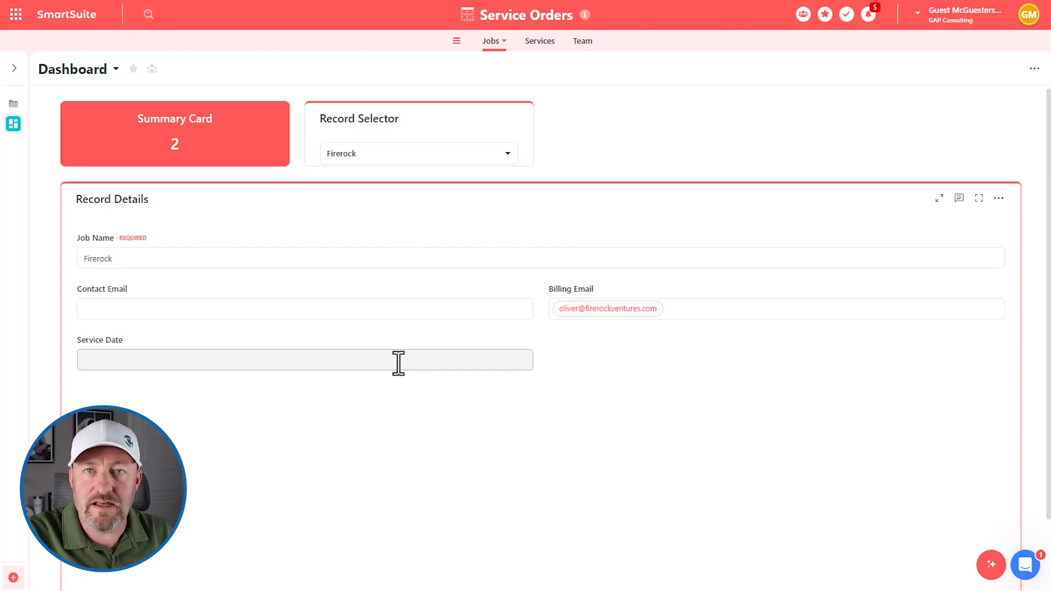
click(960, 198)
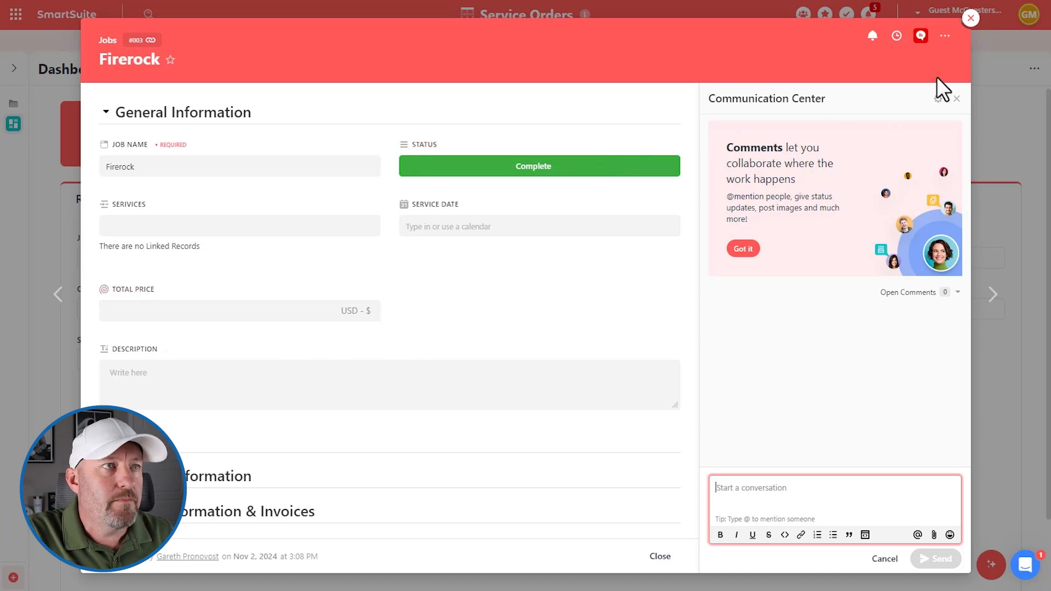
click(971, 19)
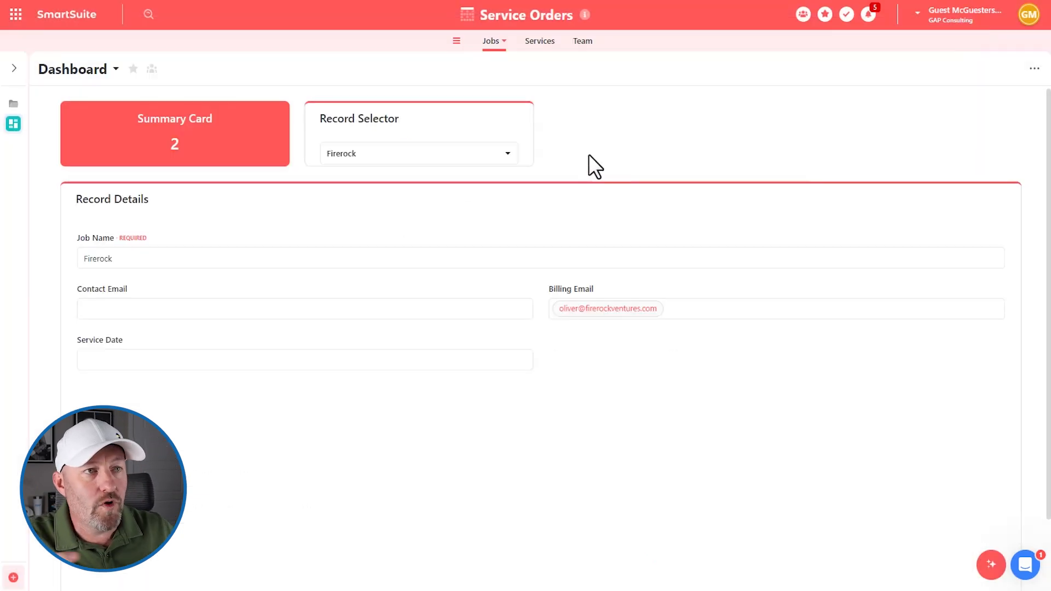